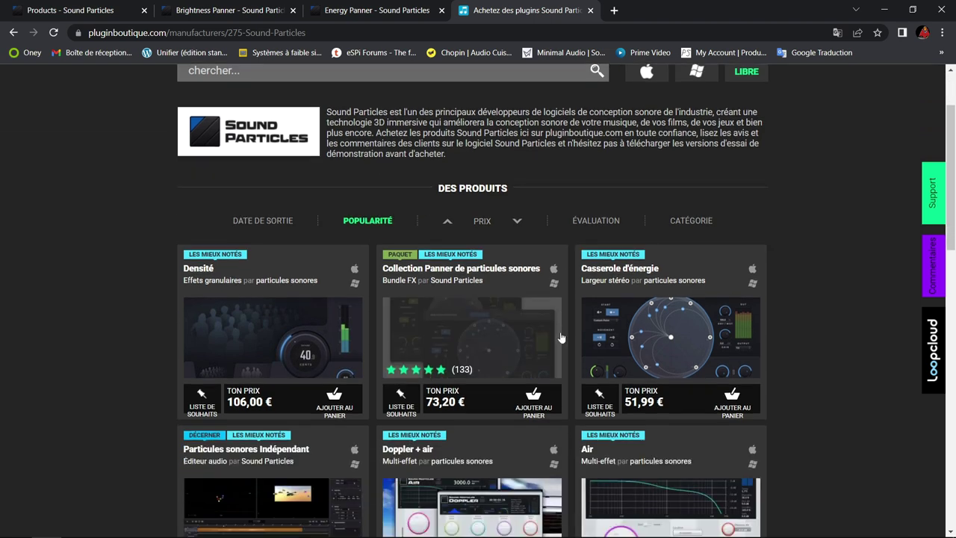
Step: Look through the Sound Particles product listing and its prices on Plugin Boutique
{"action": "scroll", "coordinate": [560, 336], "scroll_direction": "down", "scroll_amount": 3}
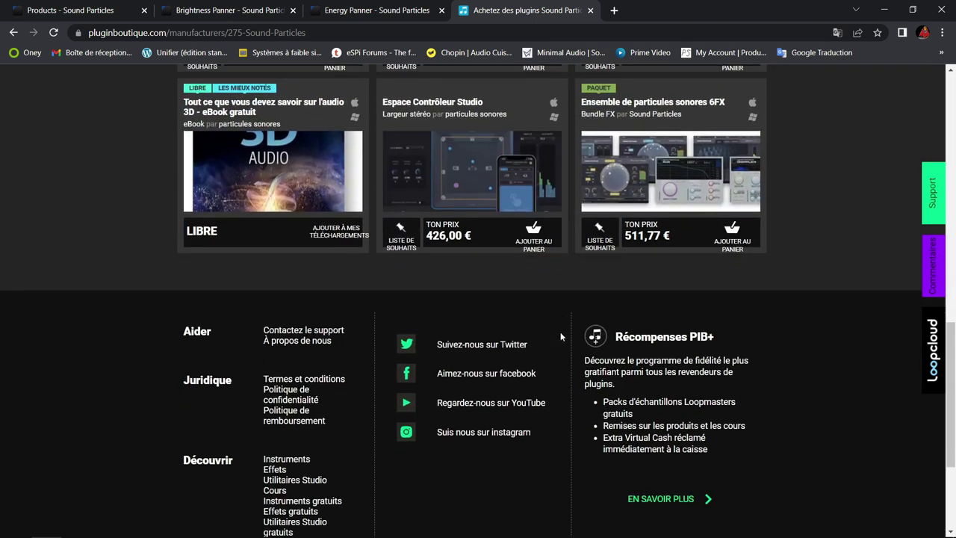
{"action": "scroll", "coordinate": [501, 281], "scroll_direction": "up", "scroll_amount": 10}
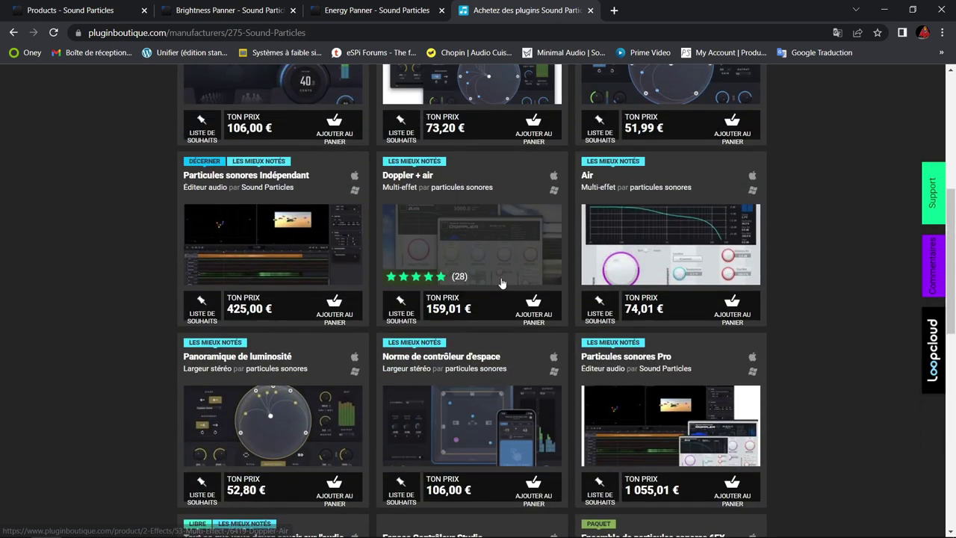
{"action": "scroll", "coordinate": [502, 280], "scroll_direction": "up", "scroll_amount": 1}
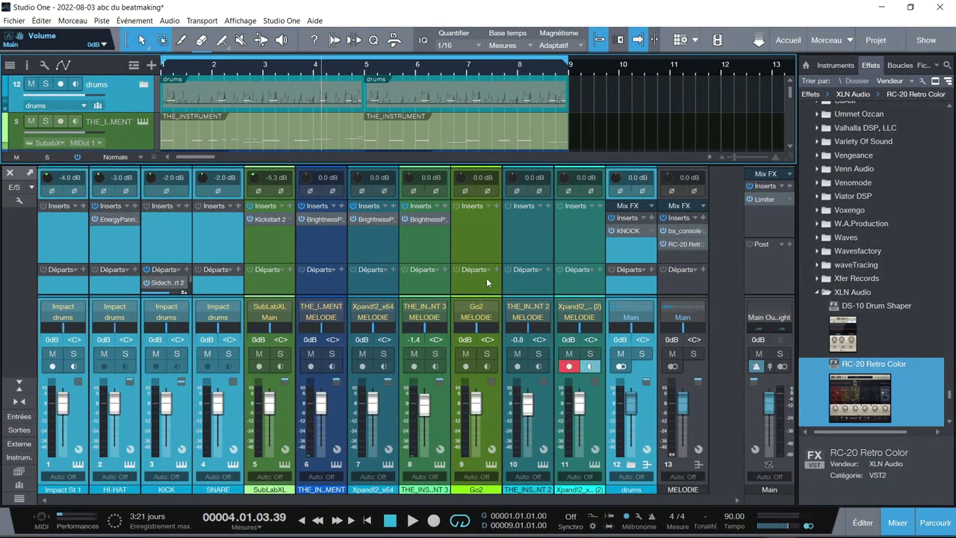
Step: In Studio One, inspect the Impact, THE_INSTRUMENT 2, Xpand!2 (2) and SubLabXL instruments, including SubLabXL's Drive and Impact macro view, and close the instrument window
{"action": "left_click_drag", "start_coordinate": [433, 163], "coordinate": [430, 221]}
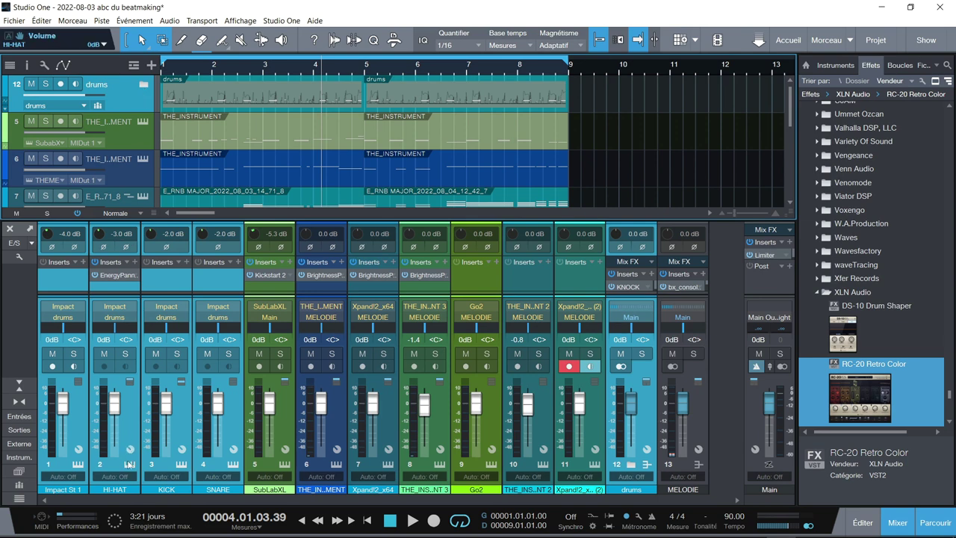
{"action": "left_click", "coordinate": [130, 469]}
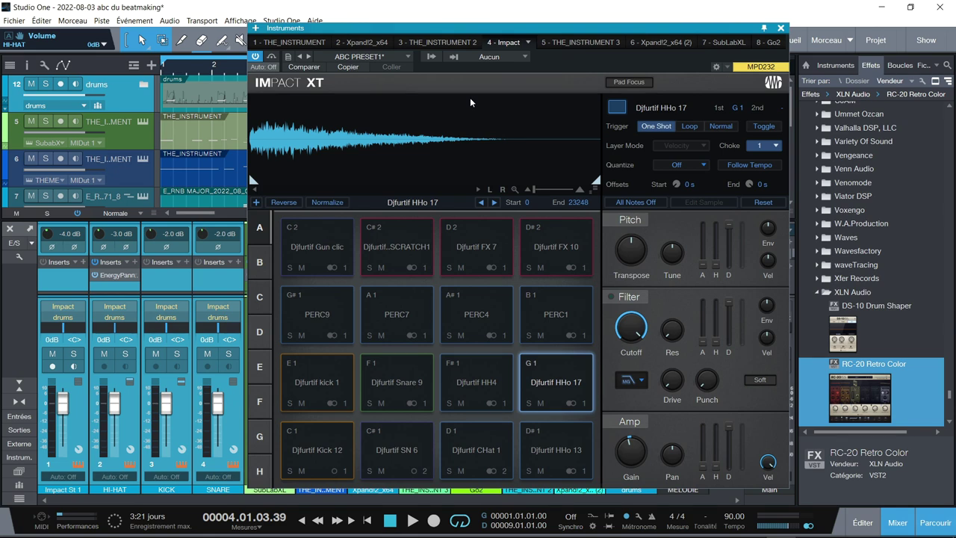
{"action": "left_click", "coordinate": [439, 43]}
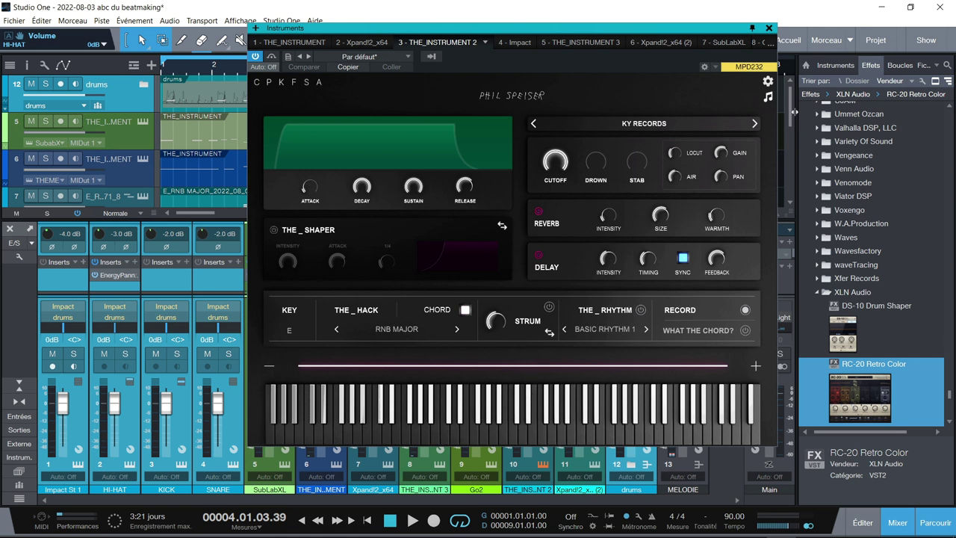
{"action": "left_click", "coordinate": [675, 43]}
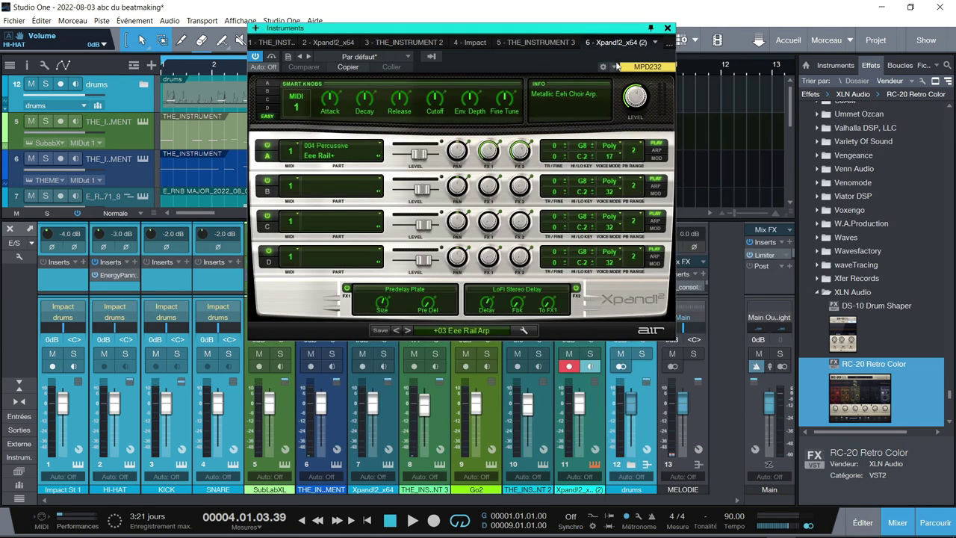
{"action": "left_click", "coordinate": [667, 45]}
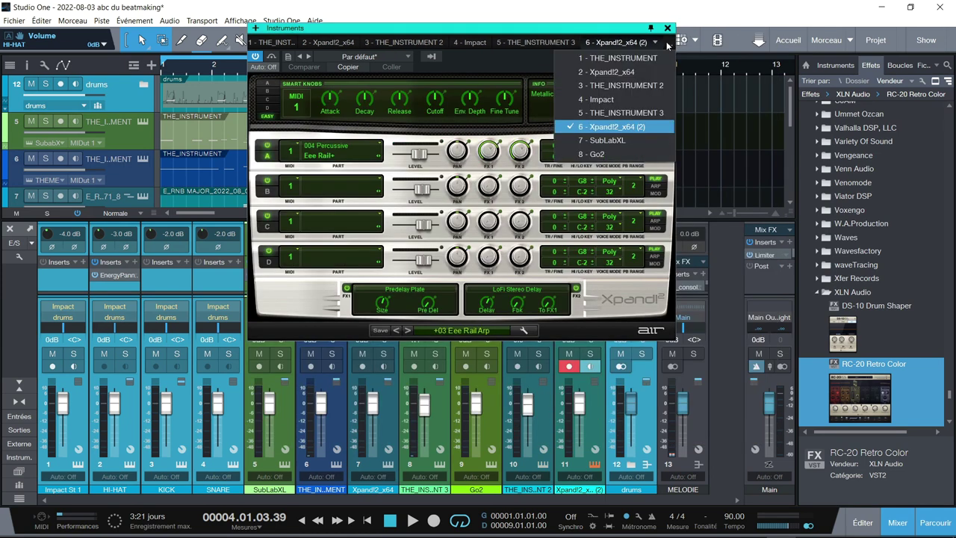
{"action": "left_click", "coordinate": [634, 141]}
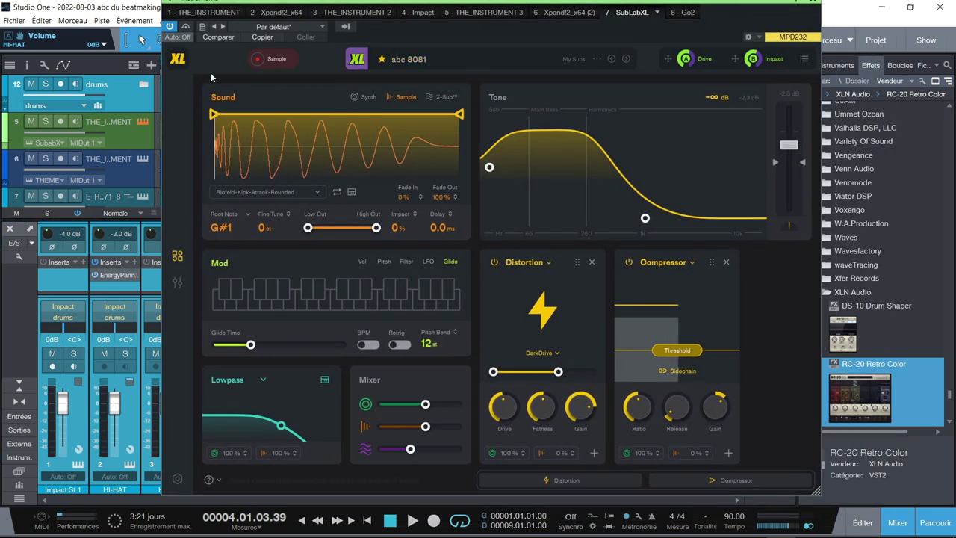
{"action": "left_click", "coordinate": [176, 283]}
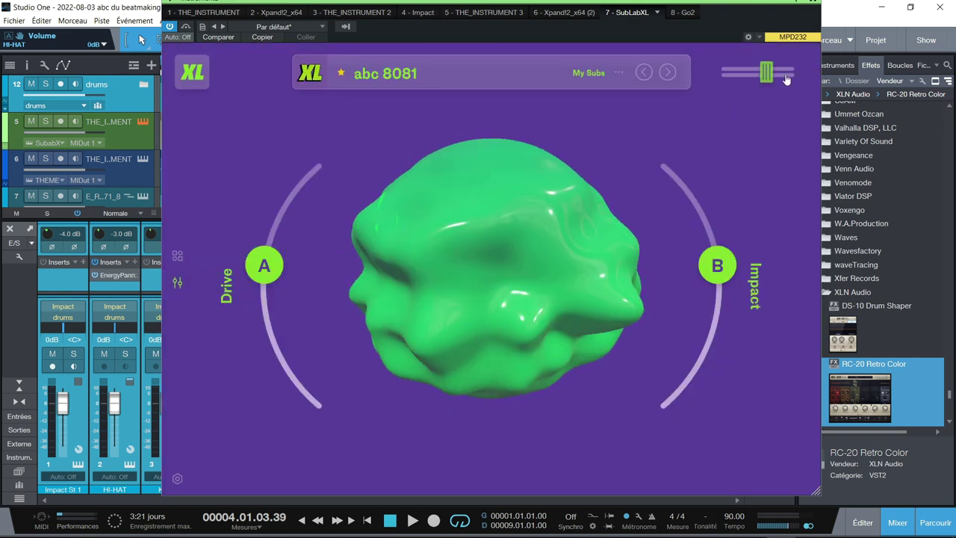
{"action": "left_click", "coordinate": [814, 5]}
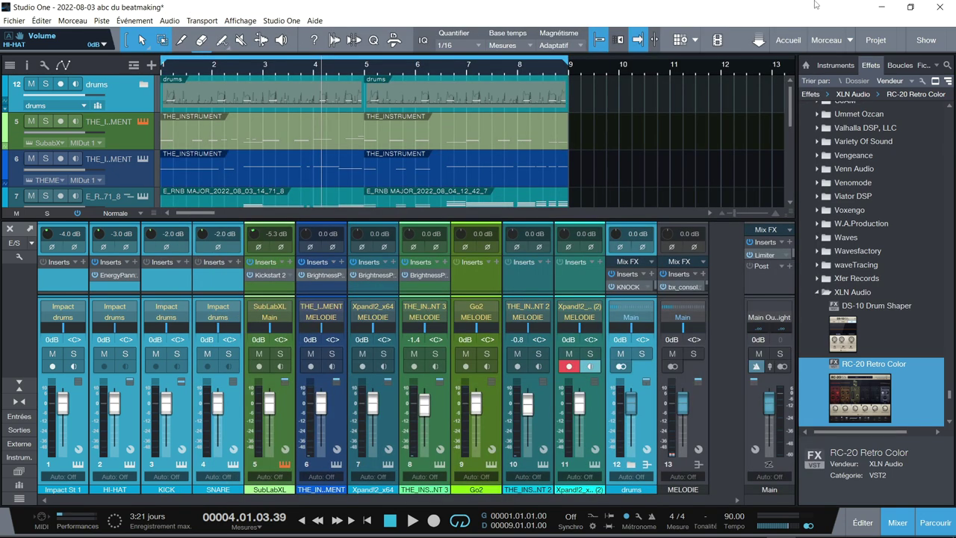
Step: Play the beat with the full arrangement in view while browsing the effects for the Sound Particles plugins, and stop playback
{"action": "key", "text": "space"}
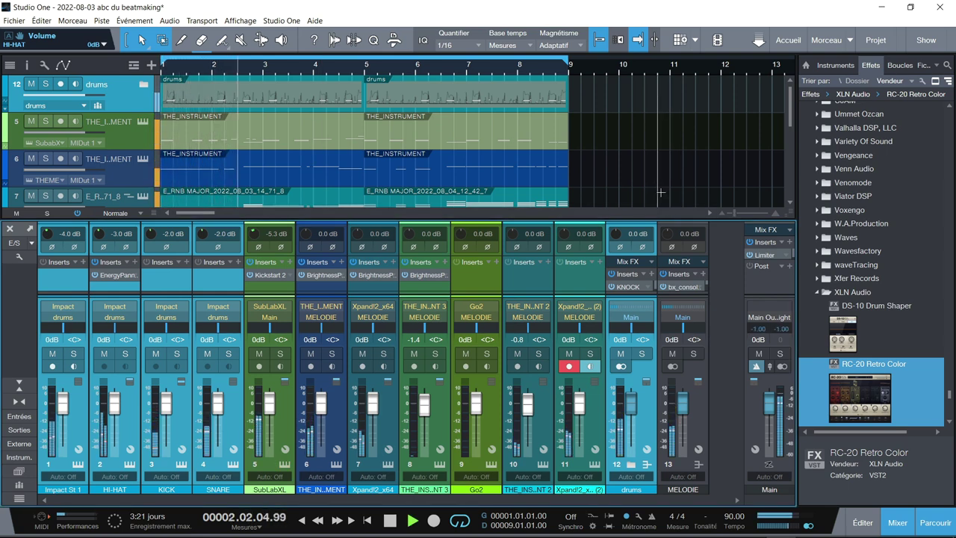
{"action": "key", "text": "F3"}
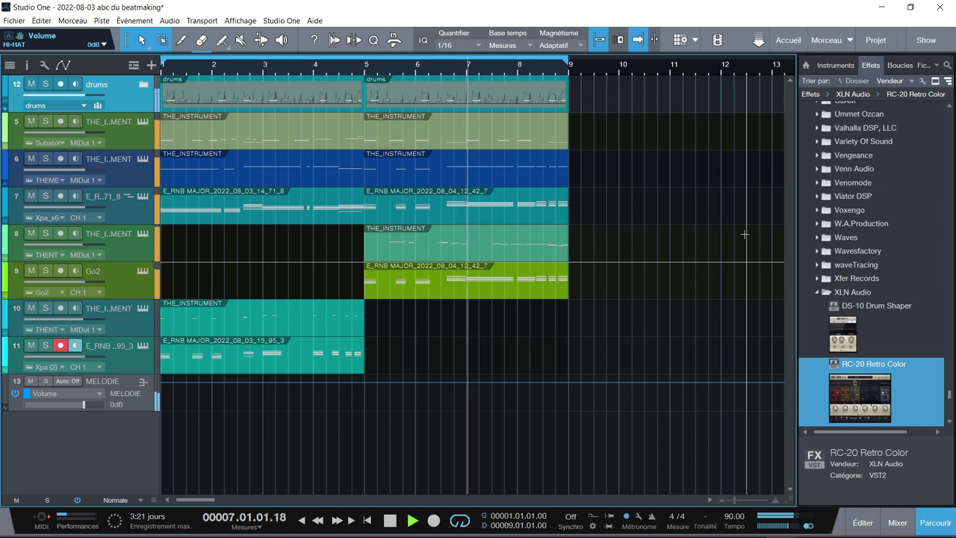
{"action": "scroll", "coordinate": [953, 279], "scroll_direction": "up", "scroll_amount": 3}
{"action": "scroll", "coordinate": [952, 279], "scroll_direction": "up", "scroll_amount": 8}
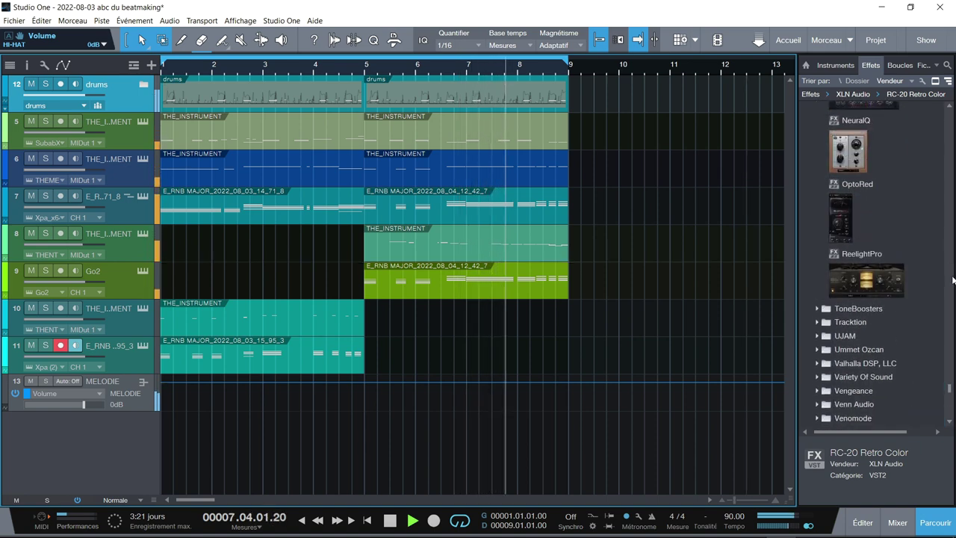
{"action": "scroll", "coordinate": [953, 279], "scroll_direction": "up", "scroll_amount": 10}
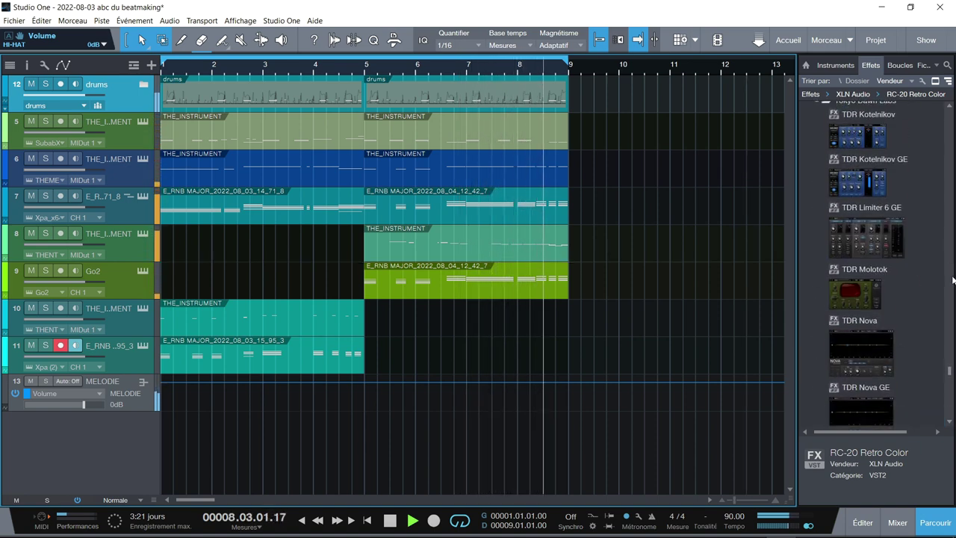
{"action": "scroll", "coordinate": [953, 279], "scroll_direction": "up", "scroll_amount": 10}
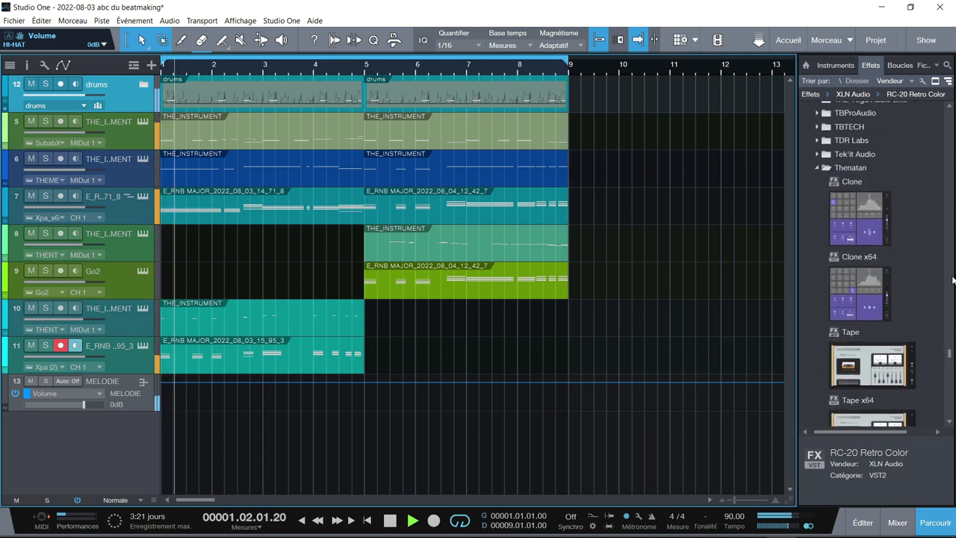
{"action": "scroll", "coordinate": [953, 280], "scroll_direction": "up", "scroll_amount": 10}
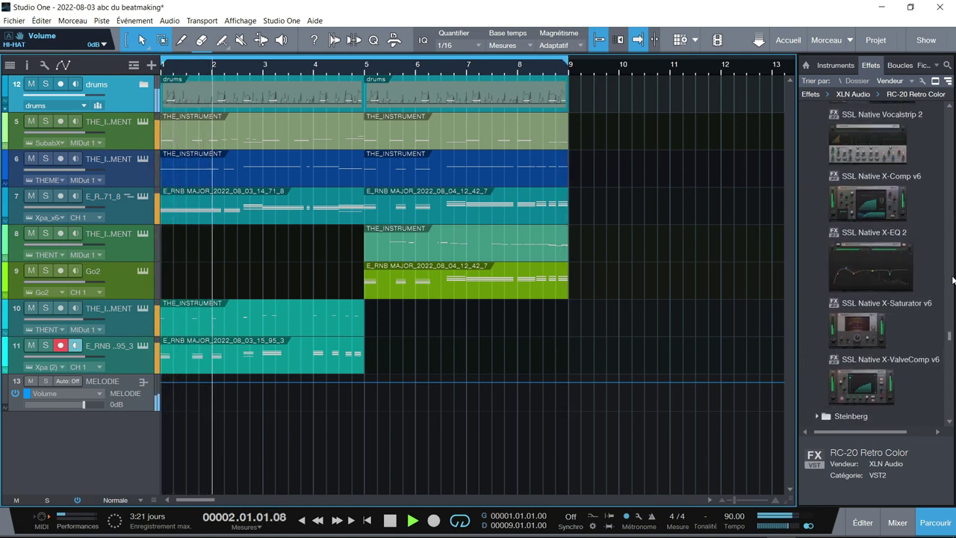
{"action": "scroll", "coordinate": [952, 279], "scroll_direction": "up", "scroll_amount": 5}
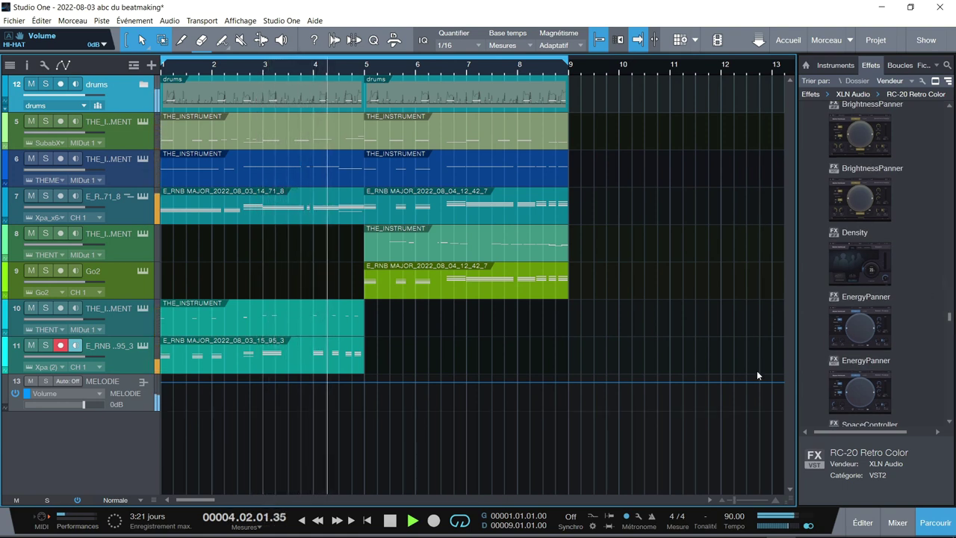
{"action": "key", "text": "space"}
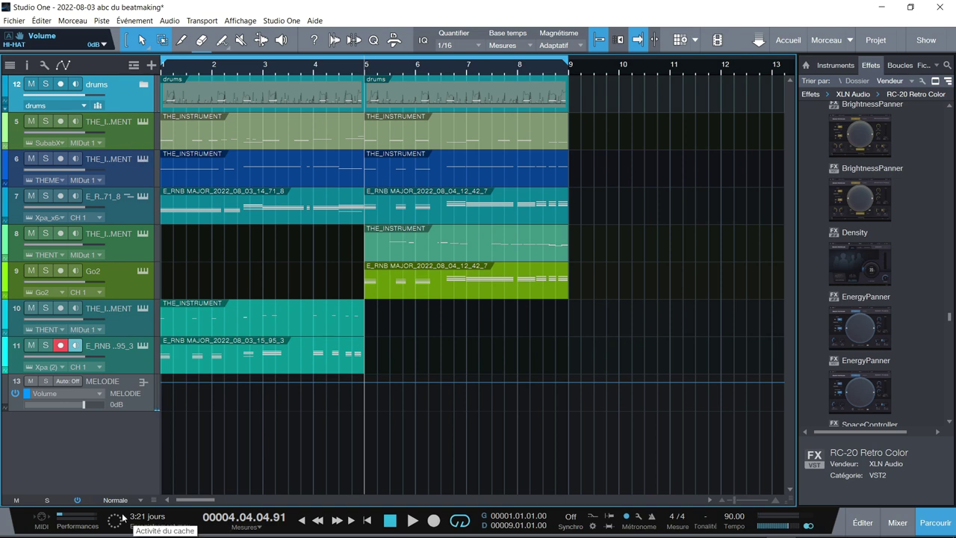
Step: Show the mixer, open the EnergyPanner insert on the HI-HAT channel, and play the hi-hat in solo
{"action": "key", "text": "F3"}
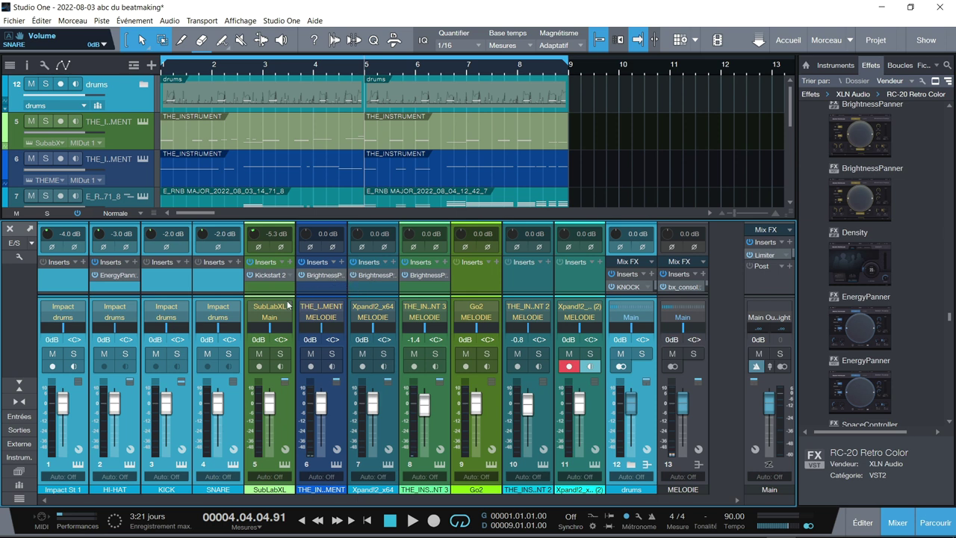
{"action": "left_click", "coordinate": [126, 353]}
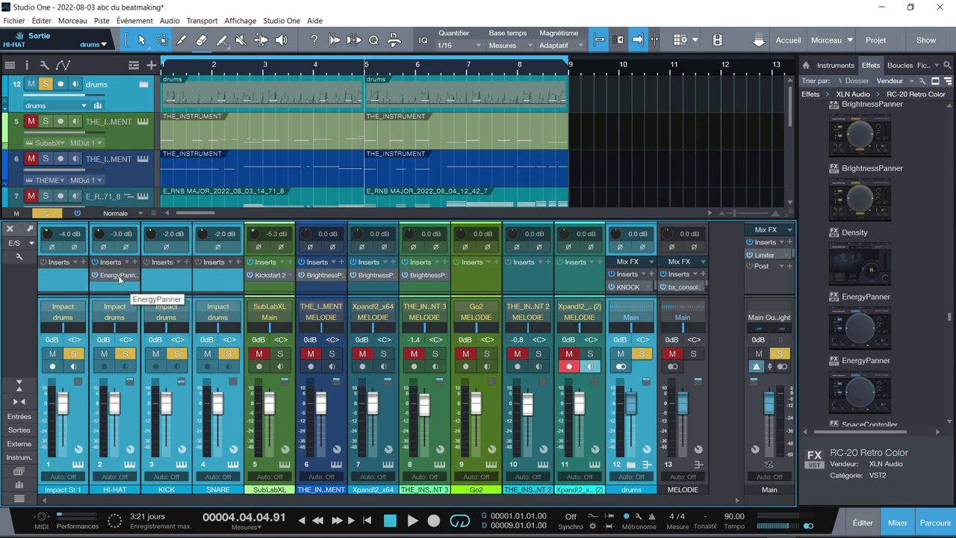
{"action": "left_click", "coordinate": [118, 275]}
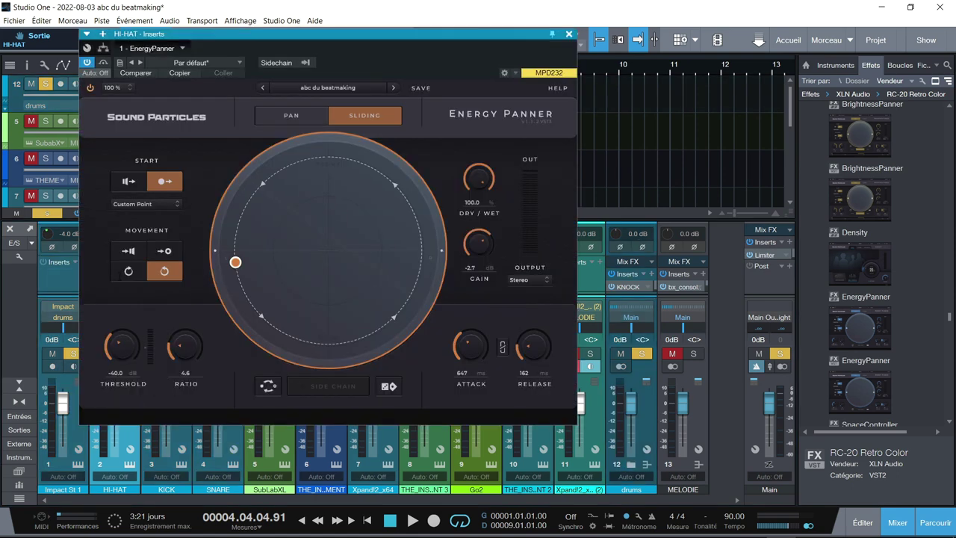
{"action": "left_click_drag", "start_coordinate": [442, 31], "coordinate": [650, 5]}
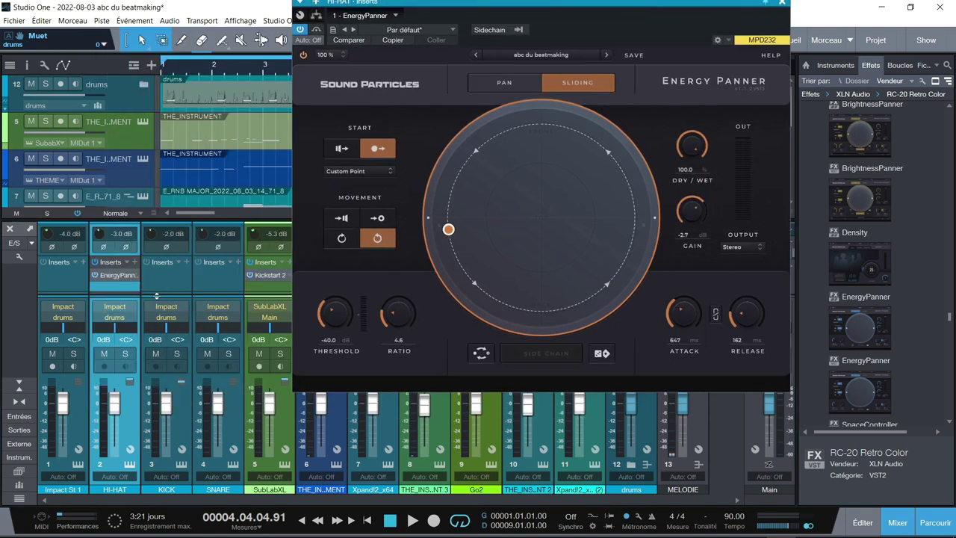
{"action": "key", "text": "s"}
{"action": "key", "text": "space"}
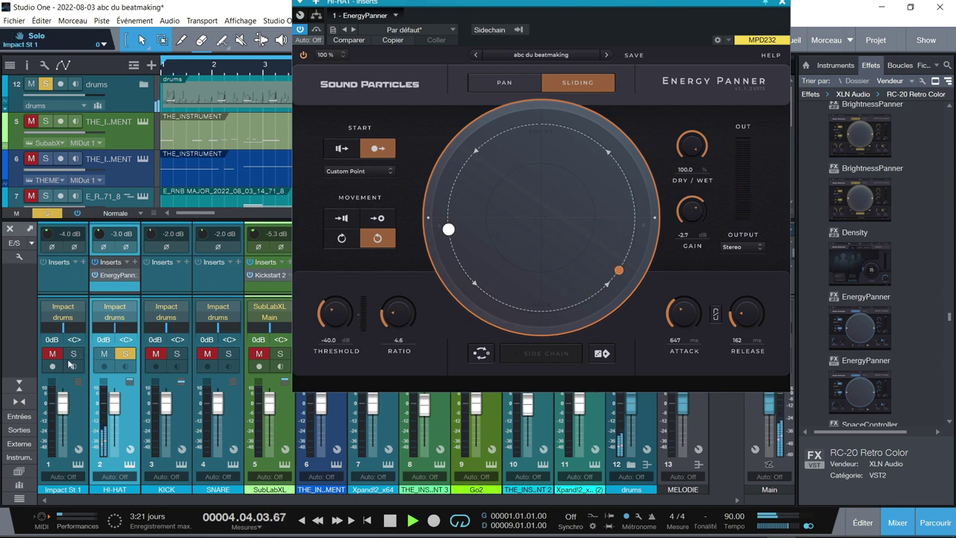
Step: Add the KICK, SNARE and Impact St 1 channels to the solo to hear the hi-hat with the other drums
{"action": "left_click", "coordinate": [177, 353]}
{"action": "left_click", "coordinate": [228, 354]}
{"action": "left_click", "coordinate": [73, 353]}
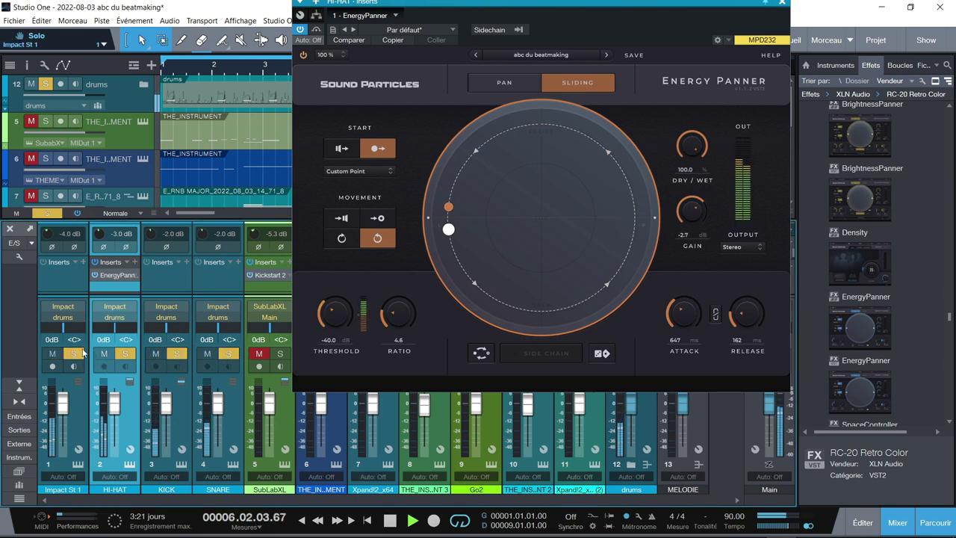
Step: Move EnergyPanner aside and enlarge the mixer, inspect the KNOCK insert on the drums bus, close it and stop playback
{"action": "left_click_drag", "start_coordinate": [633, 3], "coordinate": [368, 4]}
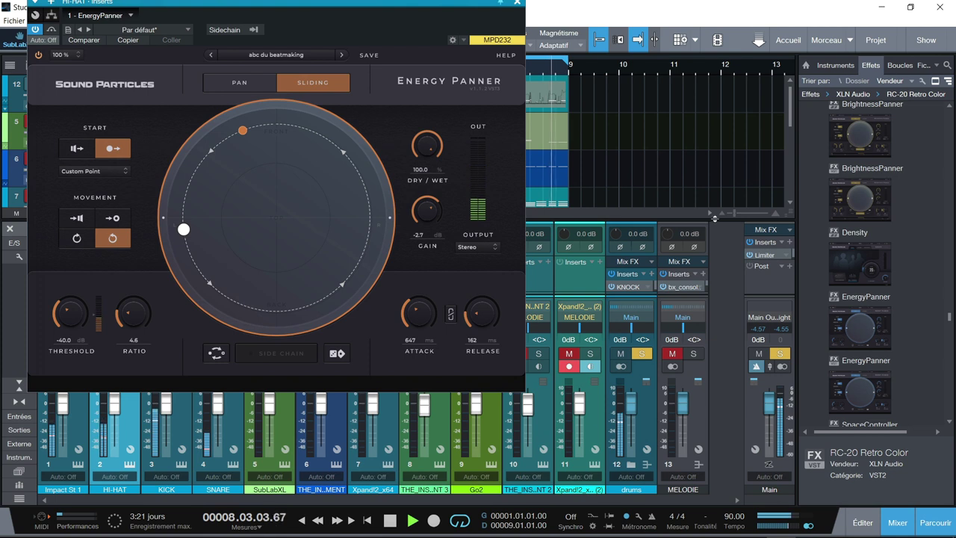
{"action": "left_click_drag", "start_coordinate": [715, 218], "coordinate": [715, 158]}
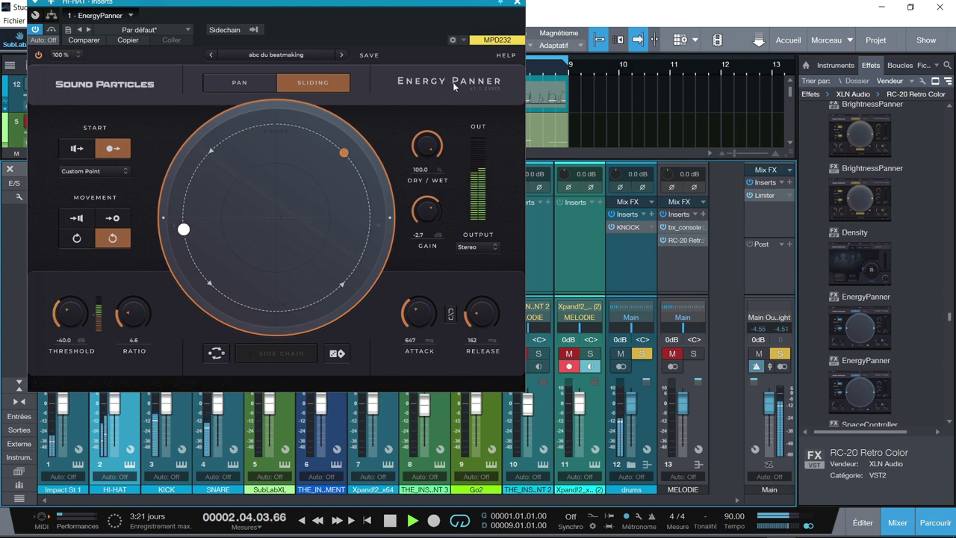
{"action": "left_click", "coordinate": [628, 227]}
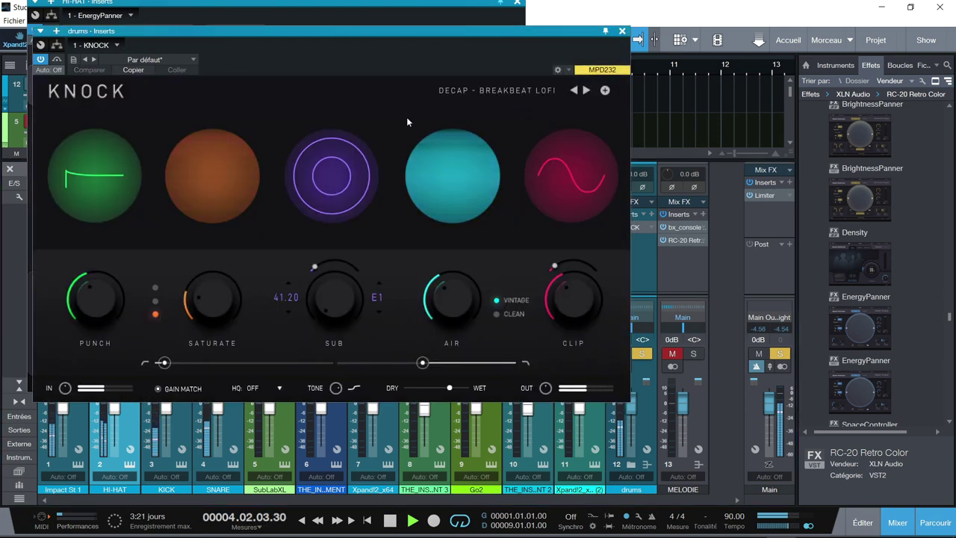
{"action": "left_click", "coordinate": [634, 227]}
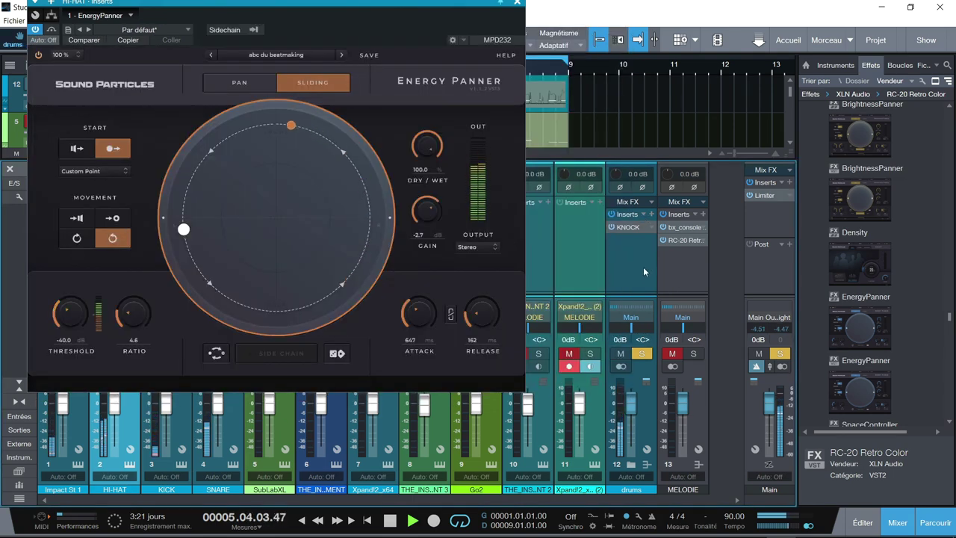
{"action": "key", "text": "space"}
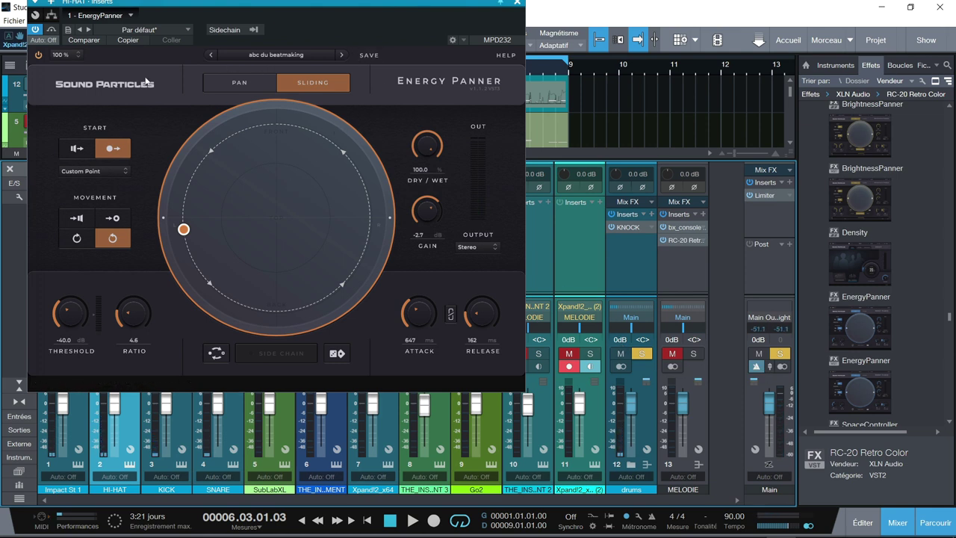
Step: Review Energy Panner's interface scaling options and its list of available presets without choosing any
{"action": "left_click", "coordinate": [61, 56]}
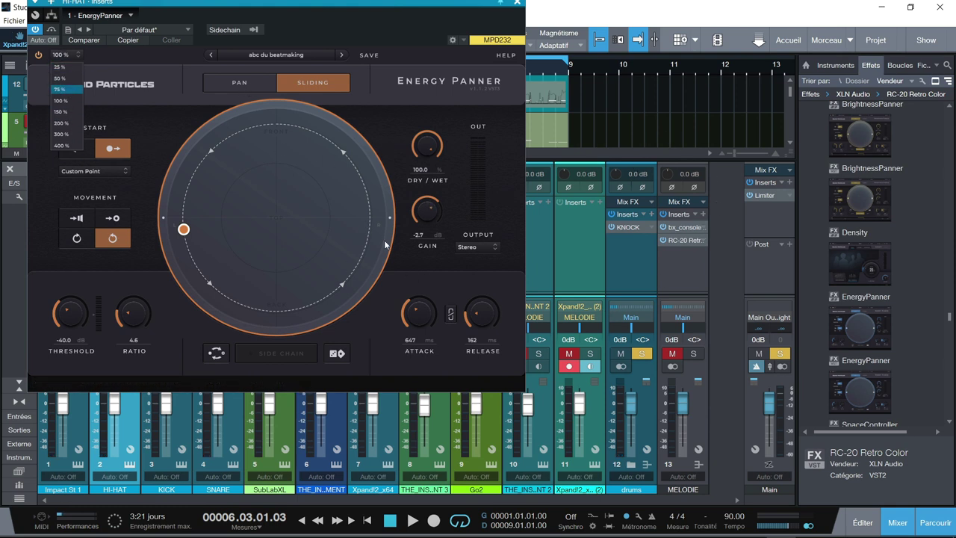
{"action": "left_click", "coordinate": [163, 107]}
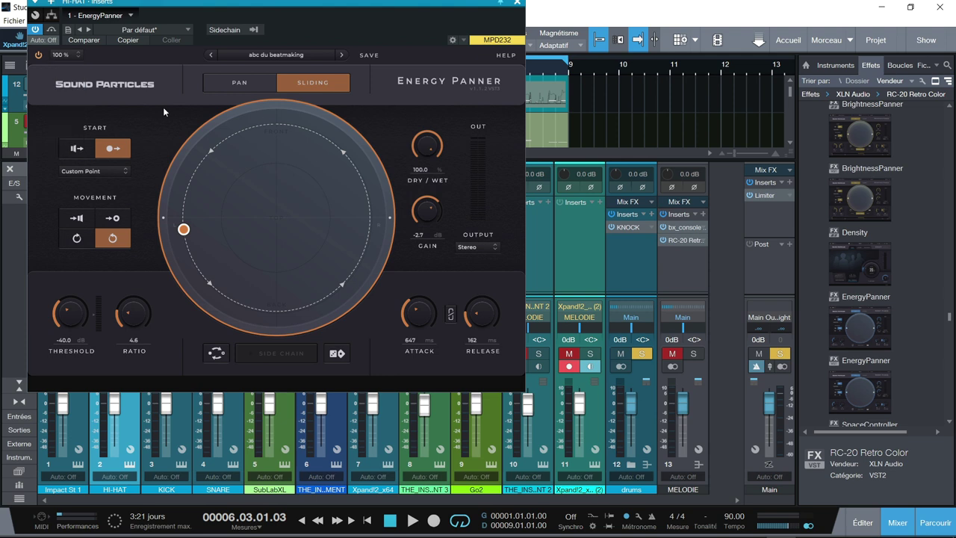
{"action": "left_click", "coordinate": [255, 53]}
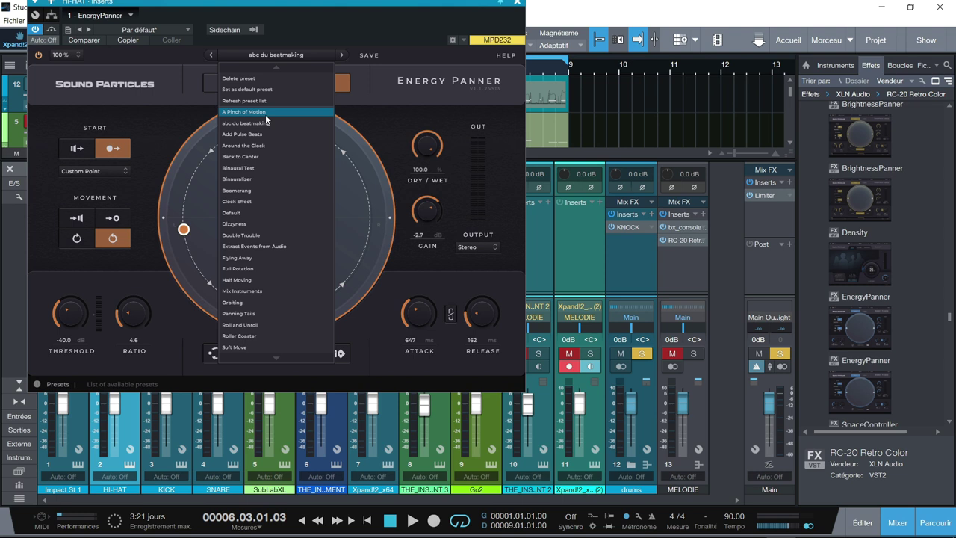
{"action": "left_click", "coordinate": [178, 124]}
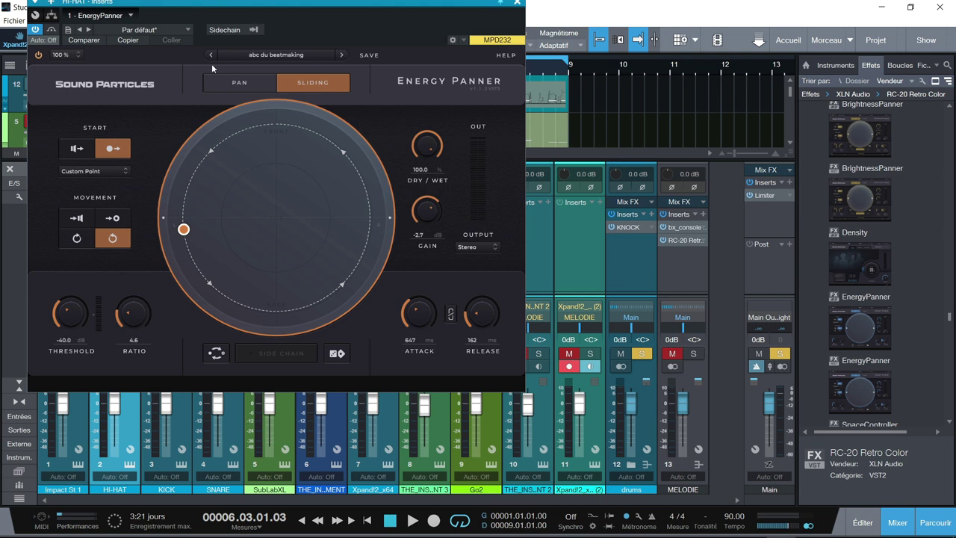
Step: Compare Pan mode with Sliding mode, keep Sliding, move the start point to the front centre and briefly play the beat
{"action": "left_click", "coordinate": [244, 82]}
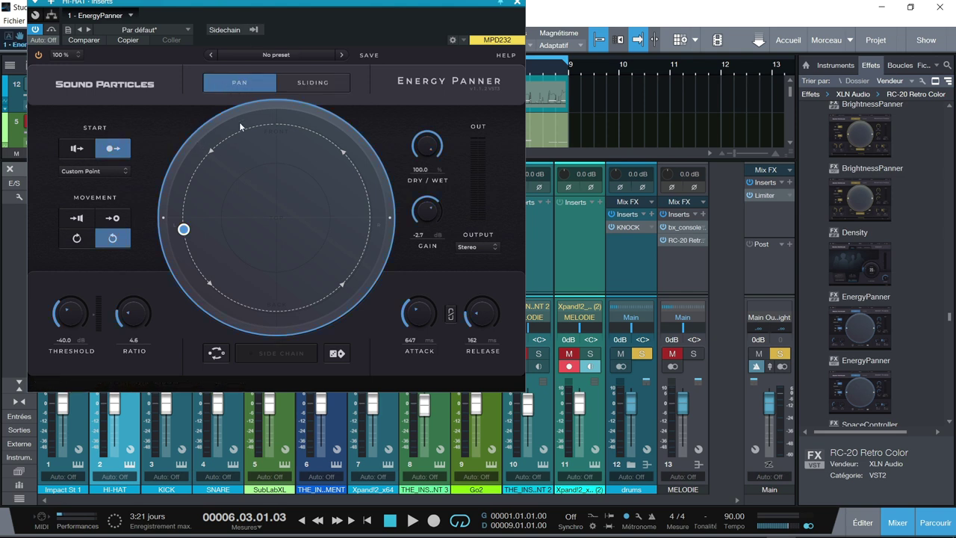
{"action": "left_click", "coordinate": [314, 83]}
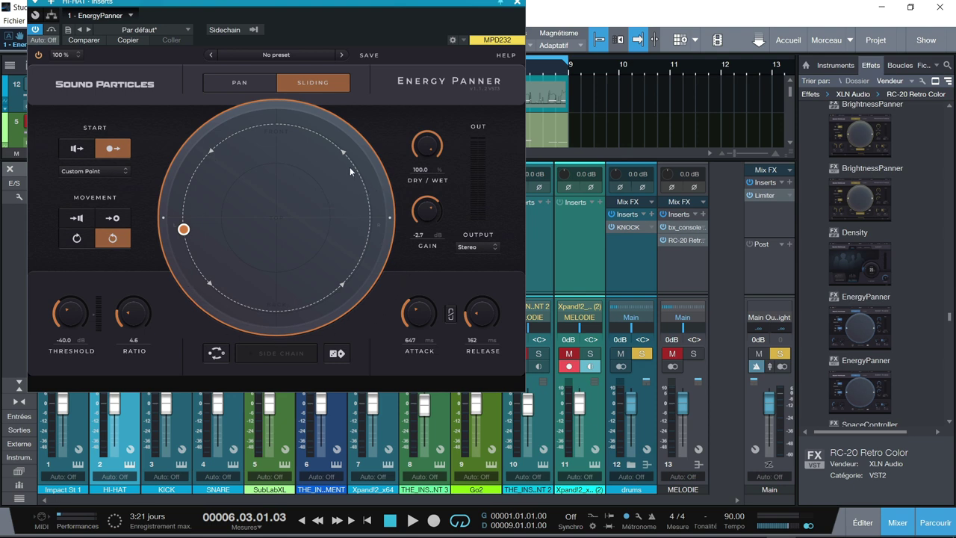
{"action": "left_click_drag", "start_coordinate": [211, 234], "coordinate": [276, 152]}
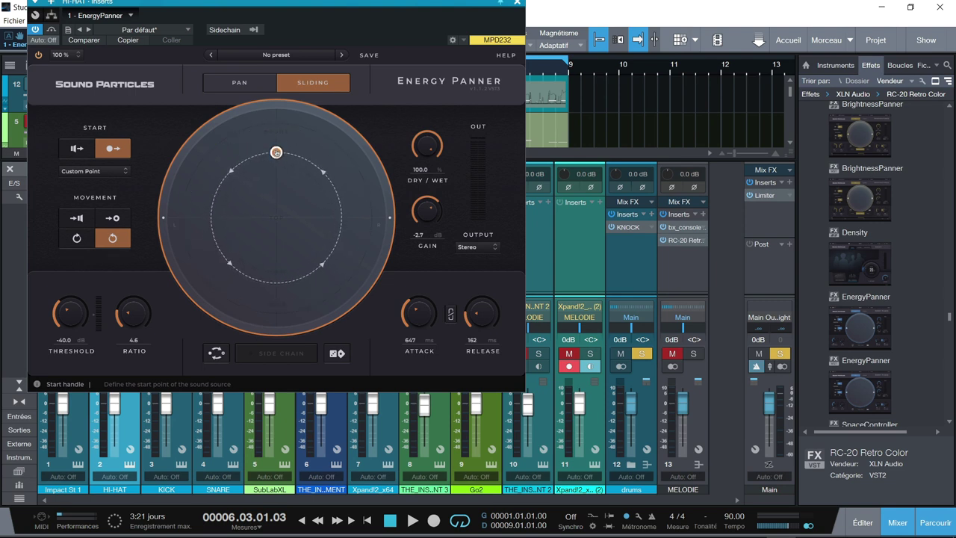
{"action": "key", "text": "space"}
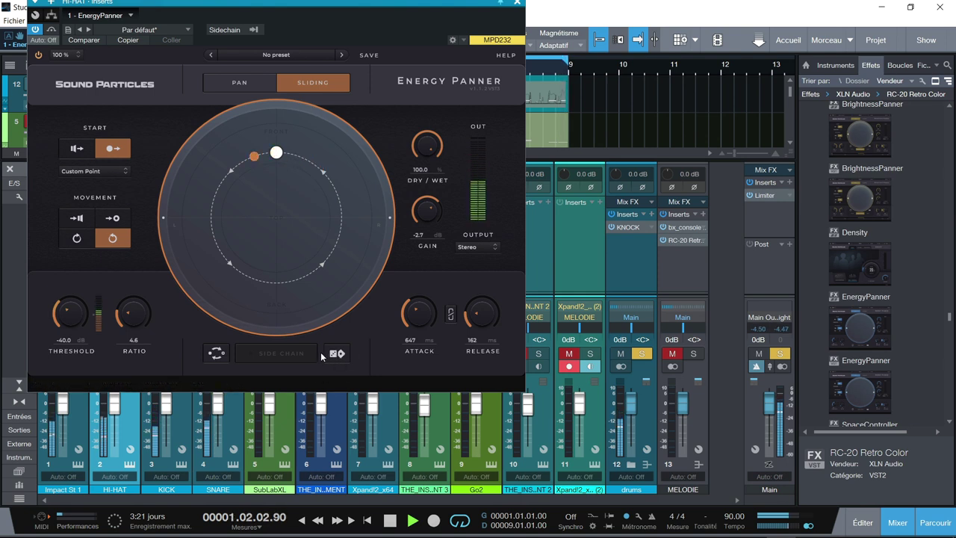
{"action": "key", "text": "space"}
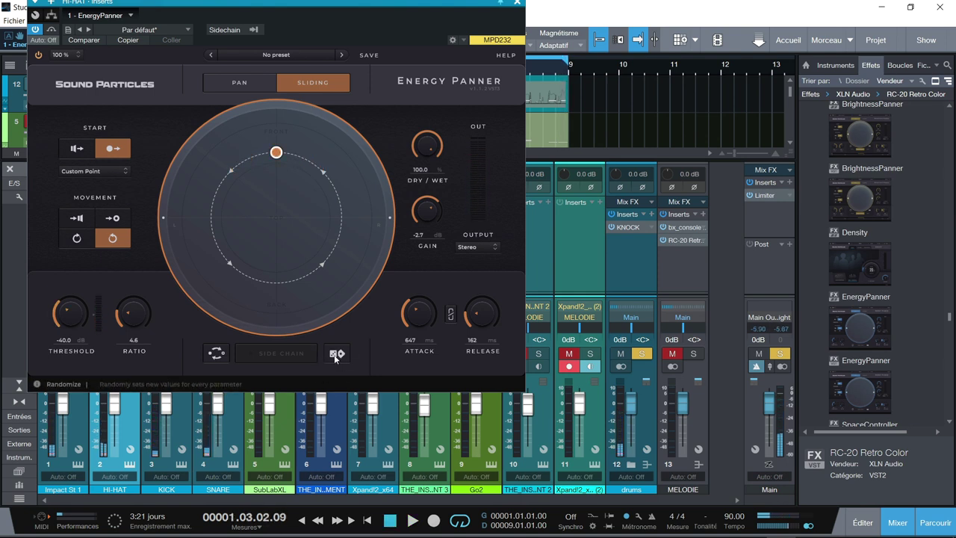
Step: Randomize all Energy Panner parameters, start playback, and try an attack of 1083 ms and a release of 79 ms
{"action": "left_click", "coordinate": [334, 357]}
{"action": "key", "text": "space"}
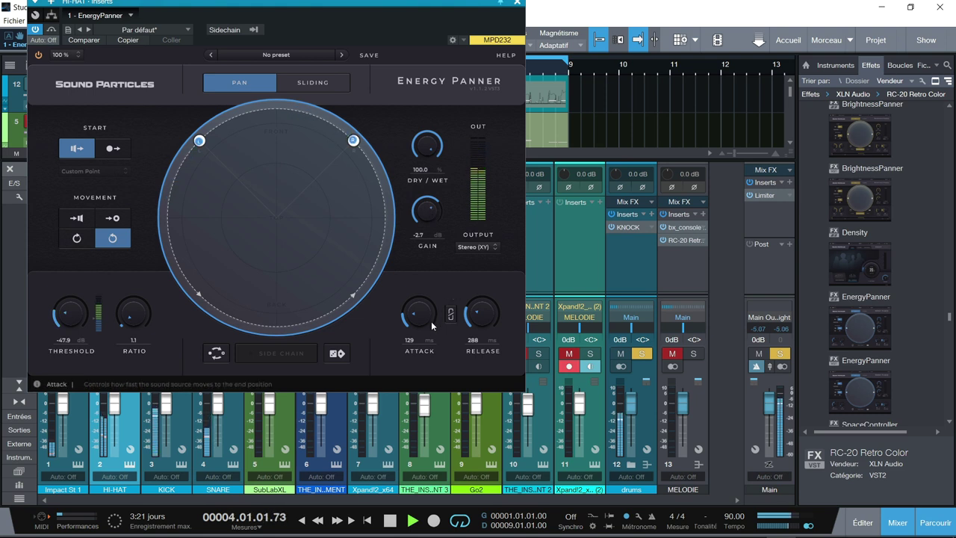
{"action": "left_click_drag", "start_coordinate": [430, 321], "coordinate": [422, 267]}
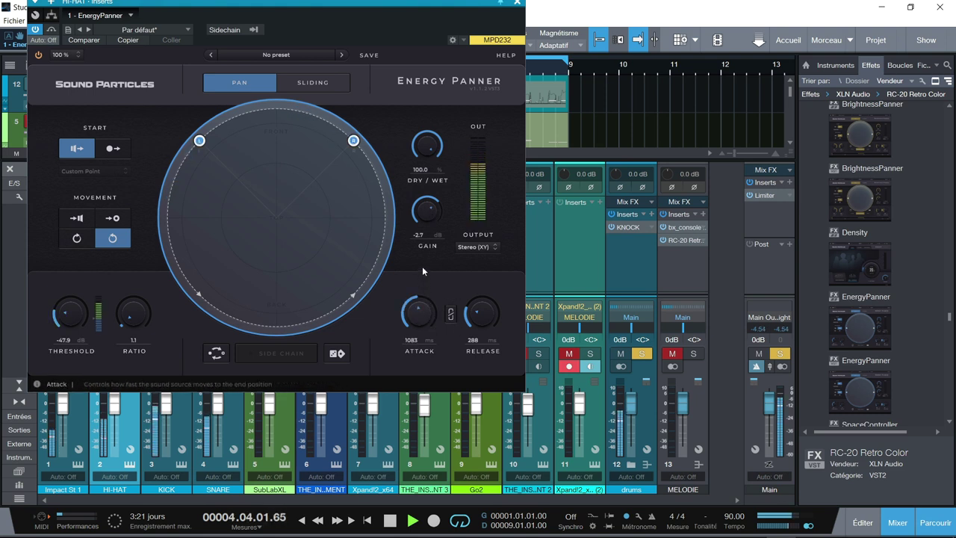
{"action": "left_click_drag", "start_coordinate": [482, 321], "coordinate": [415, 333]}
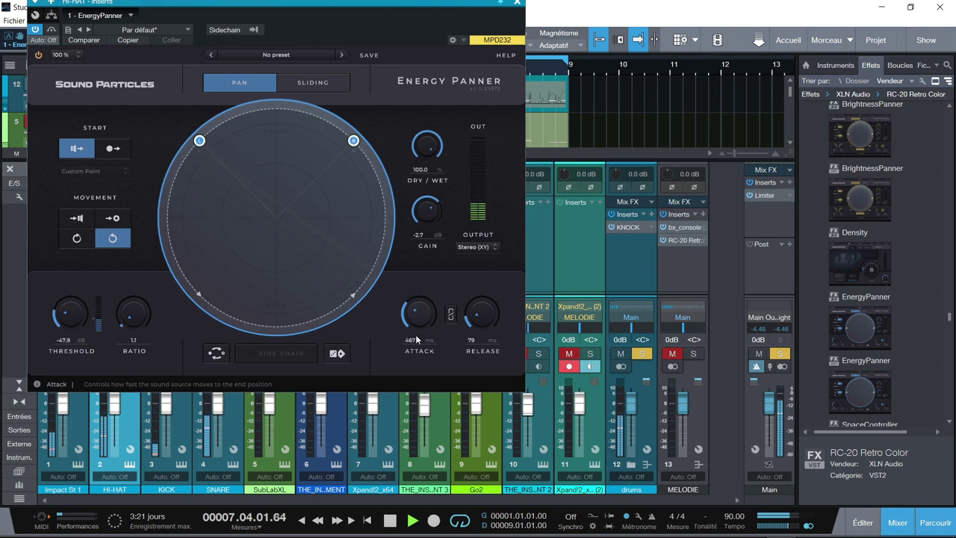
Step: Set the attack to 1 ms, the release to 1226 ms, the ratio to 3.5 and the threshold to -34.1 dB
{"action": "left_click_drag", "start_coordinate": [415, 369], "coordinate": [413, 369]}
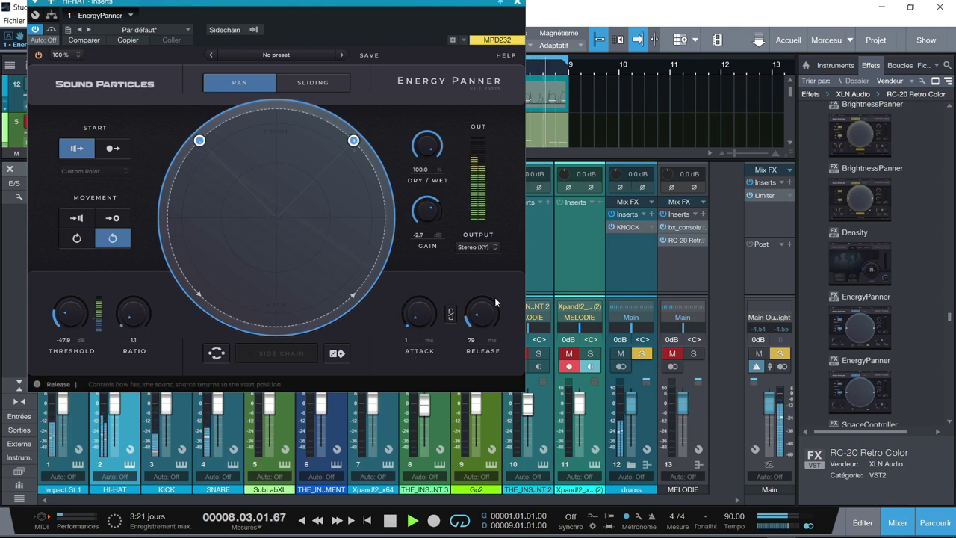
{"action": "left_click_drag", "start_coordinate": [482, 318], "coordinate": [484, 280]}
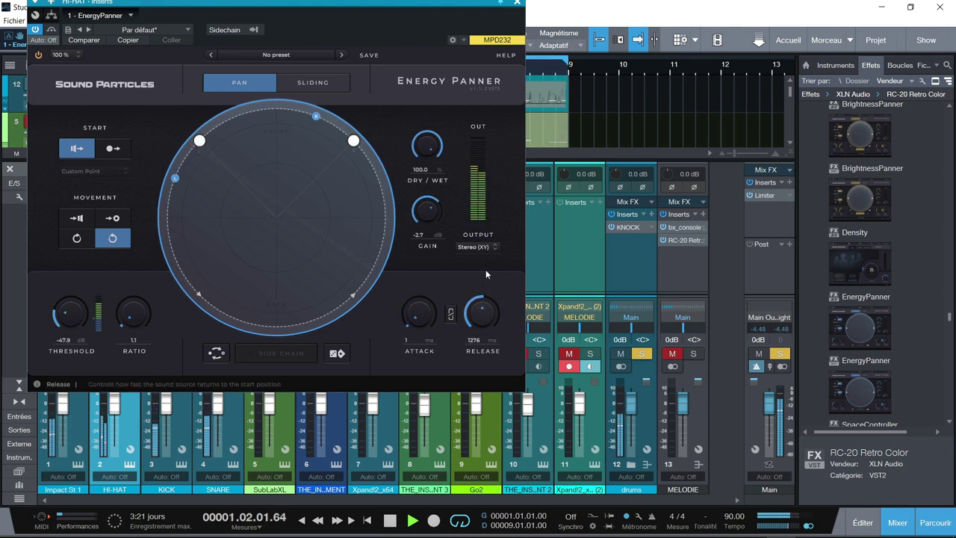
{"action": "left_click_drag", "start_coordinate": [136, 320], "coordinate": [136, 295]}
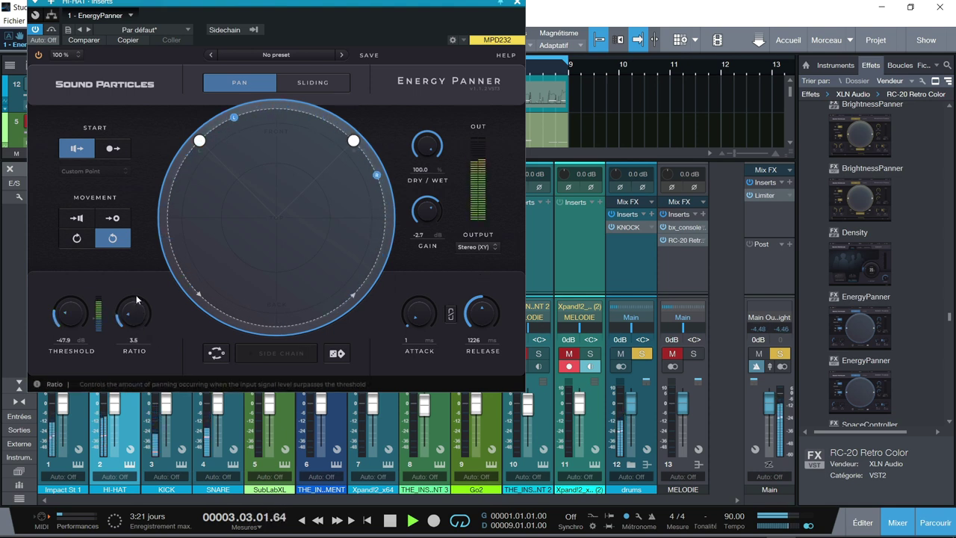
{"action": "left_click_drag", "start_coordinate": [71, 312], "coordinate": [77, 285]}
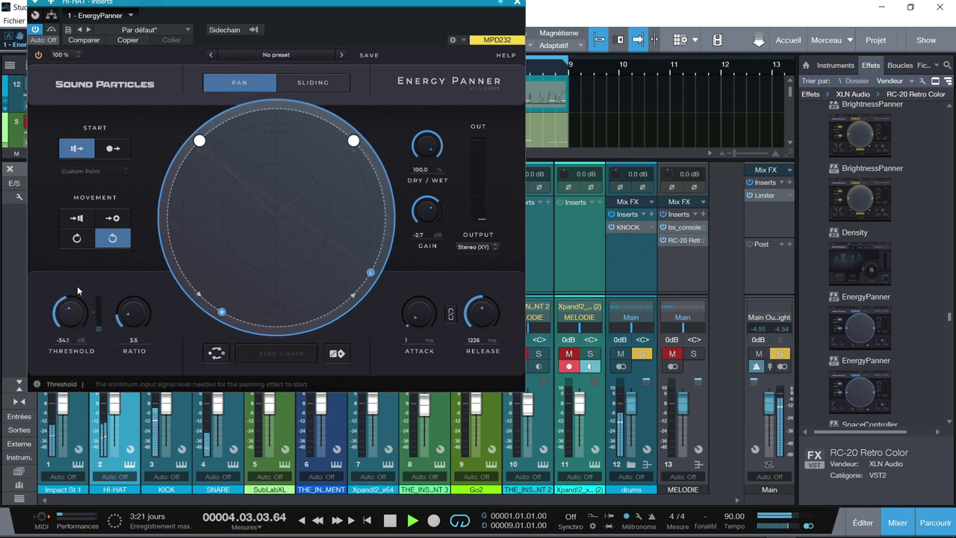
Step: Audition the Add Pulse Beats preset, load Around the Clock and raise its ratio to 3.9
{"action": "left_click", "coordinate": [342, 57]}
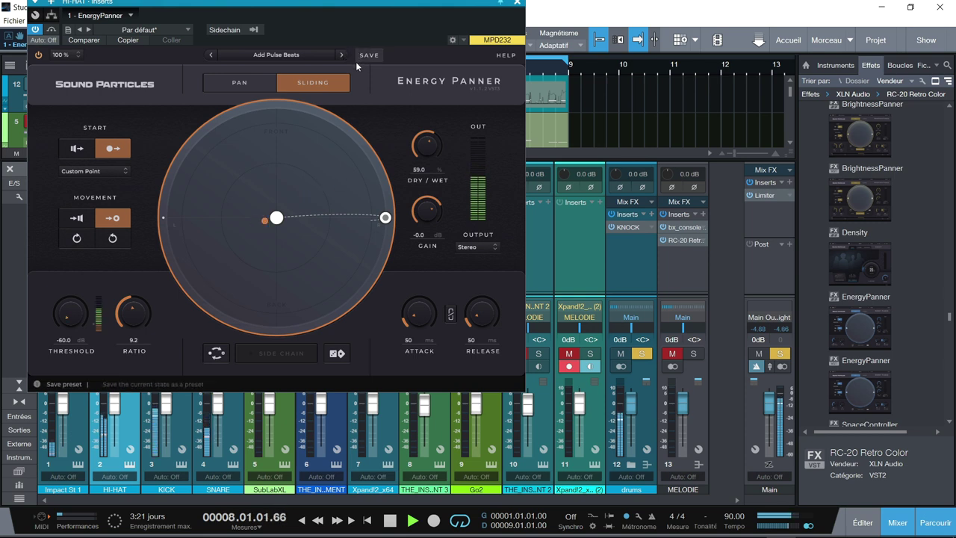
{"action": "left_click", "coordinate": [345, 53]}
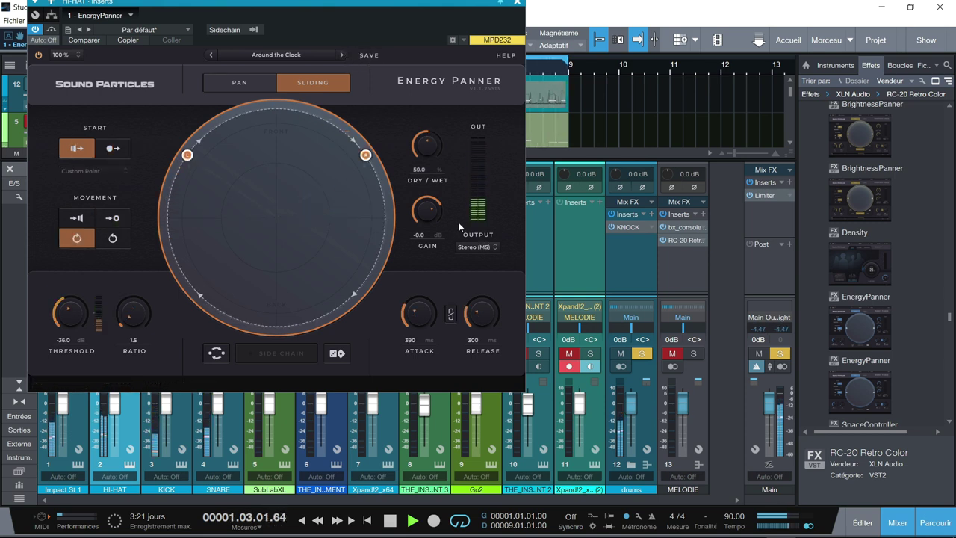
{"action": "left_click_drag", "start_coordinate": [138, 321], "coordinate": [138, 311]}
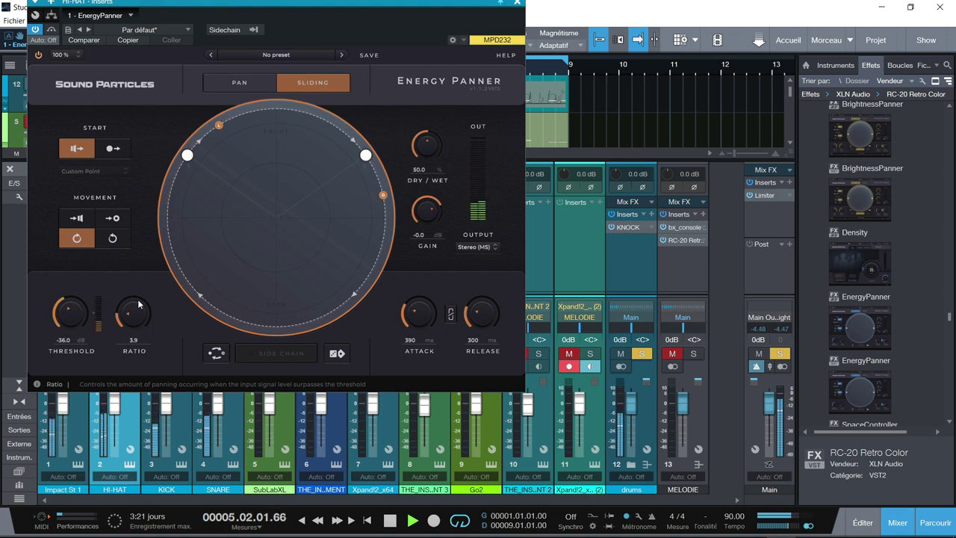
Step: Set attack to 66 ms, release to 665 ms and threshold to -40.2 dB, and place a custom start point midway toward the rear
{"action": "left_click_drag", "start_coordinate": [419, 315], "coordinate": [418, 336]}
{"action": "left_click_drag", "start_coordinate": [480, 317], "coordinate": [482, 302]}
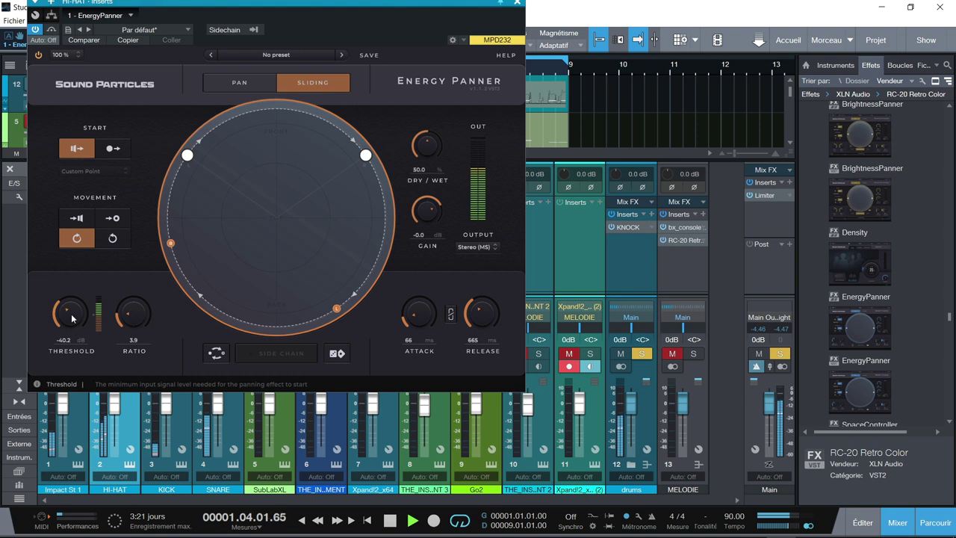
{"action": "left_click", "coordinate": [113, 149]}
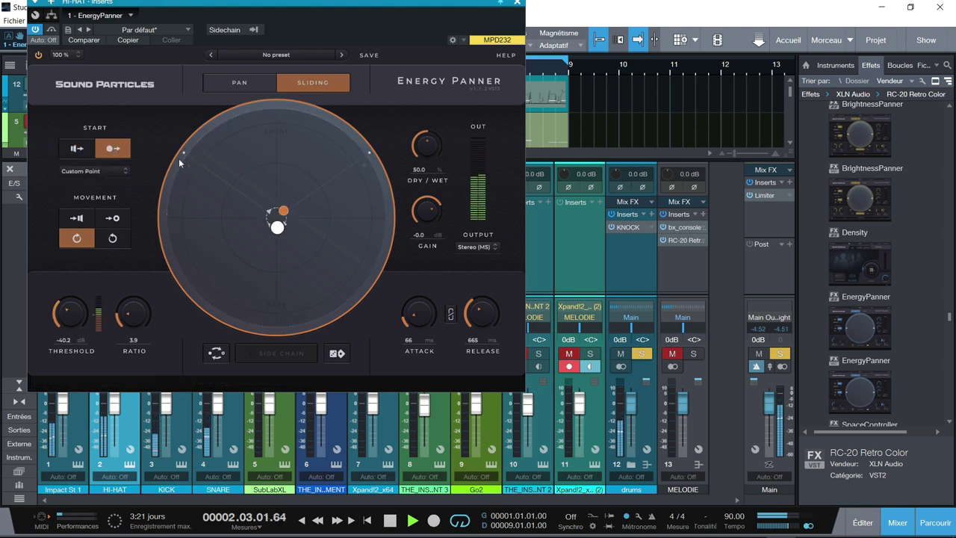
{"action": "left_click_drag", "start_coordinate": [277, 227], "coordinate": [270, 283]}
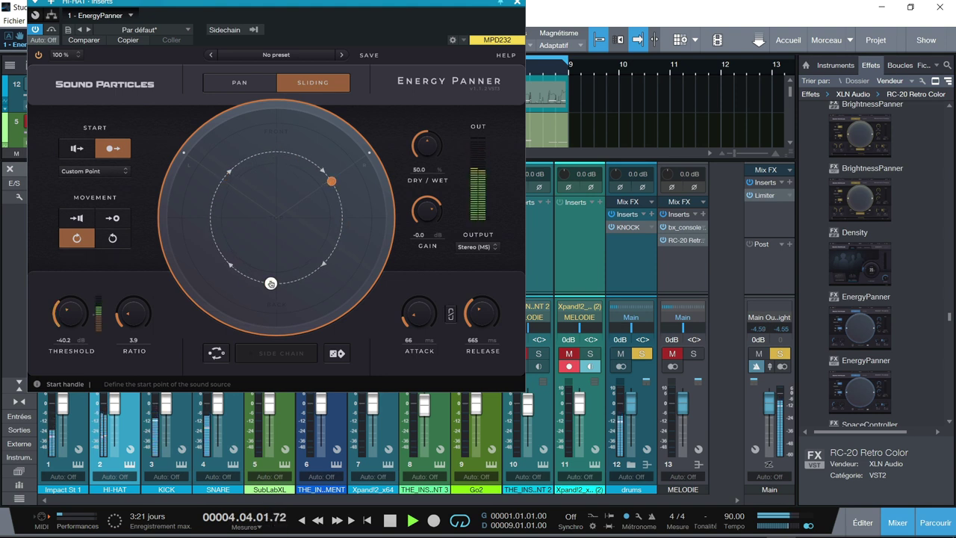
Step: Load the Back to Center preset, move its start point near the centre, and set unlinked attack and release to 149 ms and 809 ms
{"action": "left_click", "coordinate": [341, 54]}
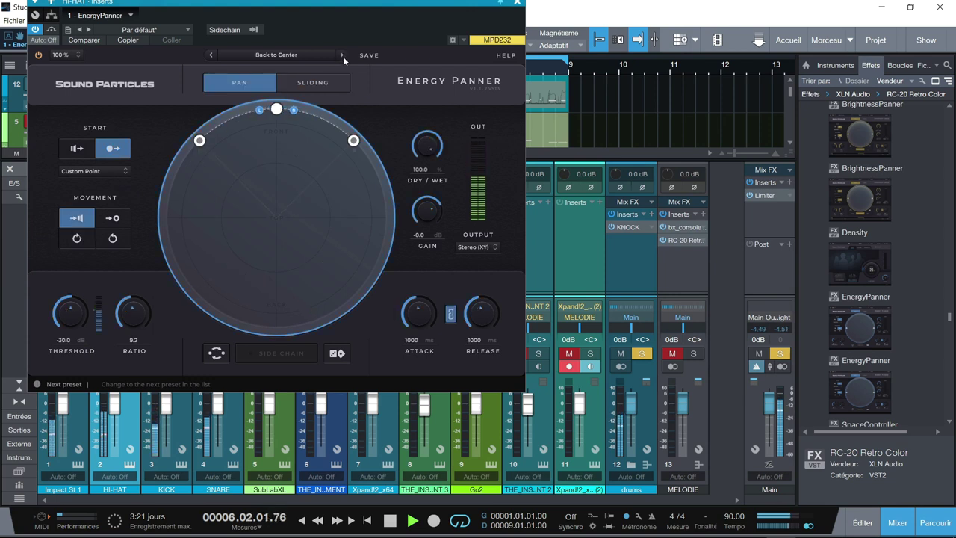
{"action": "left_click_drag", "start_coordinate": [277, 109], "coordinate": [277, 209]}
{"action": "left_click_drag", "start_coordinate": [424, 326], "coordinate": [416, 353]}
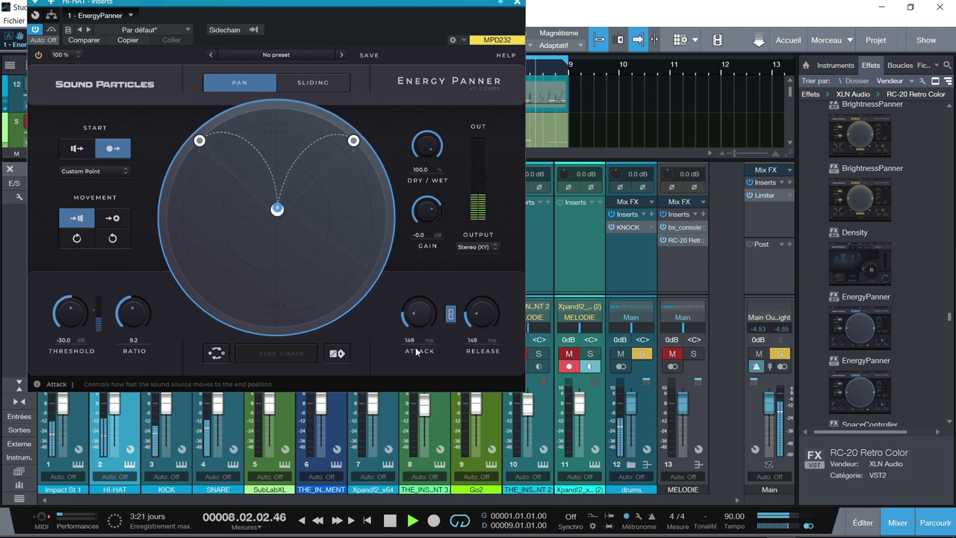
{"action": "left_click", "coordinate": [450, 313]}
{"action": "left_click_drag", "start_coordinate": [489, 310], "coordinate": [483, 281]}
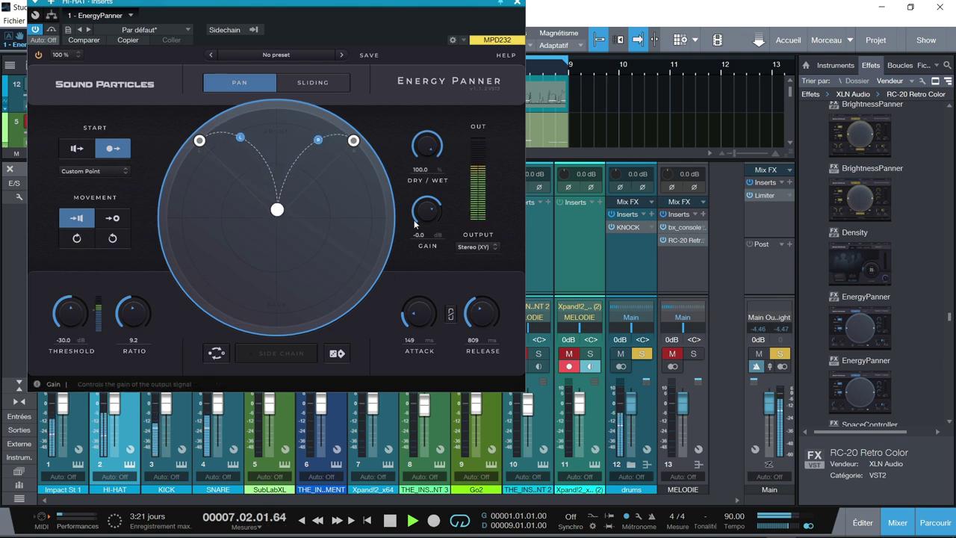
Step: Set the ratio to 6.8, the threshold to -37.2 dB and the release to 158 ms, and compare Sliding mode with Pan mode
{"action": "left_click_drag", "start_coordinate": [149, 315], "coordinate": [125, 353]}
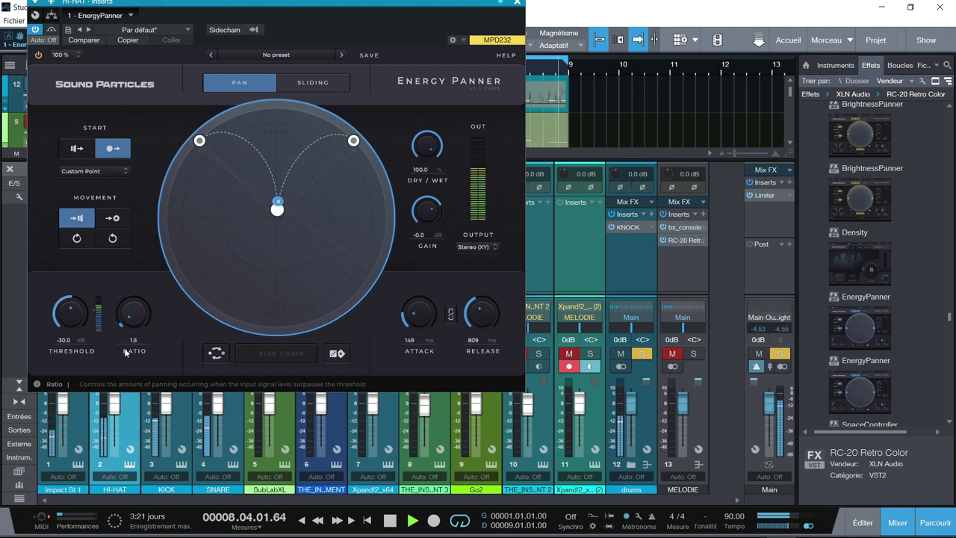
{"action": "left_click_drag", "start_coordinate": [125, 353], "coordinate": [129, 321]}
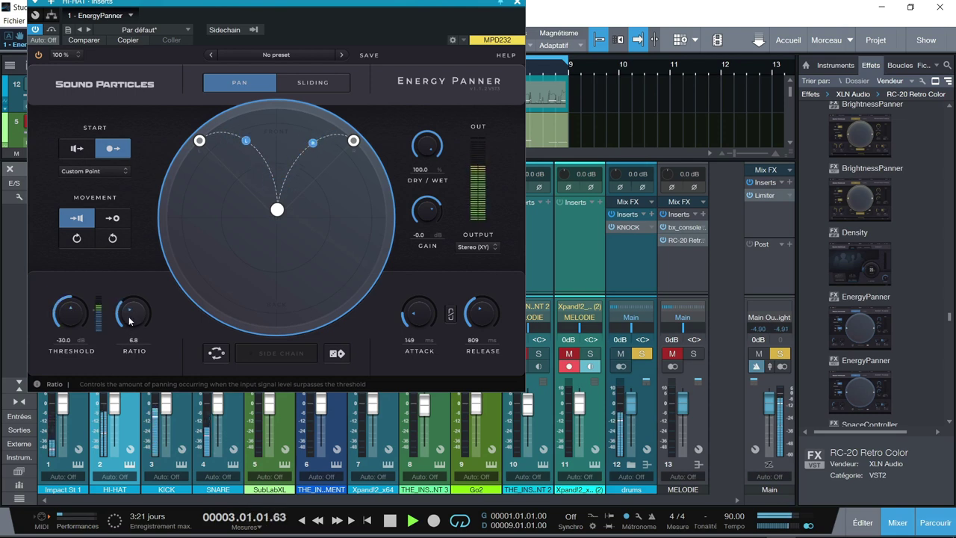
{"action": "left_click_drag", "start_coordinate": [71, 323], "coordinate": [71, 329]}
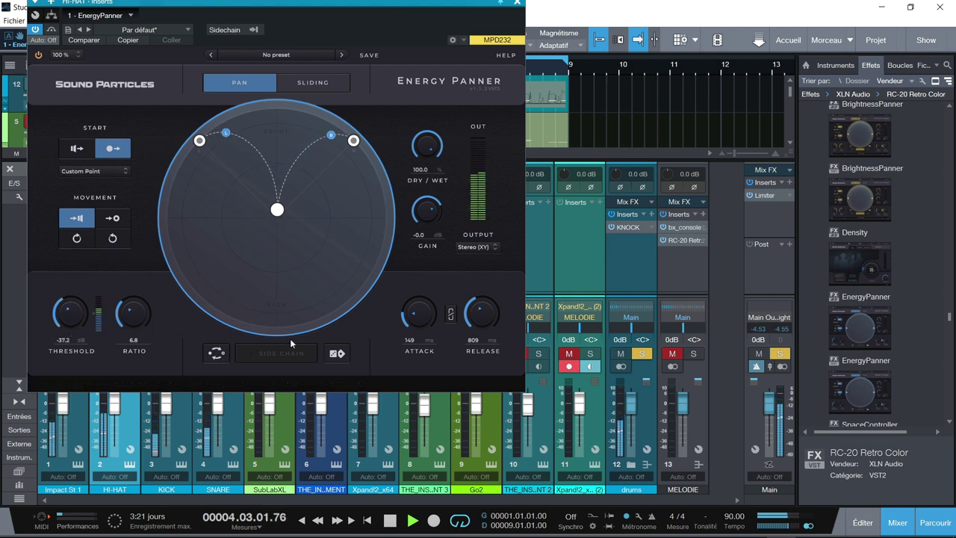
{"action": "left_click_drag", "start_coordinate": [480, 315], "coordinate": [480, 344]}
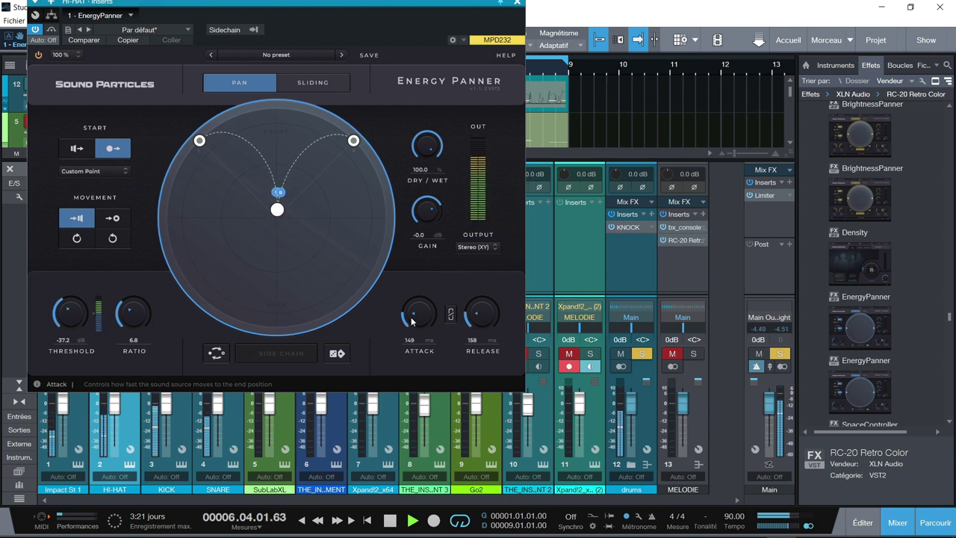
{"action": "left_click", "coordinate": [316, 83]}
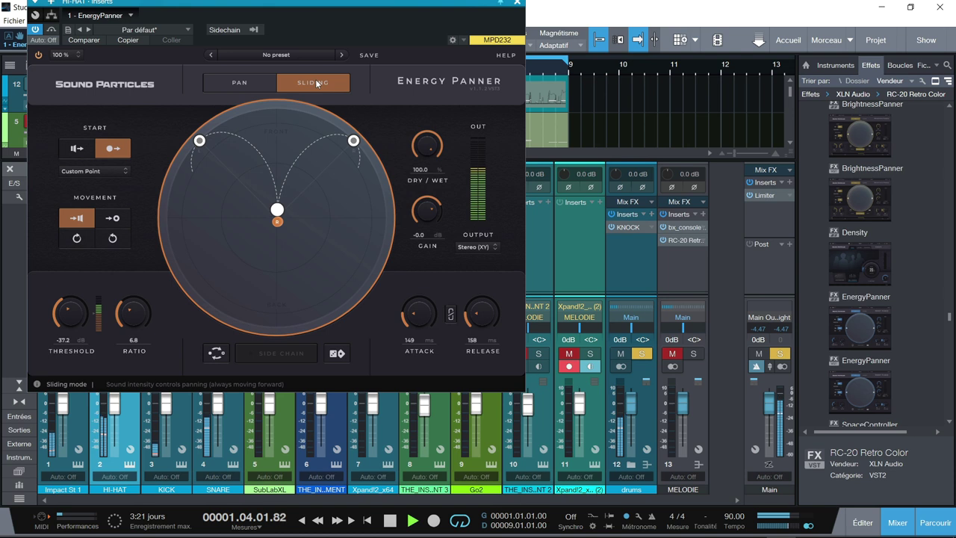
{"action": "left_click", "coordinate": [250, 81]}
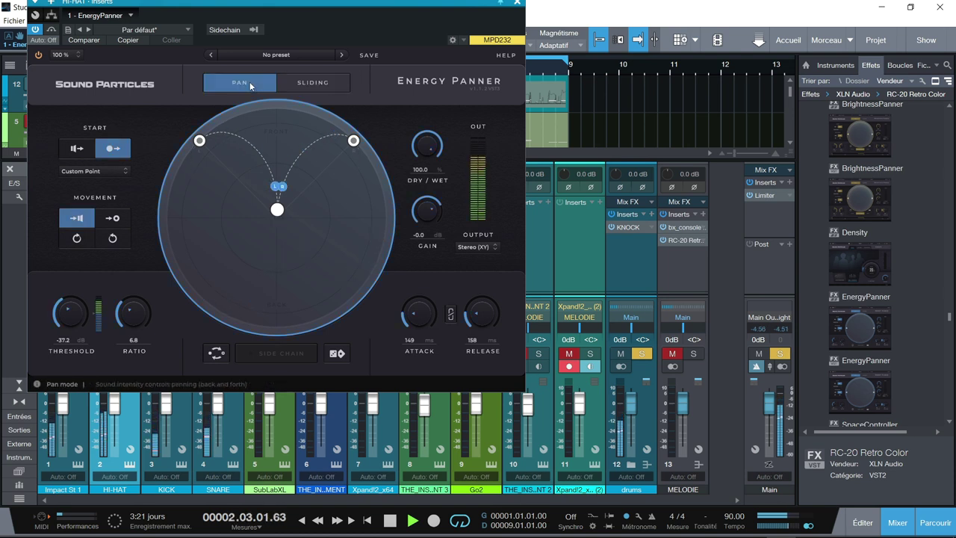
Step: Audition the Binaural Test and Binauralizer presets, load Boomerang and move its end point to the centre of the circle
{"action": "left_click", "coordinate": [341, 55]}
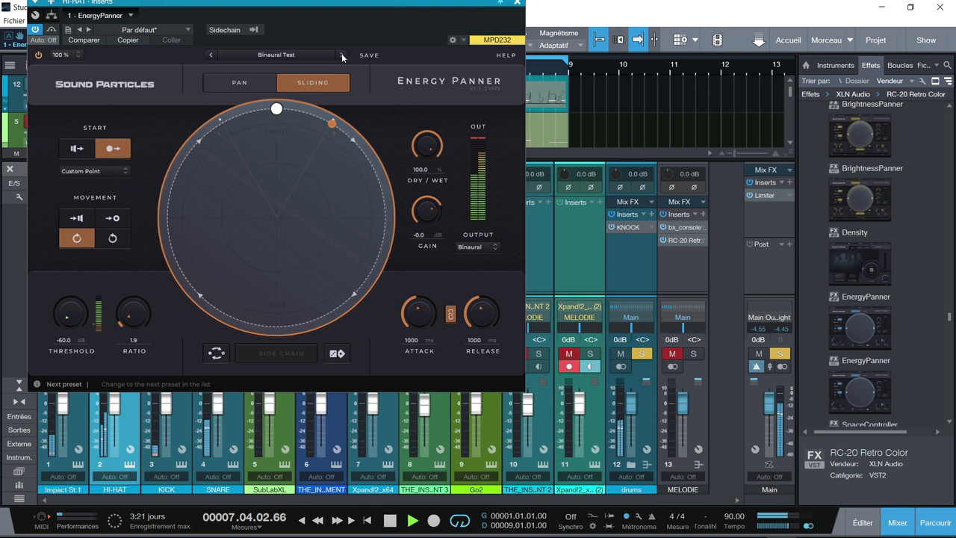
{"action": "left_click", "coordinate": [342, 55]}
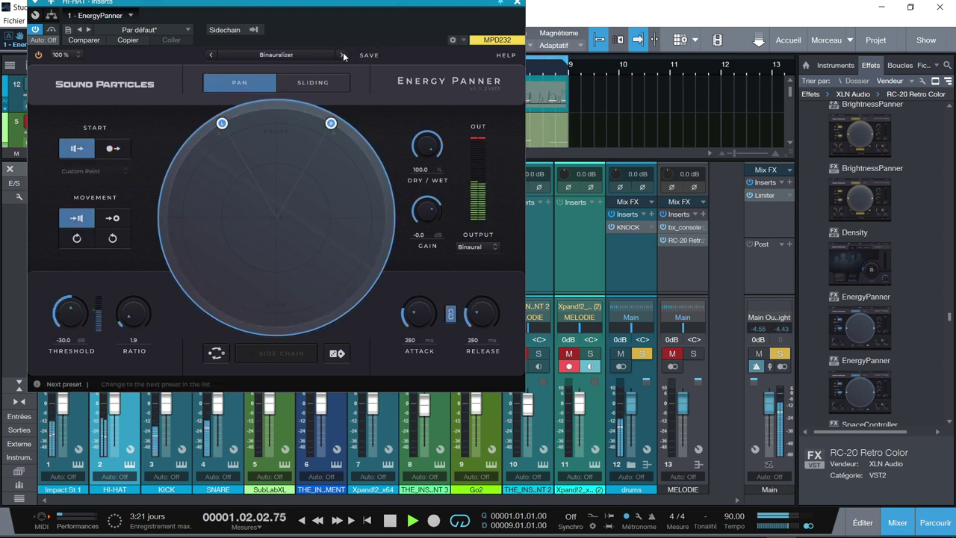
{"action": "left_click", "coordinate": [343, 54]}
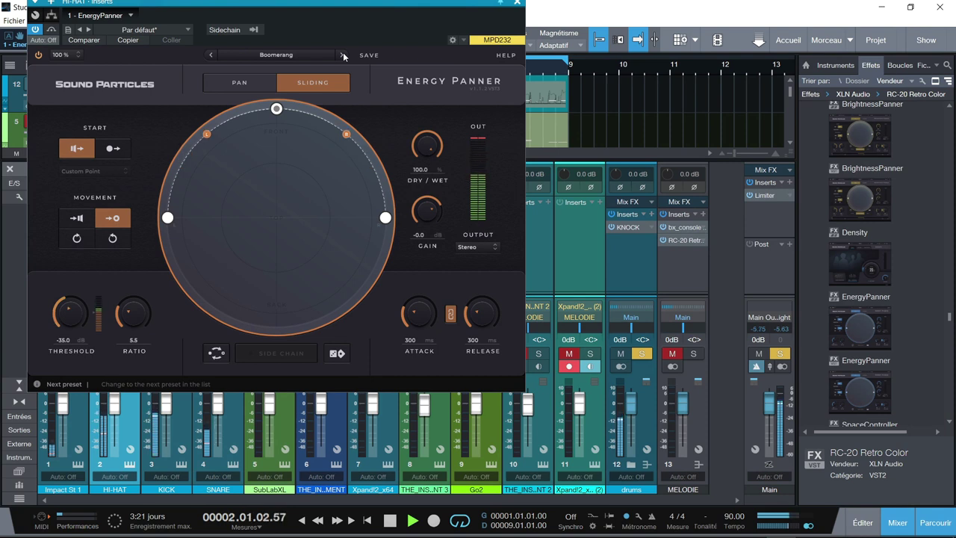
{"action": "left_click_drag", "start_coordinate": [277, 109], "coordinate": [277, 177]}
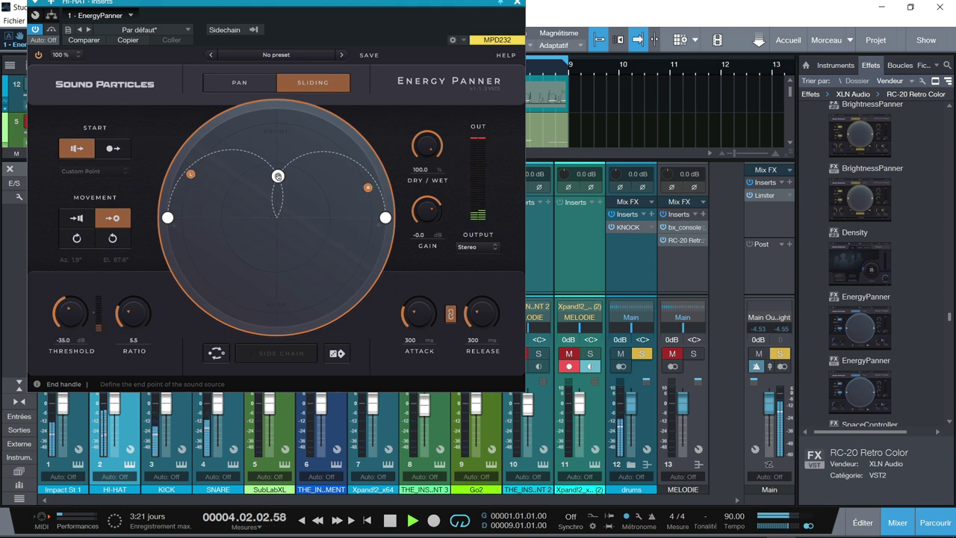
{"action": "left_click_drag", "start_coordinate": [277, 177], "coordinate": [277, 213]}
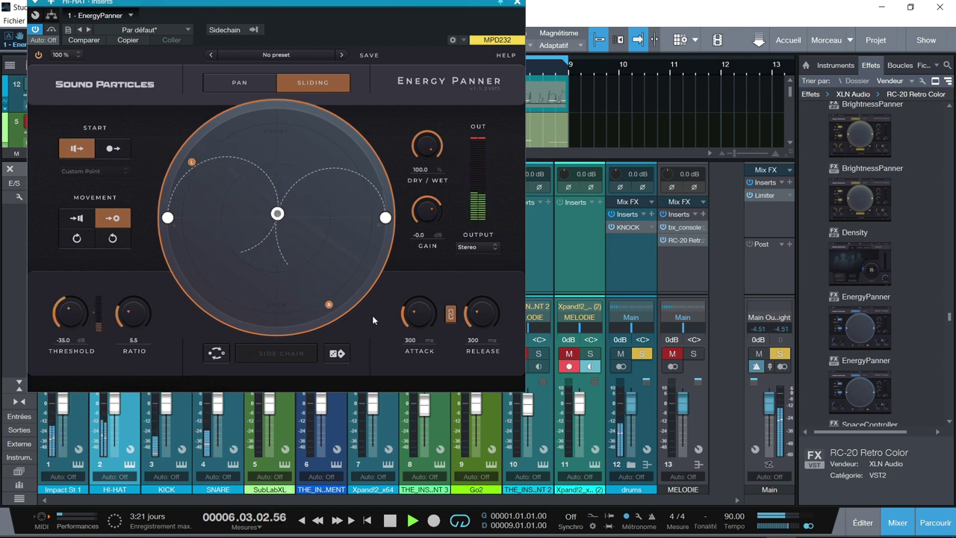
Step: Unlink attack and release, setting them to 19 ms and 1011 ms, and set the threshold to -38.0 dB and the ratio to 9.0
{"action": "left_click", "coordinate": [449, 314]}
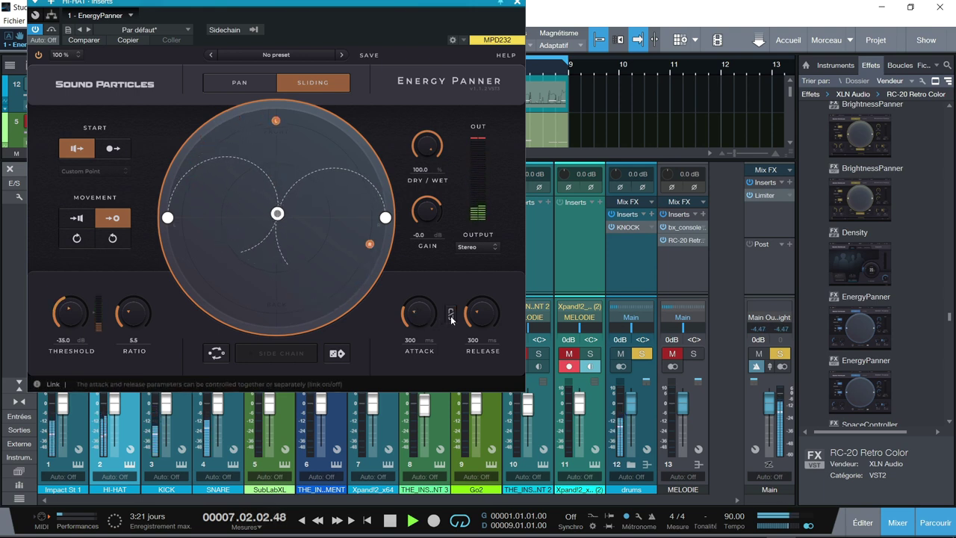
{"action": "left_click_drag", "start_coordinate": [416, 317], "coordinate": [413, 348]}
{"action": "left_click_drag", "start_coordinate": [482, 313], "coordinate": [476, 285]}
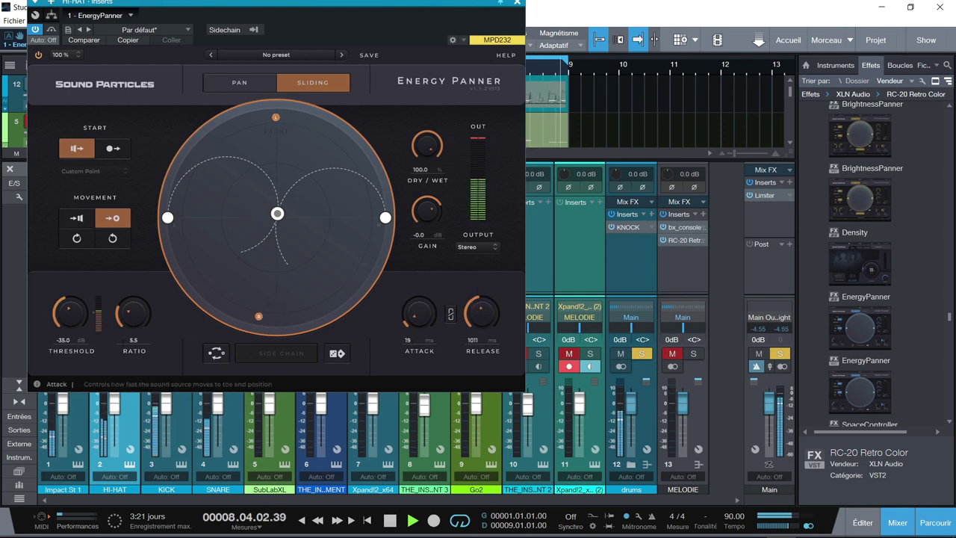
{"action": "left_click_drag", "start_coordinate": [75, 323], "coordinate": [73, 329]}
{"action": "left_click_drag", "start_coordinate": [135, 312], "coordinate": [136, 285]}
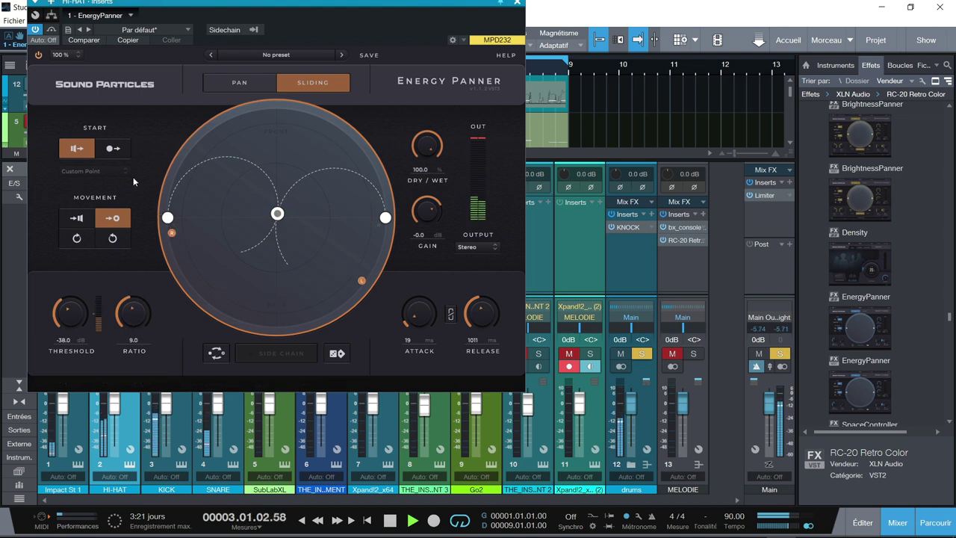
Step: Switch Energy Panner to a single start point with movement towards the stereo pair, and audition the Clock Effect preset
{"action": "left_click", "coordinate": [117, 149]}
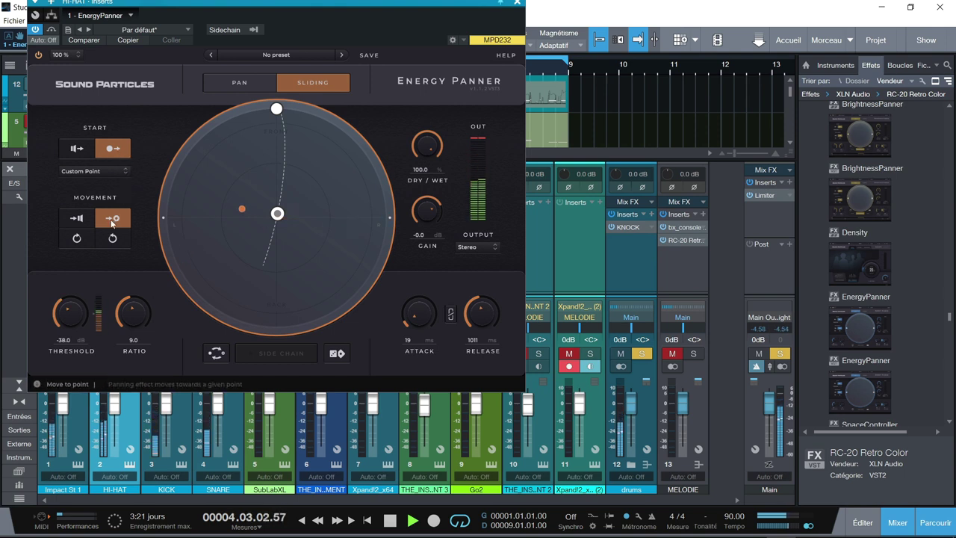
{"action": "left_click", "coordinate": [85, 219]}
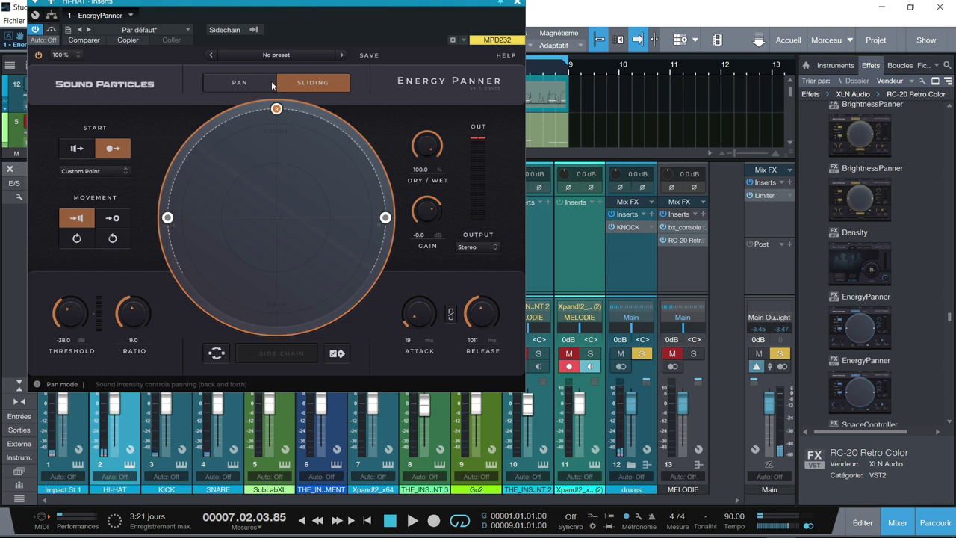
{"action": "left_click", "coordinate": [341, 54]}
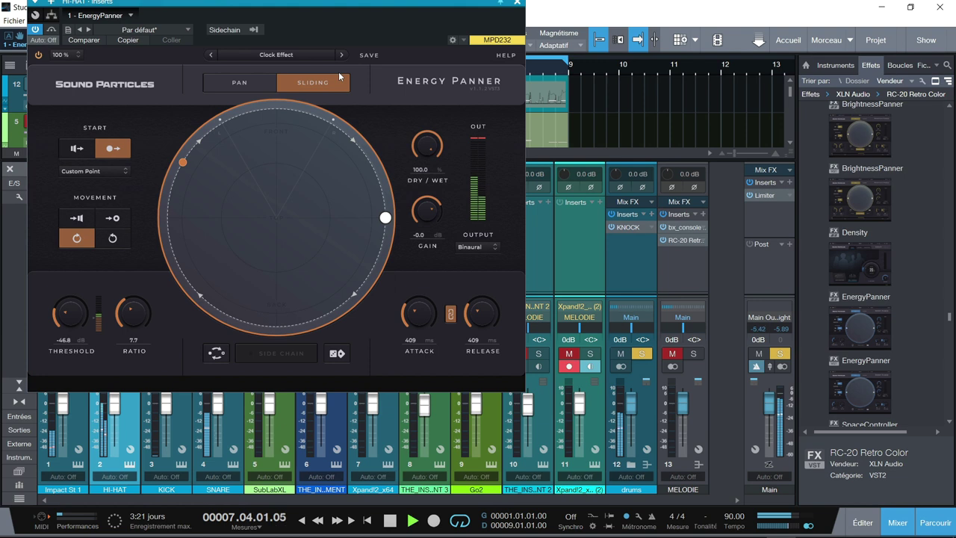
Step: Load the Default preset, set the ratio to 8.1, and unlink attack and release at 18 ms and 983 ms
{"action": "left_click", "coordinate": [341, 54]}
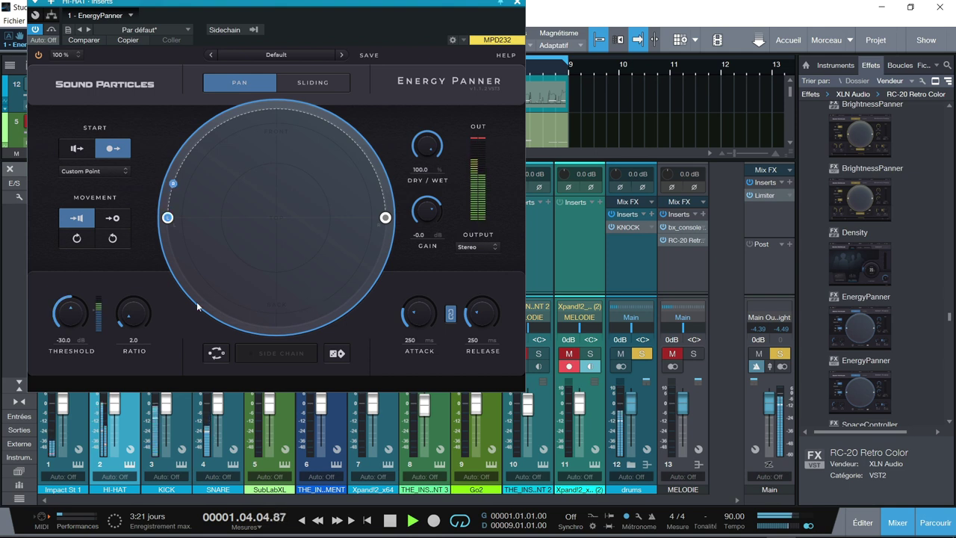
{"action": "left_click_drag", "start_coordinate": [130, 295], "coordinate": [127, 271]}
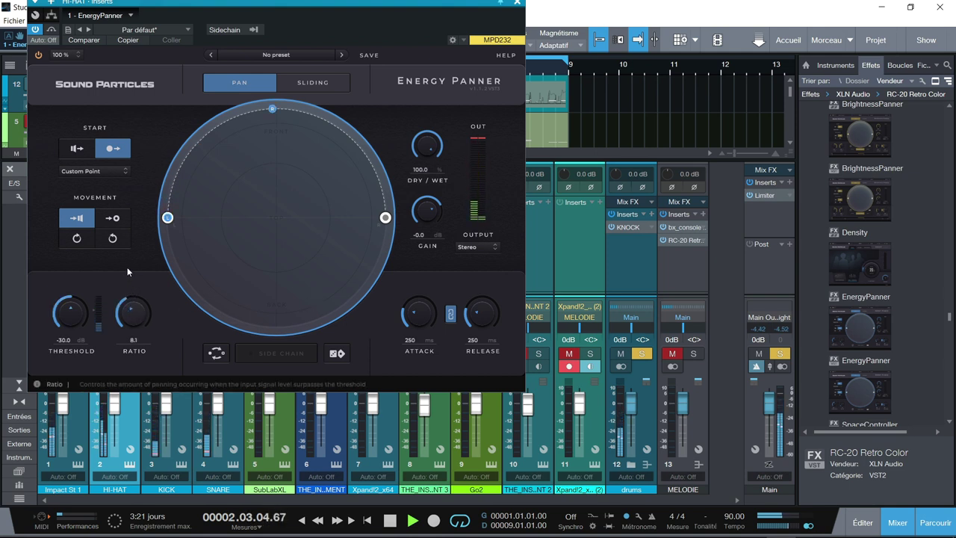
{"action": "left_click_drag", "start_coordinate": [419, 314], "coordinate": [419, 354]}
{"action": "left_click", "coordinate": [451, 314]}
{"action": "left_click_drag", "start_coordinate": [491, 312], "coordinate": [491, 262]}
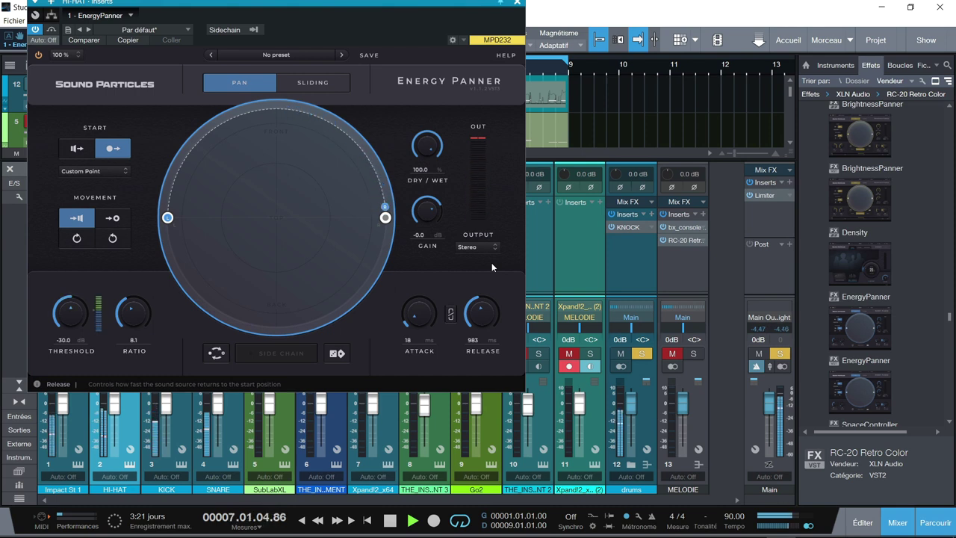
Step: Set the release to 24 ms and try the attack at 3856 ms and at 7 ms
{"action": "left_click_drag", "start_coordinate": [486, 322], "coordinate": [493, 373]}
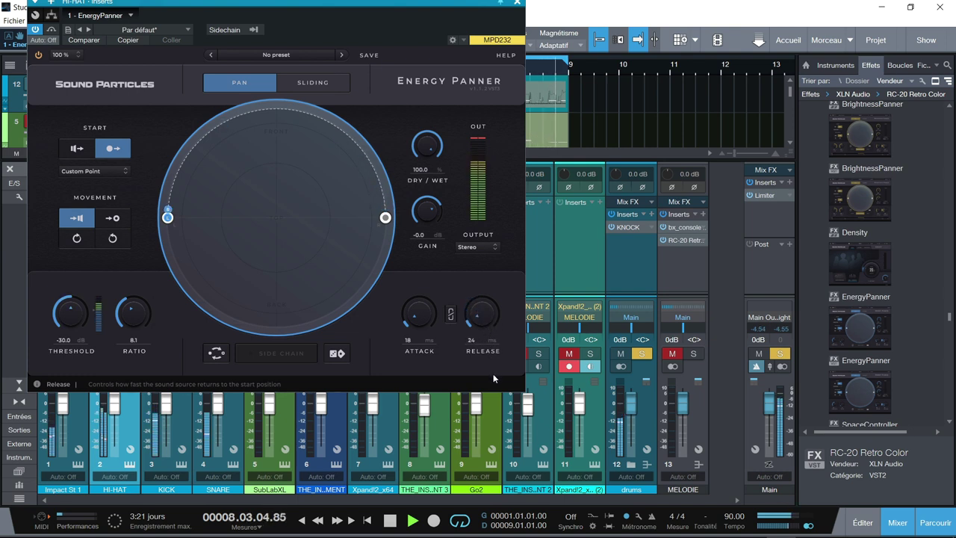
{"action": "left_click_drag", "start_coordinate": [422, 312], "coordinate": [417, 215]}
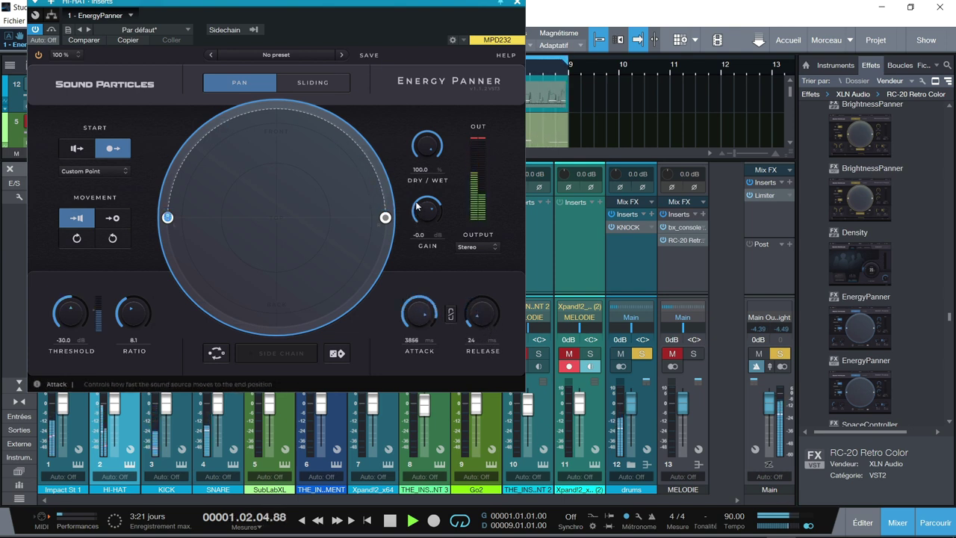
{"action": "left_click_drag", "start_coordinate": [410, 294], "coordinate": [410, 309]}
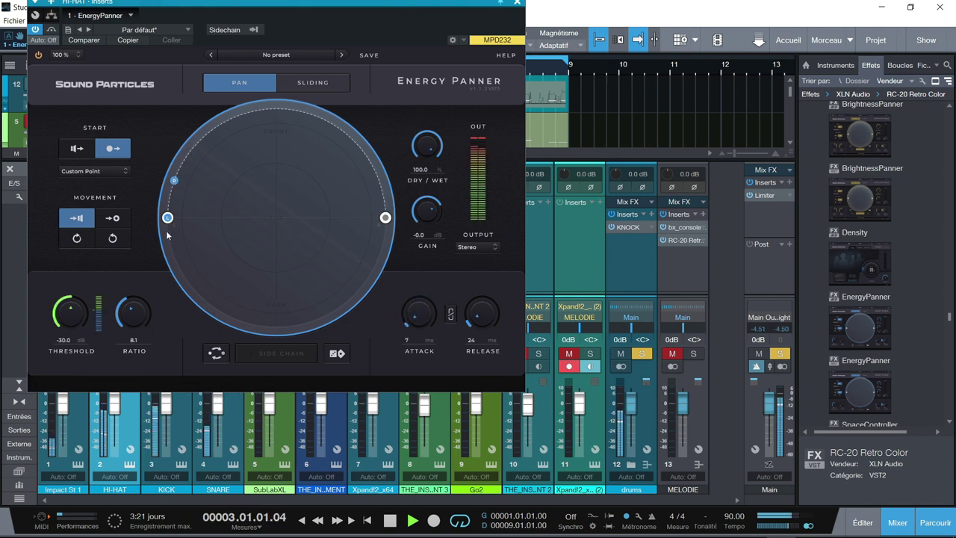
Step: Switch the movement to a single end point and set the attack to 774 ms and the release to 1615 ms
{"action": "left_click", "coordinate": [112, 218]}
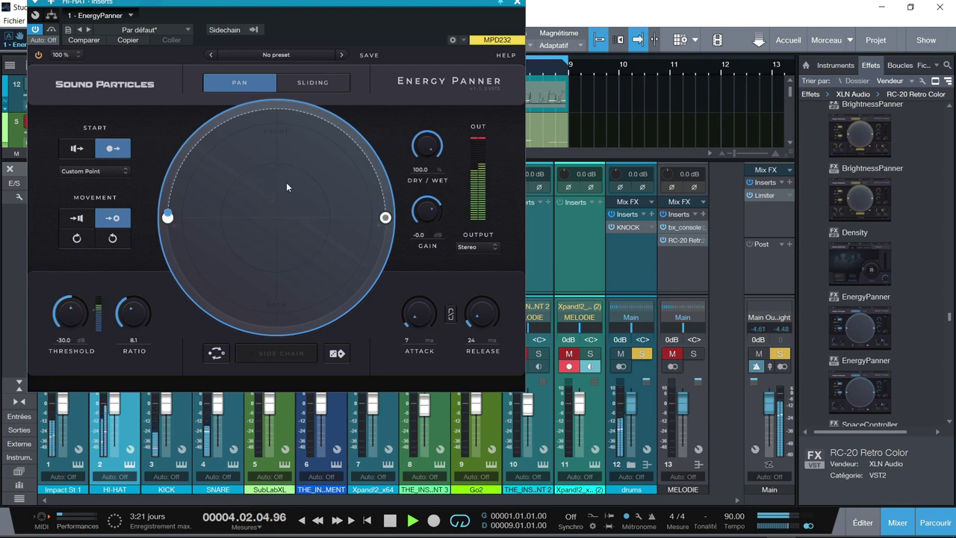
{"action": "left_click_drag", "start_coordinate": [423, 316], "coordinate": [421, 264]}
{"action": "left_click_drag", "start_coordinate": [496, 312], "coordinate": [480, 244]}
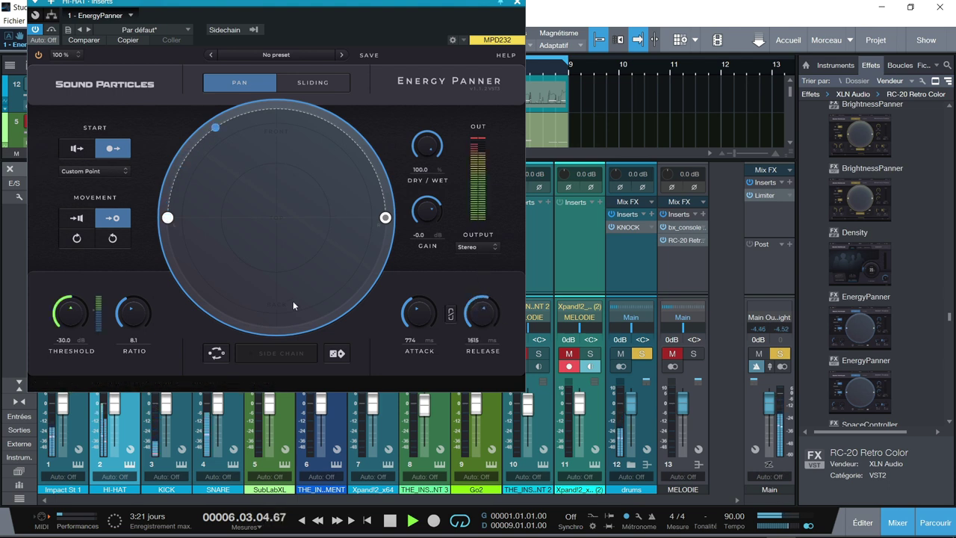
Step: Set the ratio to 3.2, the threshold to -32.1 dB, the attack to 21 ms and the gain to -6.0 dB
{"action": "left_click_drag", "start_coordinate": [133, 314], "coordinate": [126, 354]}
{"action": "mouse_move", "coordinate": [70, 313]}
{"action": "left_mouse_down"}
{"action": "mouse_move", "coordinate": [68, 329]}
{"action": "mouse_move", "coordinate": [69, 321]}
{"action": "left_mouse_up"}
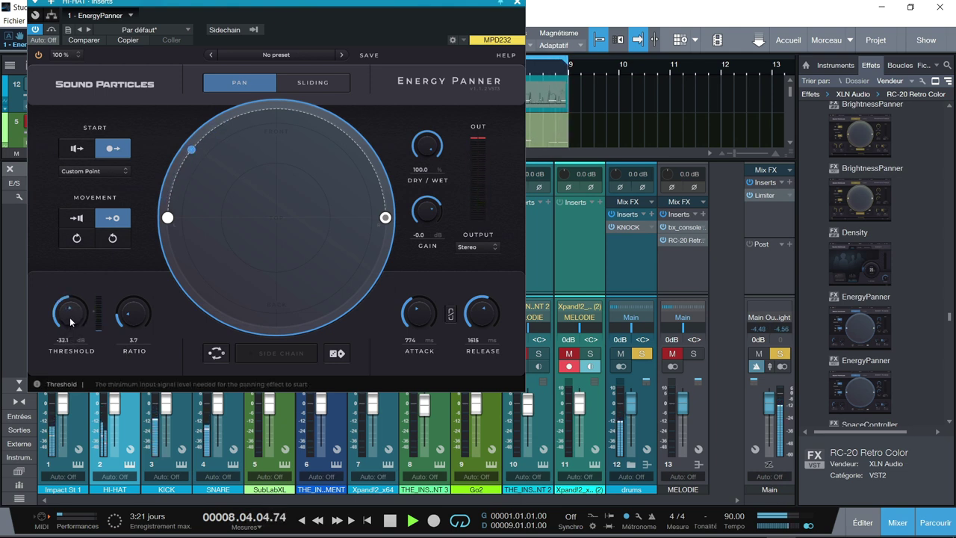
{"action": "left_click_drag", "start_coordinate": [138, 323], "coordinate": [137, 325]}
{"action": "left_click_drag", "start_coordinate": [419, 313], "coordinate": [447, 378]}
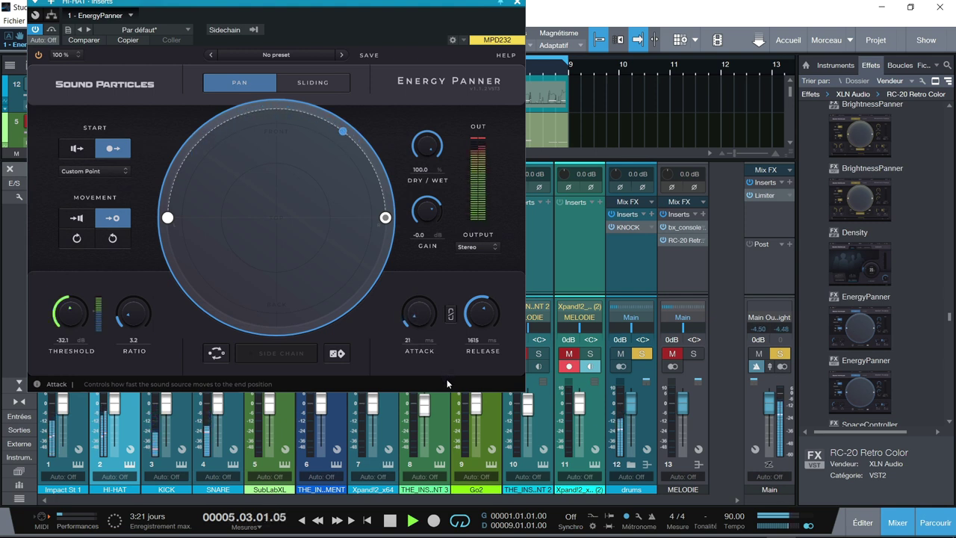
{"action": "scroll", "coordinate": [431, 218], "scroll_direction": "down", "scroll_amount": 1}
{"action": "scroll", "coordinate": [431, 218], "scroll_direction": "down", "scroll_amount": 5}
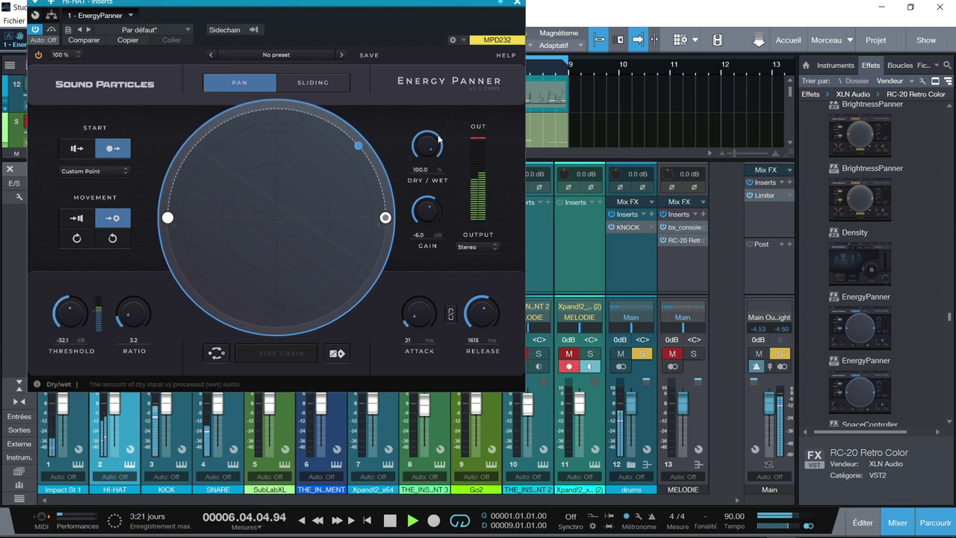
Step: Try the Stereo (XY), Stereo (MS) and Stereo (Blumlein) outputs, and lower dry/wet to 48 % before resetting it to 100 %
{"action": "left_click", "coordinate": [481, 245]}
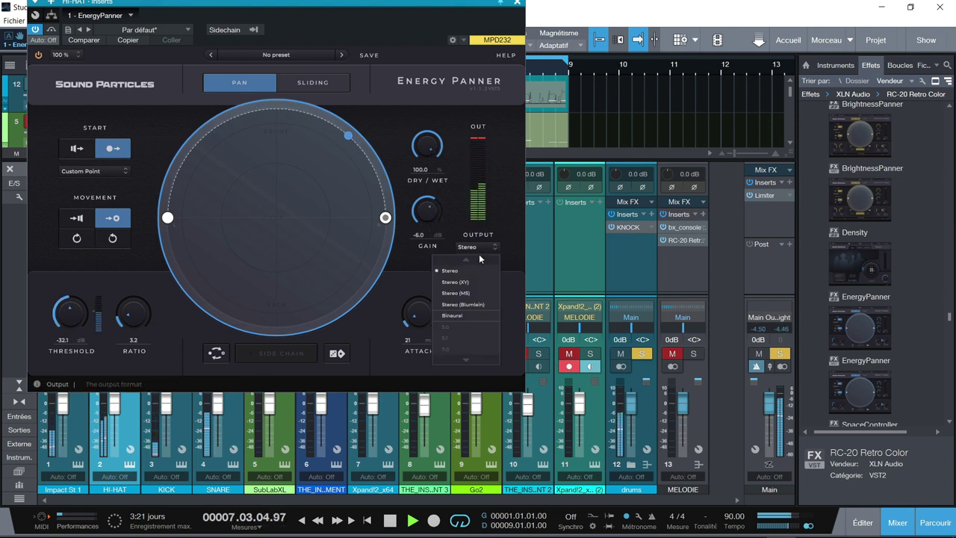
{"action": "left_click", "coordinate": [463, 281]}
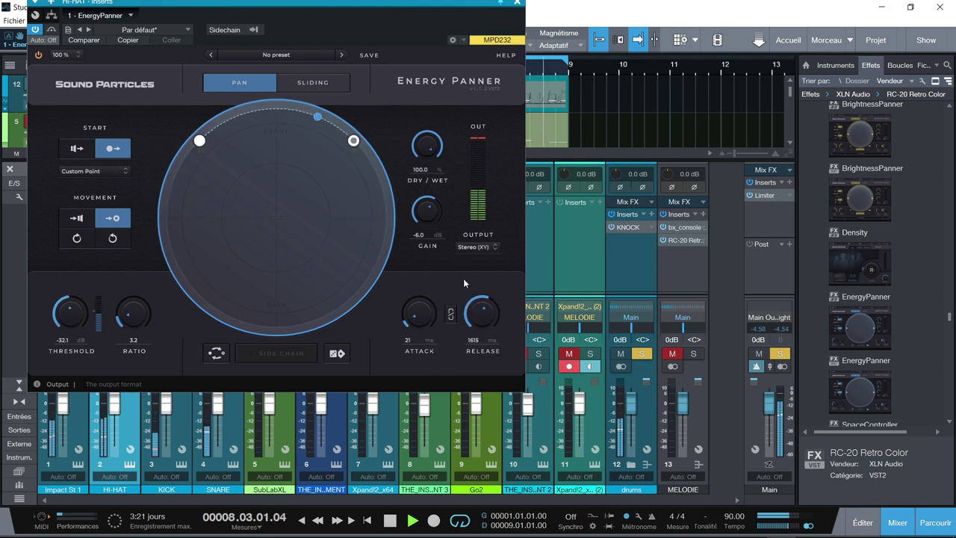
{"action": "left_click", "coordinate": [476, 246]}
{"action": "left_click", "coordinate": [469, 293]}
{"action": "left_click", "coordinate": [477, 246]}
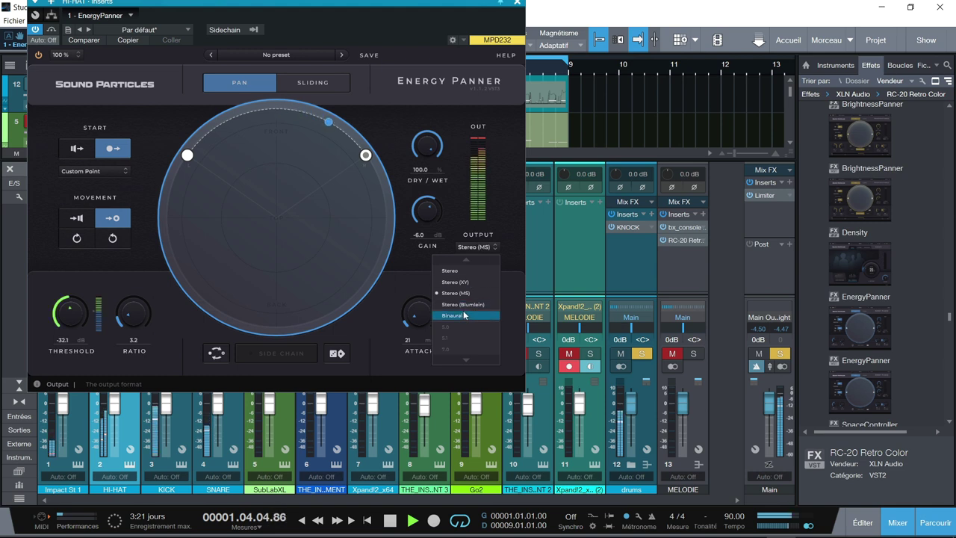
{"action": "left_click", "coordinate": [463, 304]}
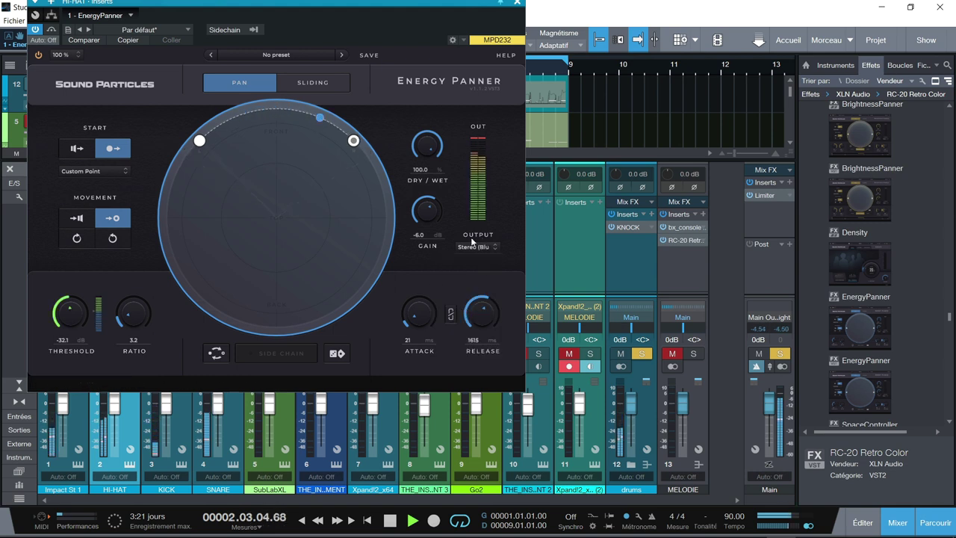
{"action": "left_click_drag", "start_coordinate": [422, 154], "coordinate": [428, 215]}
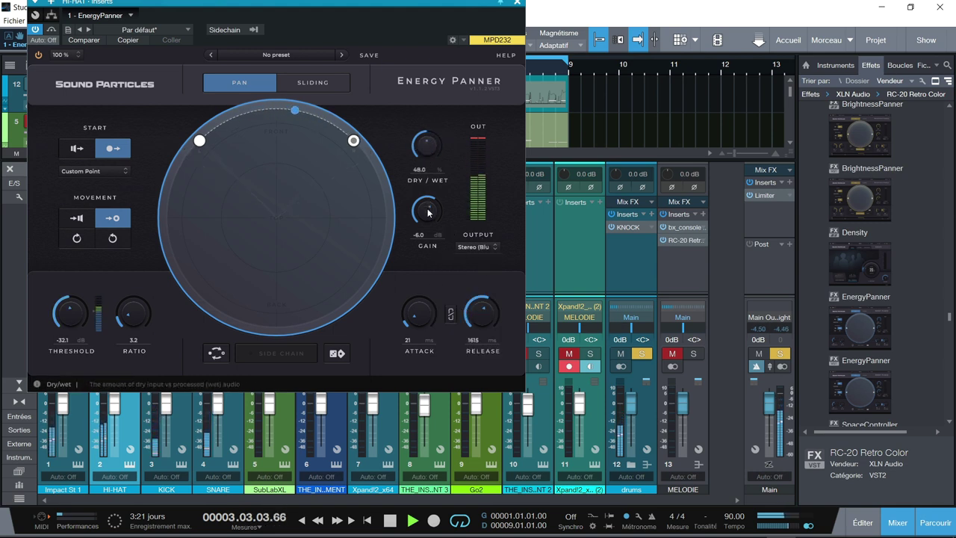
{"action": "double_click", "coordinate": [425, 152]}
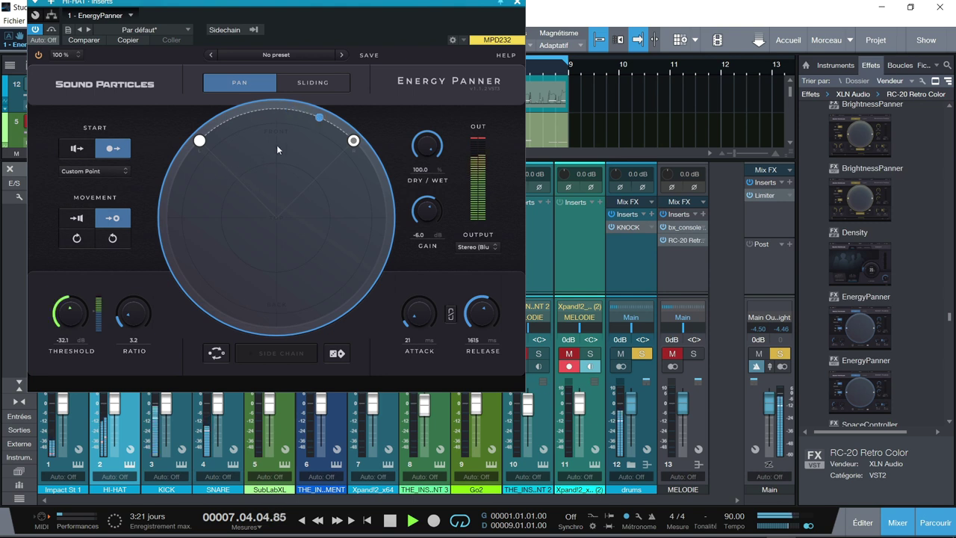
Step: Audition the Dizzyness, Double Trouble and Extract Events from Audio presets on the hi-hat
{"action": "left_click", "coordinate": [342, 56]}
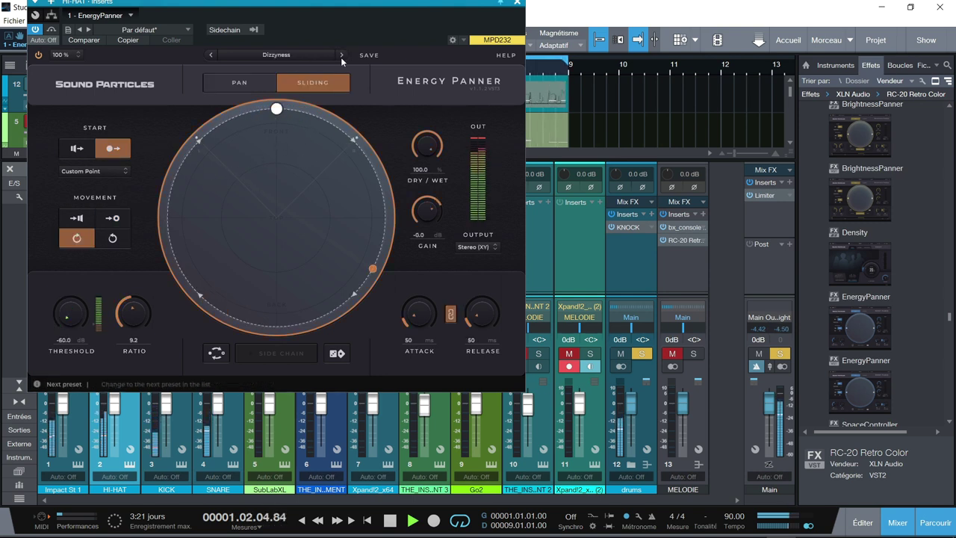
{"action": "left_click", "coordinate": [341, 55]}
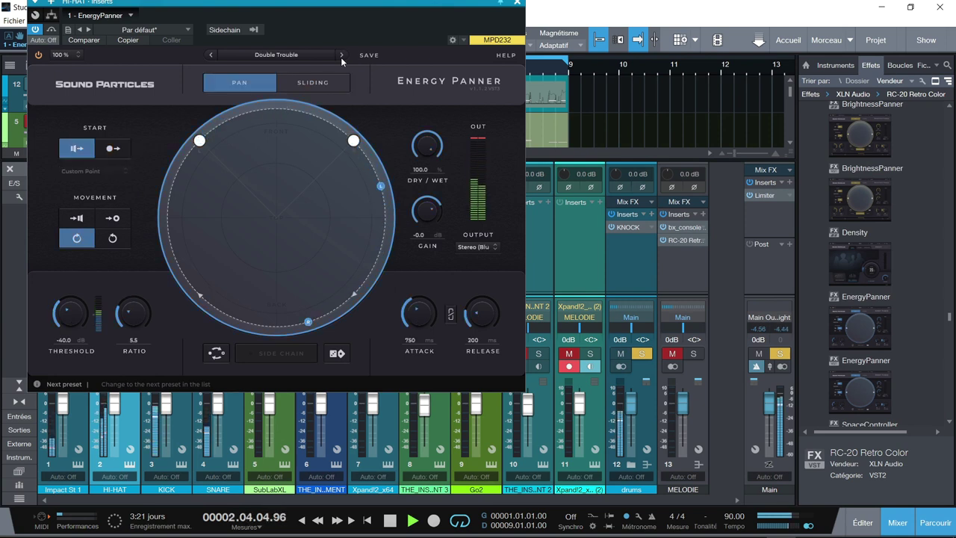
{"action": "left_click", "coordinate": [341, 56]}
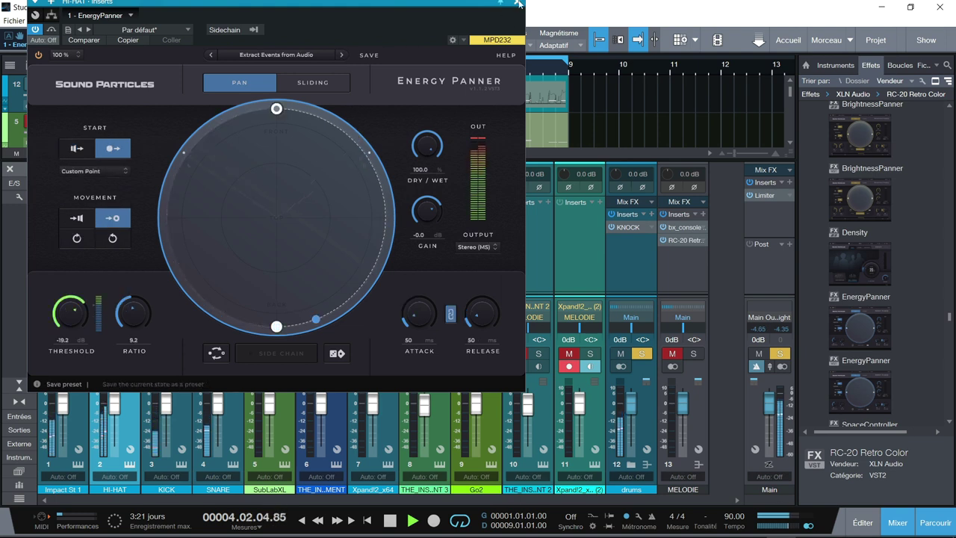
Step: Load the abc du beatmaking preset, listen to it on the hi-hat, and close the Energy Panner window
{"action": "left_click", "coordinate": [299, 55]}
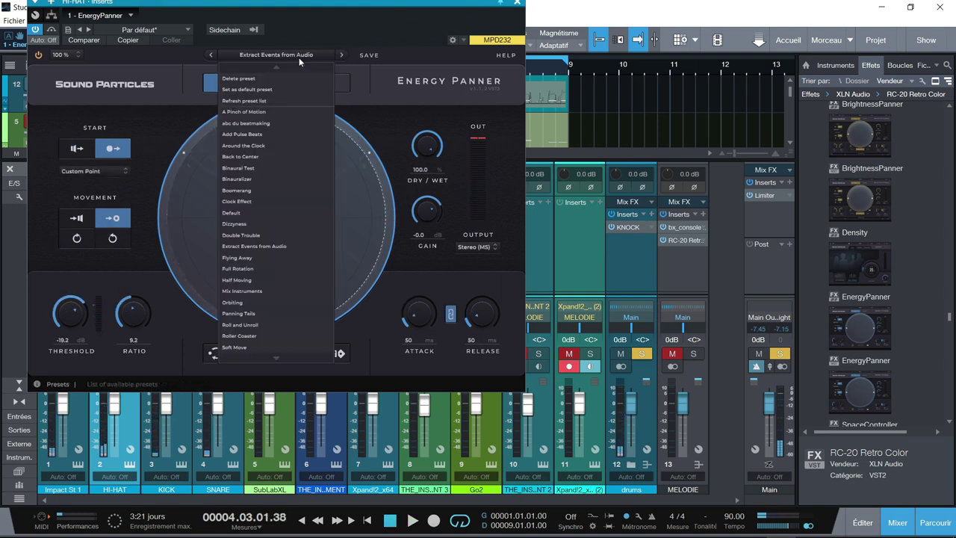
{"action": "left_click", "coordinate": [276, 125]}
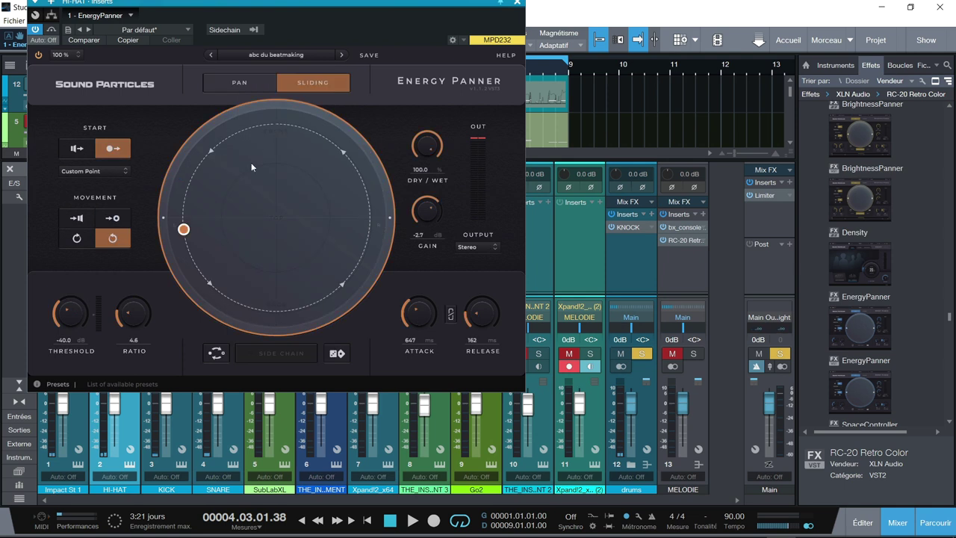
{"action": "key", "text": "space"}
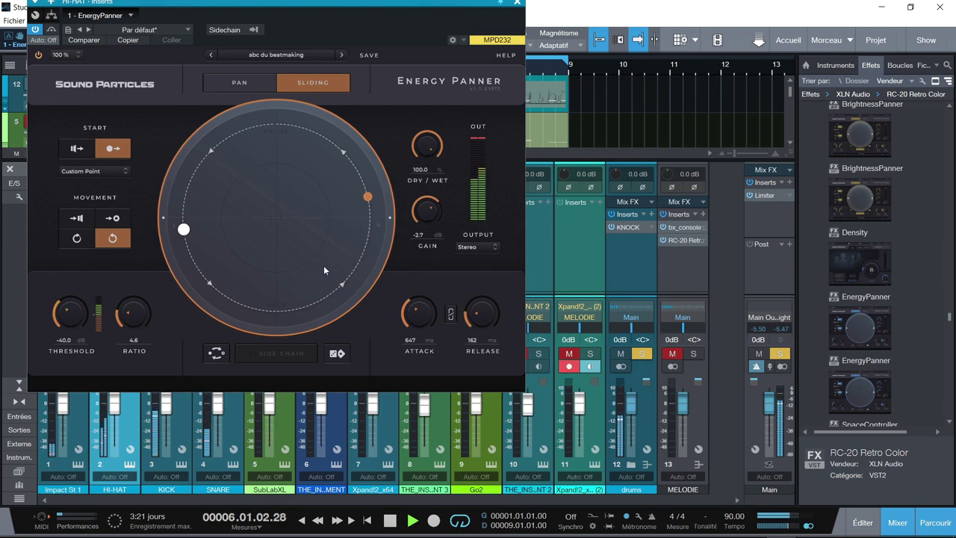
{"action": "key", "text": "space"}
{"action": "left_click", "coordinate": [518, 4]}
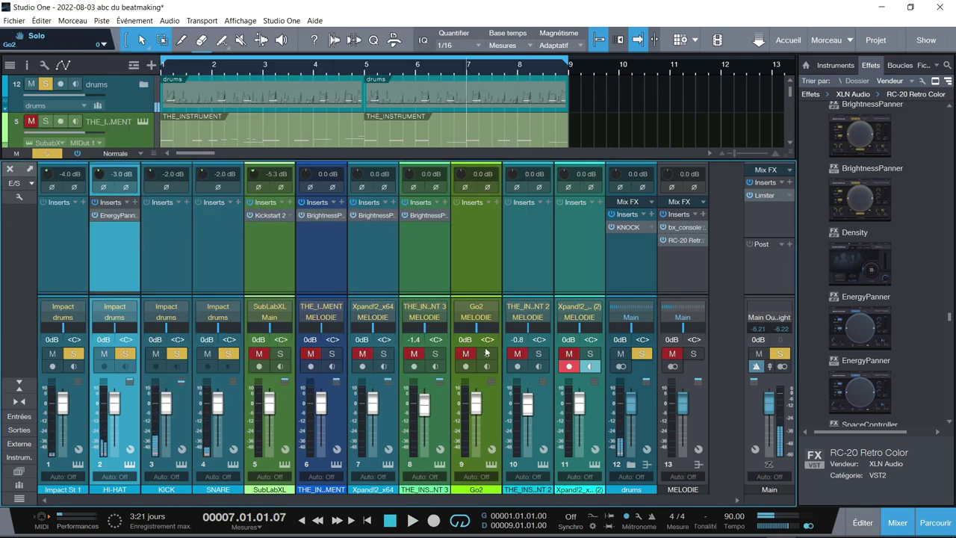
Step: Solo the MELODIE bus, unsolo and mute the drums bus, and start playback
{"action": "left_click", "coordinate": [693, 355]}
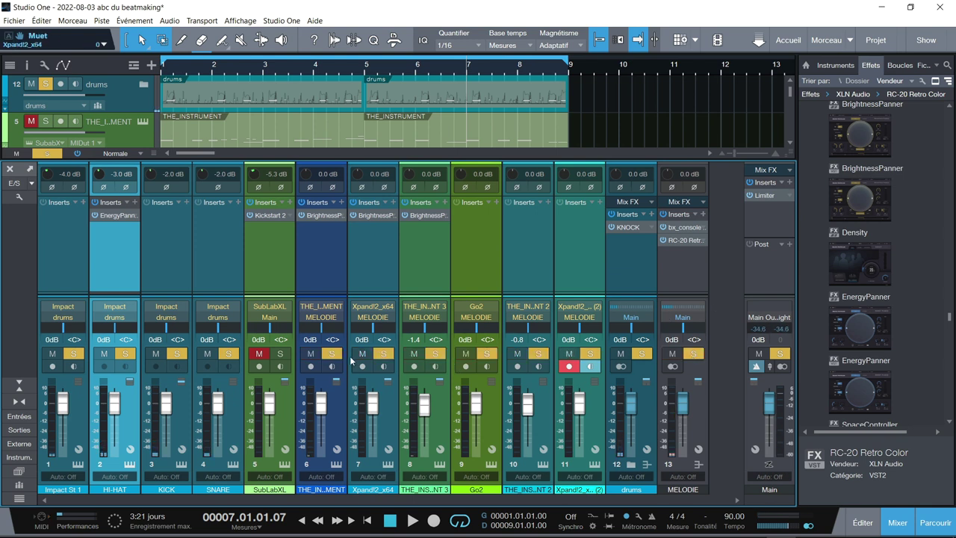
{"action": "left_click", "coordinate": [641, 354]}
{"action": "left_click", "coordinate": [620, 354]}
{"action": "key", "text": "space"}
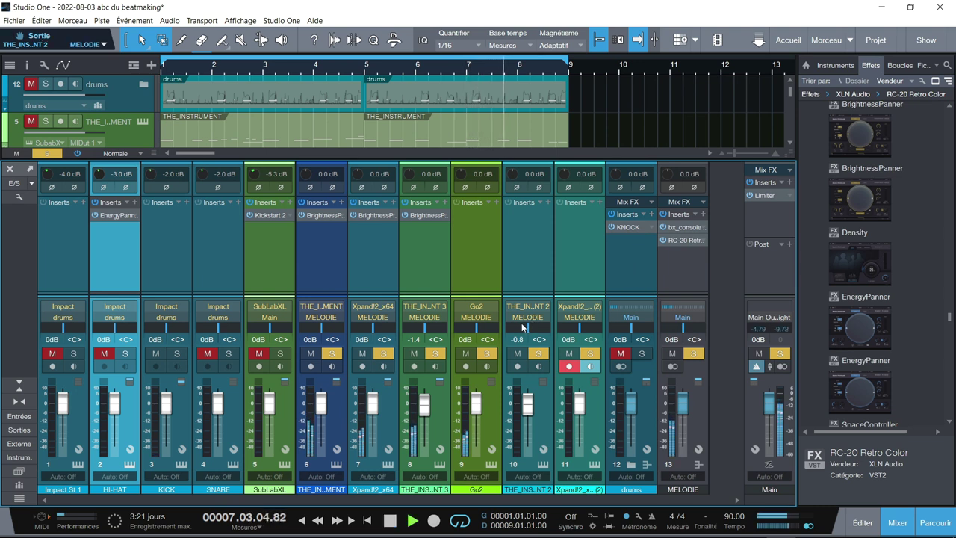
Step: Remove the solo from mixer channels 7 to 11 so that only channel 6 of the melody plays
{"action": "left_click", "coordinate": [383, 353]}
{"action": "left_click", "coordinate": [435, 353]}
{"action": "left_click", "coordinate": [486, 353]}
{"action": "left_click", "coordinate": [538, 354]}
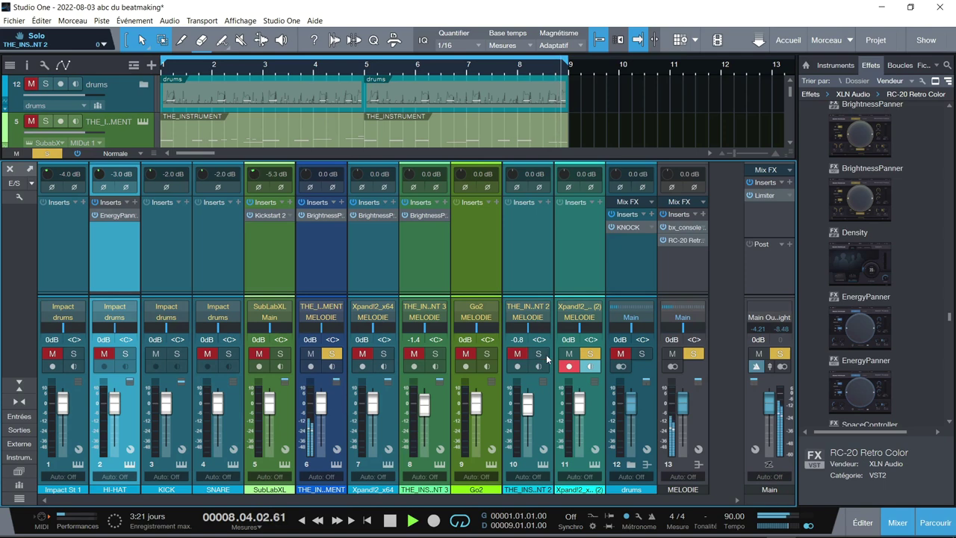
{"action": "left_click", "coordinate": [590, 354]}
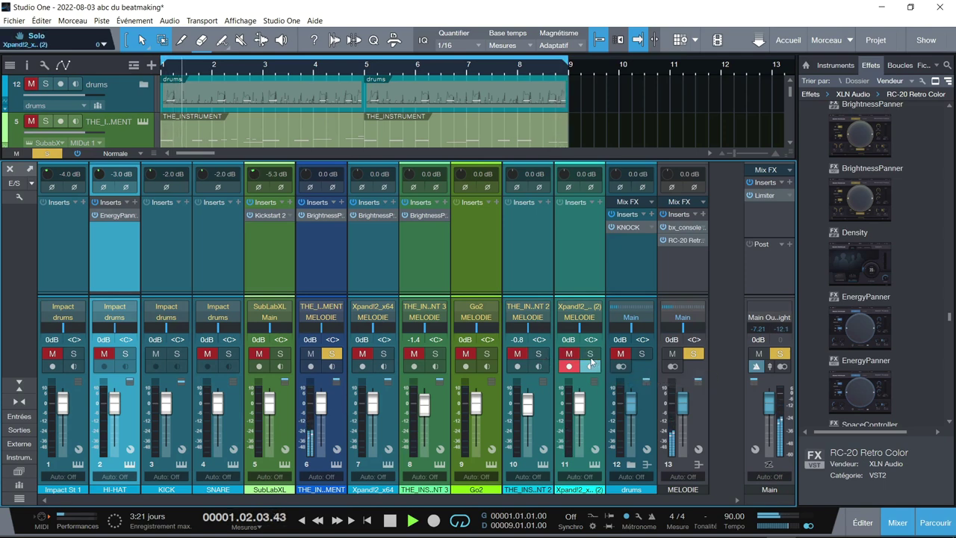
Step: Open Brightness Panner on channel 6 and set low to C1, high to C#5, attack to 410 ms and release to 1776 ms
{"action": "left_click", "coordinate": [324, 216]}
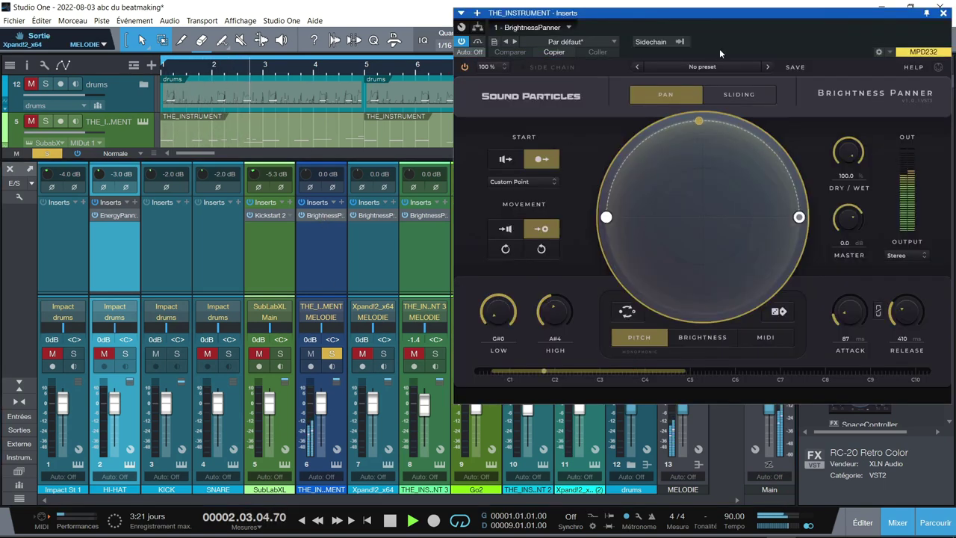
{"action": "left_click_drag", "start_coordinate": [767, 12], "coordinate": [396, 63]}
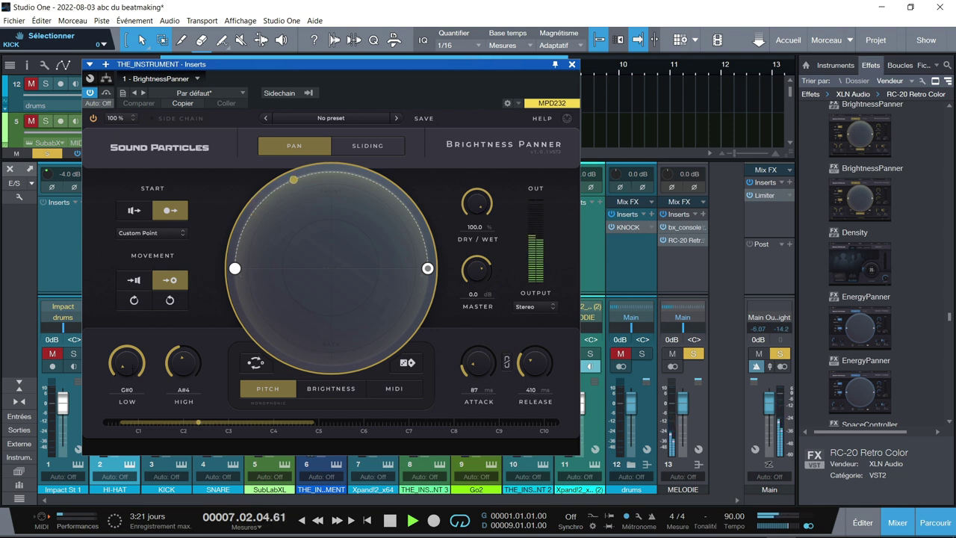
{"action": "mouse_move", "coordinate": [124, 358]}
{"action": "left_mouse_down"}
{"action": "mouse_move", "coordinate": [123, 350]}
{"action": "mouse_move", "coordinate": [127, 371]}
{"action": "mouse_move", "coordinate": [126, 363]}
{"action": "mouse_move", "coordinate": [183, 377]}
{"action": "mouse_move", "coordinate": [183, 386]}
{"action": "mouse_move", "coordinate": [183, 364]}
{"action": "left_mouse_up"}
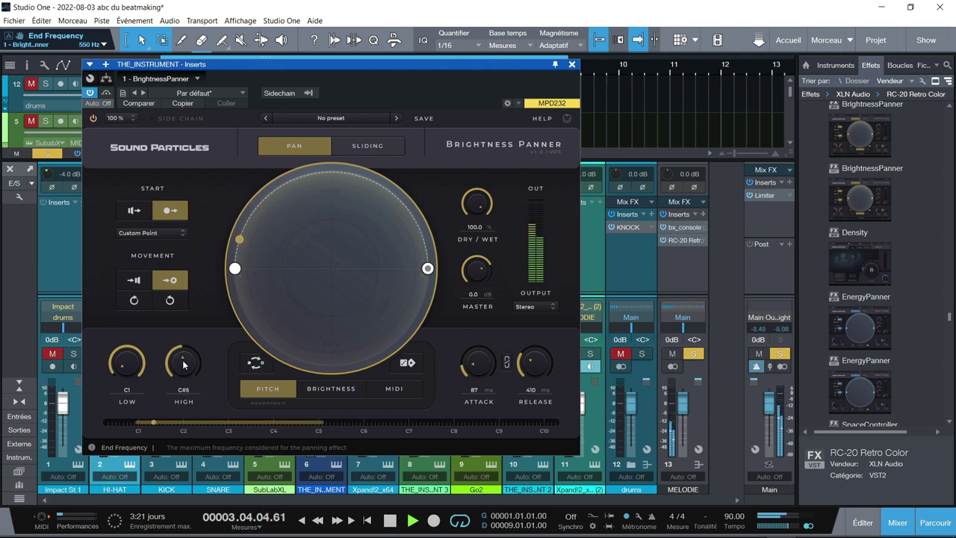
{"action": "left_click_drag", "start_coordinate": [475, 367], "coordinate": [478, 323]}
{"action": "left_click_drag", "start_coordinate": [531, 363], "coordinate": [528, 321]}
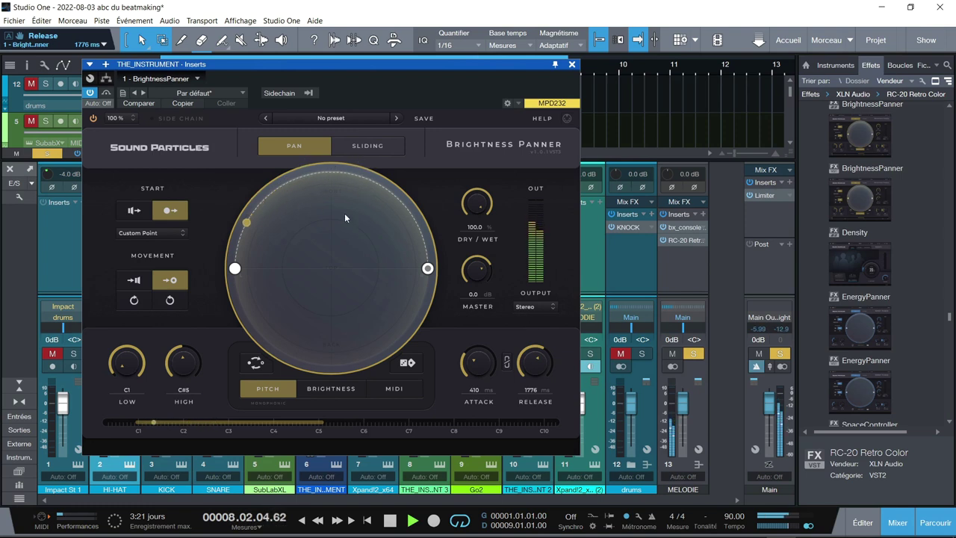
Step: Set the release to 115 ms and the attack to 63 ms, and look through the preset list without choosing one
{"action": "left_click_drag", "start_coordinate": [535, 363], "coordinate": [536, 413]}
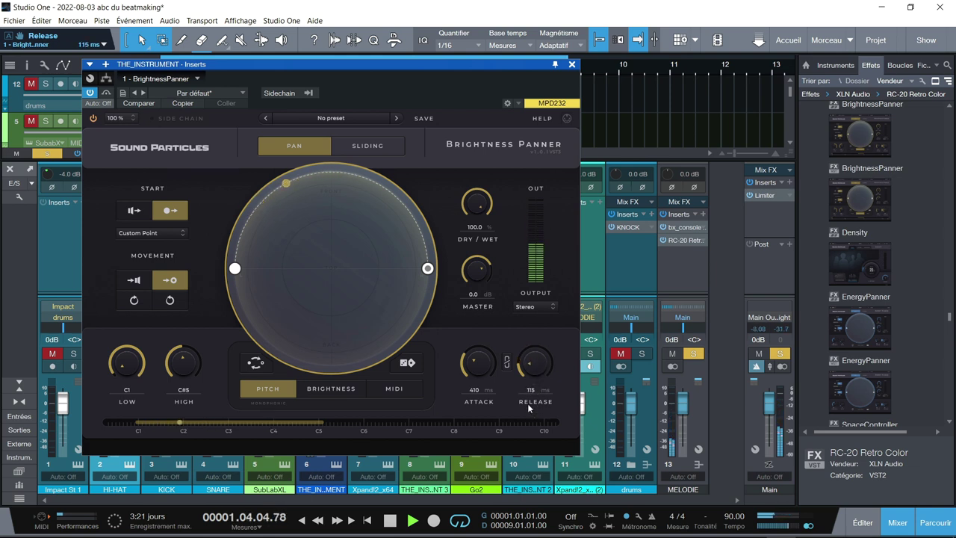
{"action": "left_click_drag", "start_coordinate": [479, 363], "coordinate": [485, 388]}
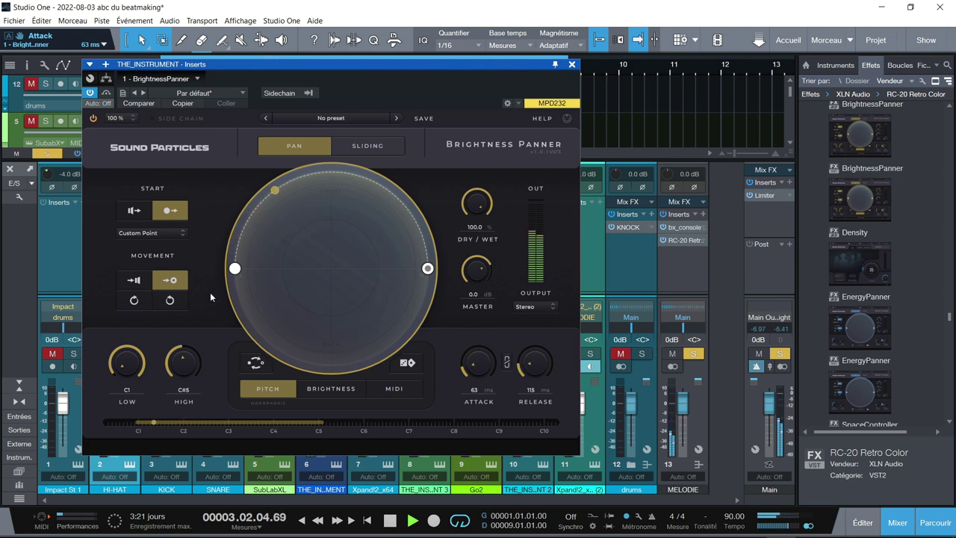
{"action": "left_click", "coordinate": [353, 114]}
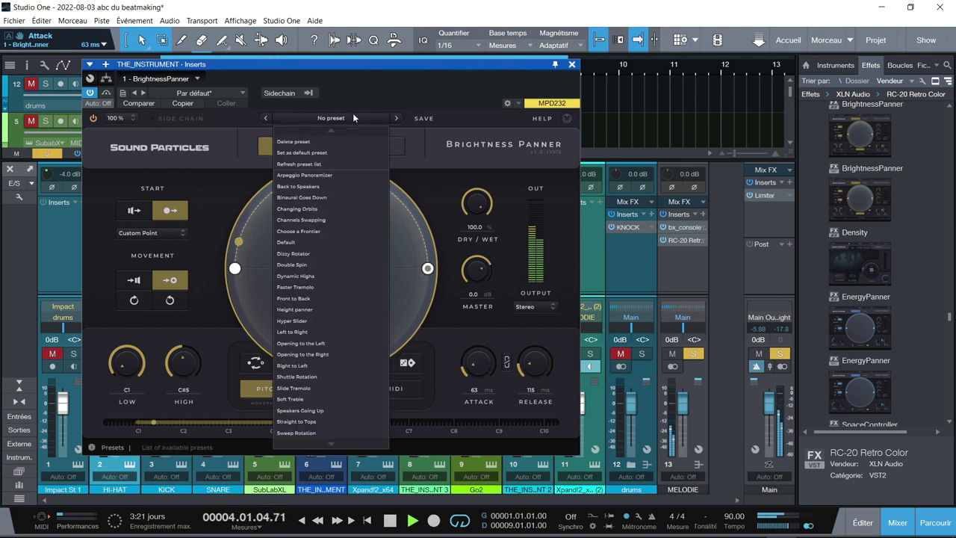
{"action": "mouse_move", "coordinate": [330, 445]}
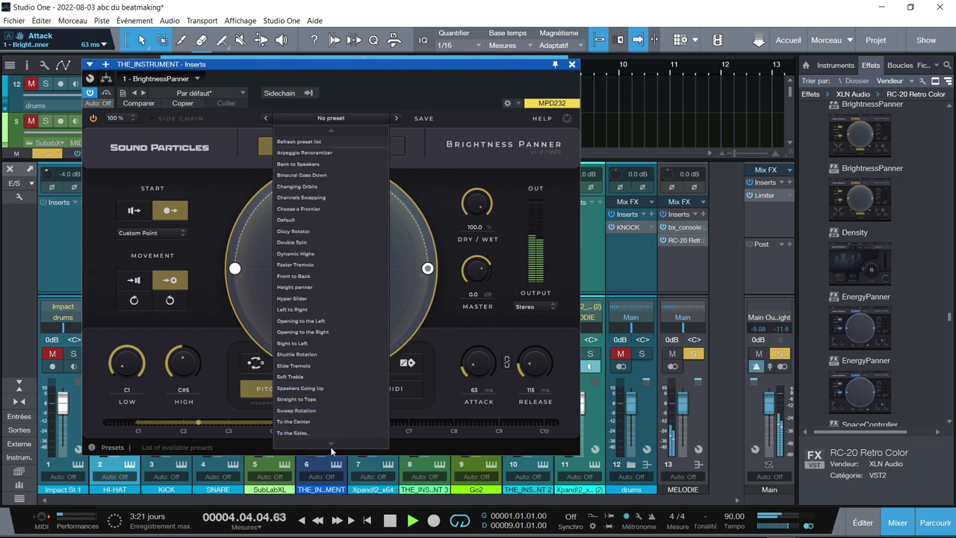
{"action": "left_click", "coordinate": [471, 131]}
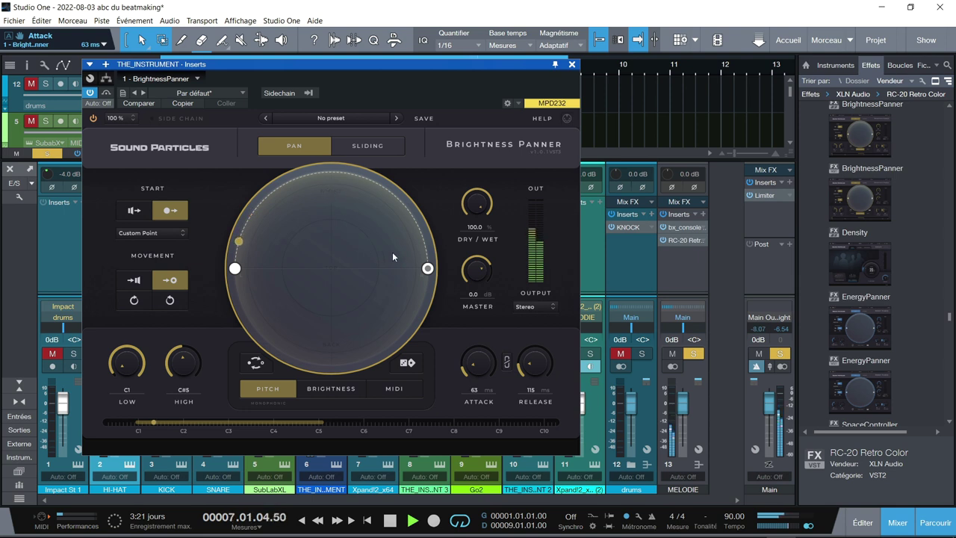
Step: Switch the analysis to Brightness with low 148 Hz, high 1272 Hz, attack 30 ms and release 500 ms, and move the plugin window aside
{"action": "left_click", "coordinate": [345, 389]}
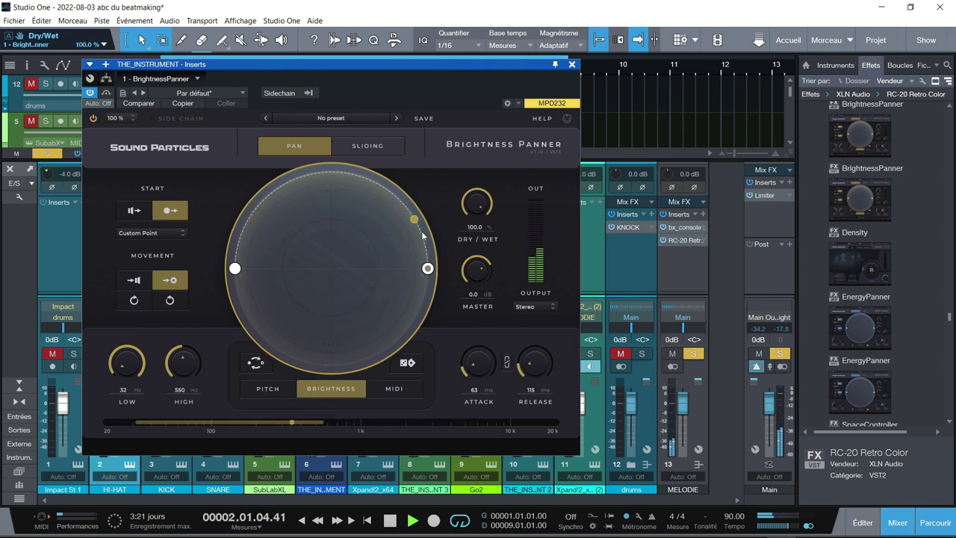
{"action": "left_click_drag", "start_coordinate": [144, 376], "coordinate": [172, 358]}
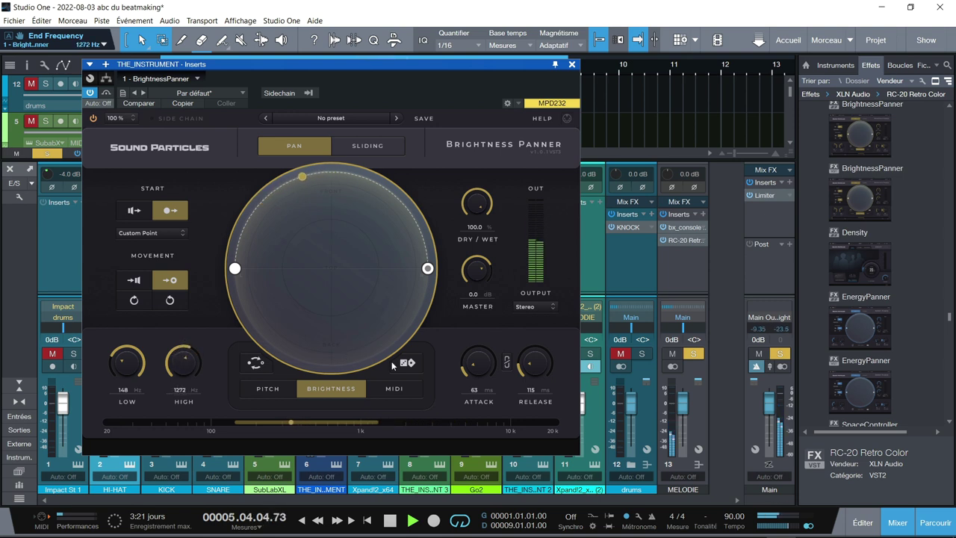
{"action": "left_click_drag", "start_coordinate": [478, 361], "coordinate": [475, 314]}
{"action": "left_click_drag", "start_coordinate": [547, 368], "coordinate": [538, 303]}
{"action": "left_click_drag", "start_coordinate": [478, 362], "coordinate": [482, 410]}
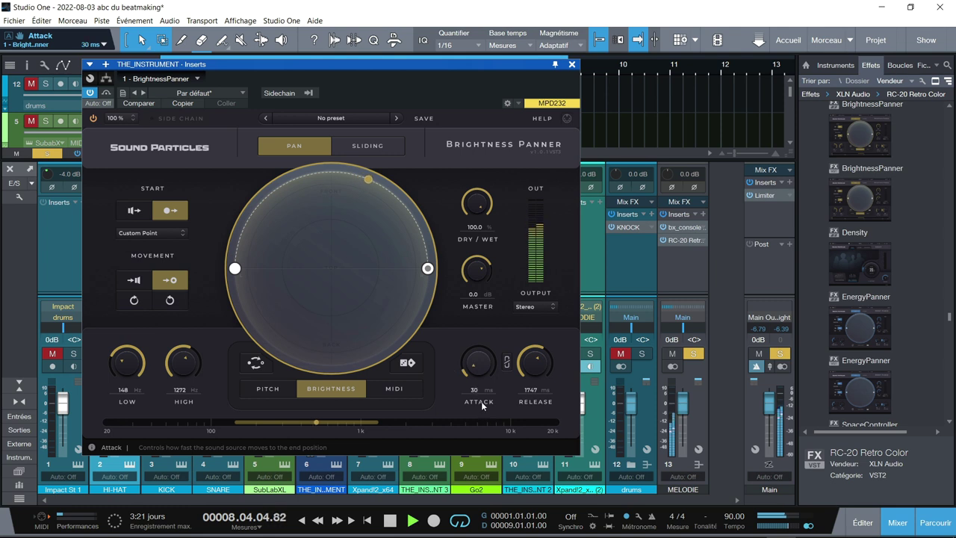
{"action": "left_click_drag", "start_coordinate": [535, 366], "coordinate": [532, 409]}
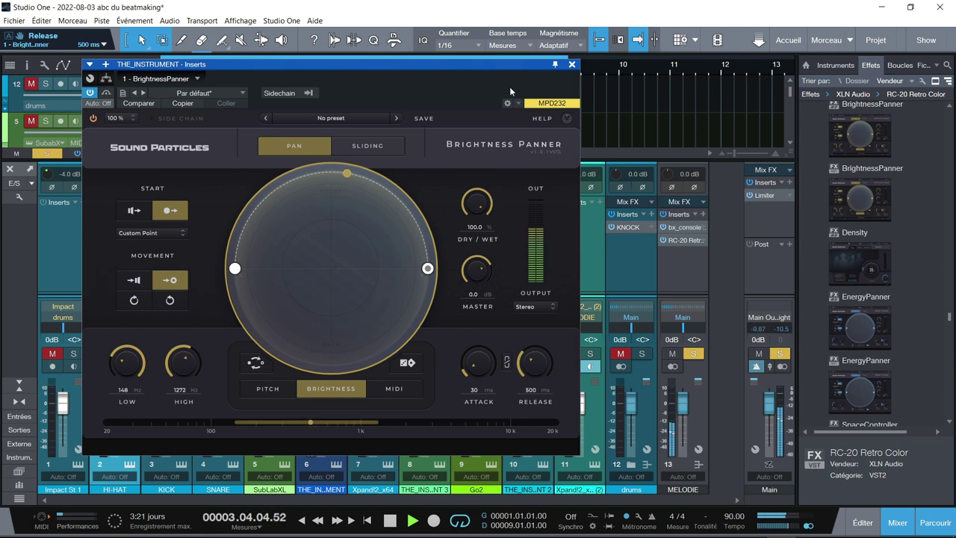
{"action": "left_click_drag", "start_coordinate": [466, 67], "coordinate": [542, 71]}
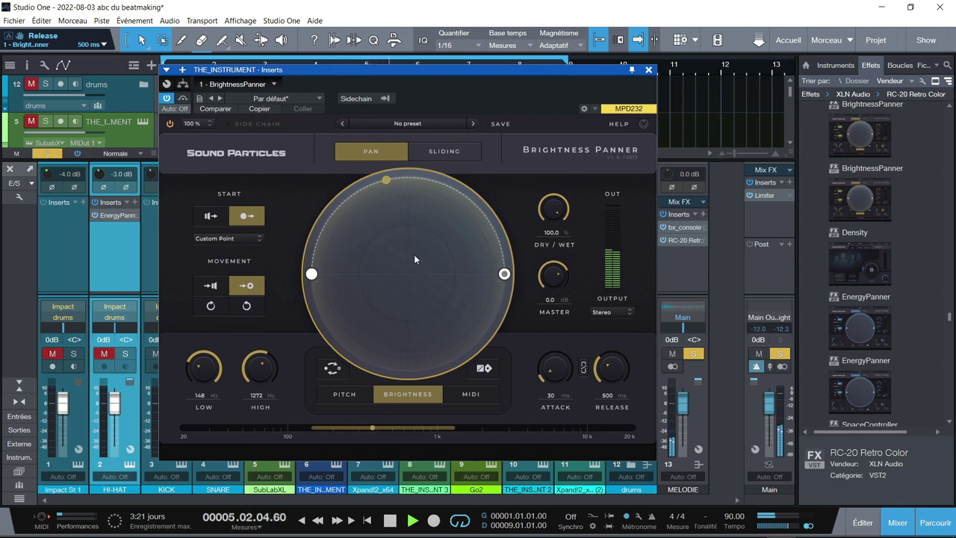
Step: Switch the analysis to Pitch with low D#0 and high E5, then change it to MIDI and decline visiting the website
{"action": "left_click", "coordinate": [337, 395]}
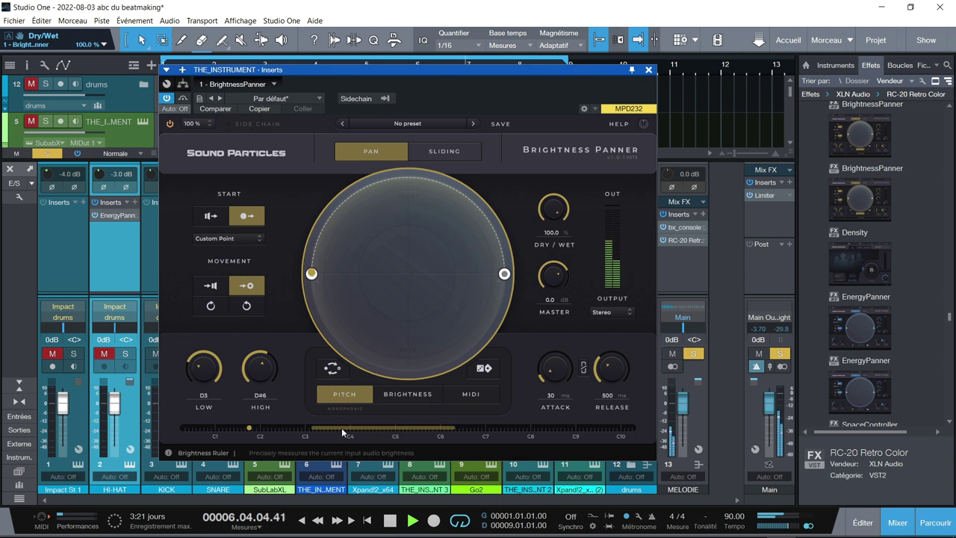
{"action": "scroll", "coordinate": [204, 375], "scroll_direction": "down", "scroll_amount": 1}
{"action": "left_click_drag", "start_coordinate": [204, 374], "coordinate": [198, 399]}
{"action": "mouse_move", "coordinate": [260, 368]}
{"action": "left_mouse_down"}
{"action": "mouse_move", "coordinate": [262, 390]}
{"action": "mouse_move", "coordinate": [260, 379]}
{"action": "left_mouse_up"}
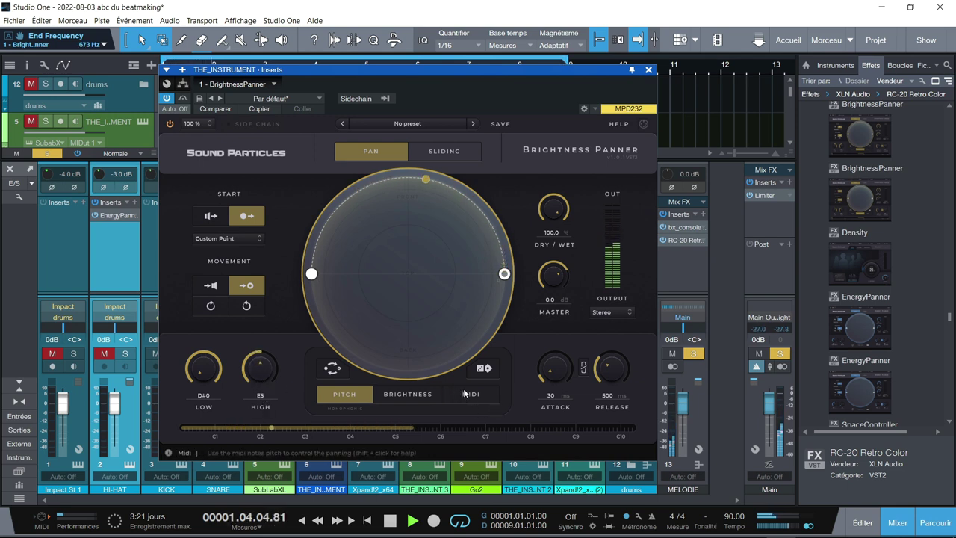
{"action": "left_click", "coordinate": [463, 393]}
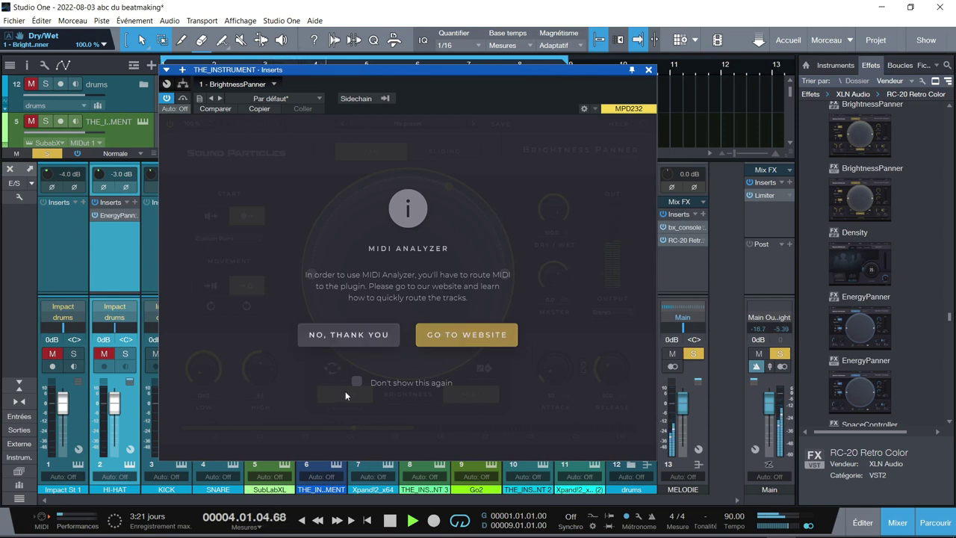
{"action": "left_click", "coordinate": [366, 338]}
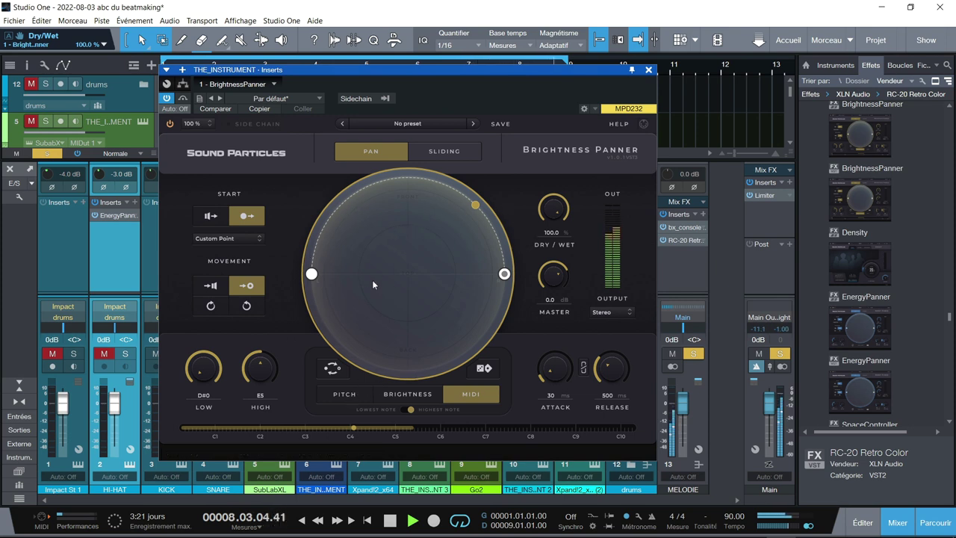
Step: Load the Dizzy Rotator preset and set its note to D#0 and its speed to 41.0
{"action": "left_click", "coordinate": [473, 124]}
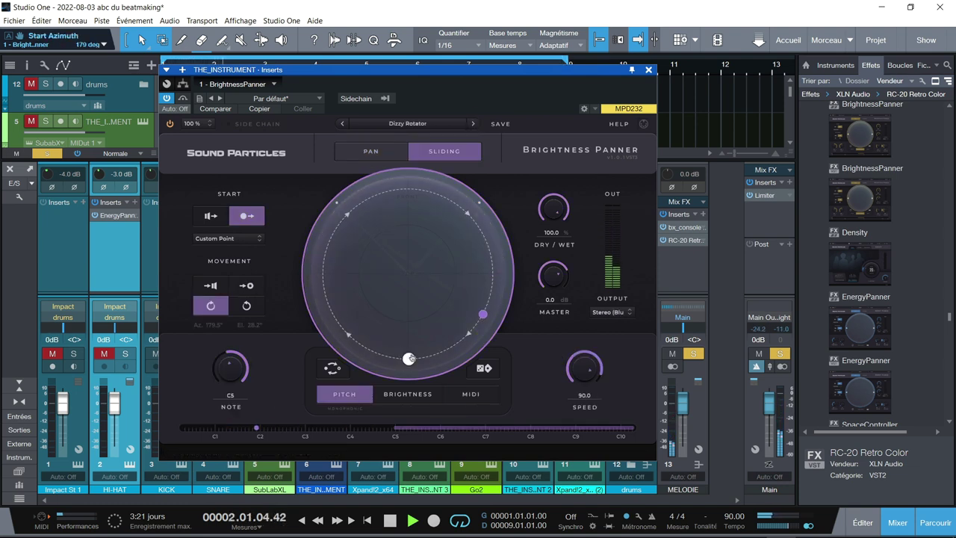
{"action": "left_click_drag", "start_coordinate": [234, 374], "coordinate": [232, 415]}
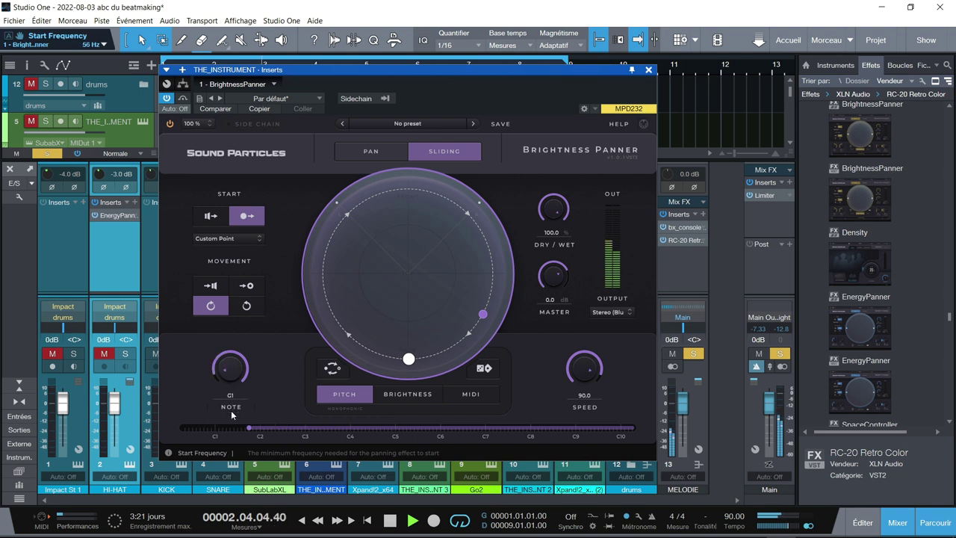
{"action": "mouse_move", "coordinate": [229, 430]}
{"action": "left_mouse_down"}
{"action": "mouse_move", "coordinate": [229, 418]}
{"action": "mouse_move", "coordinate": [230, 432]}
{"action": "left_mouse_up"}
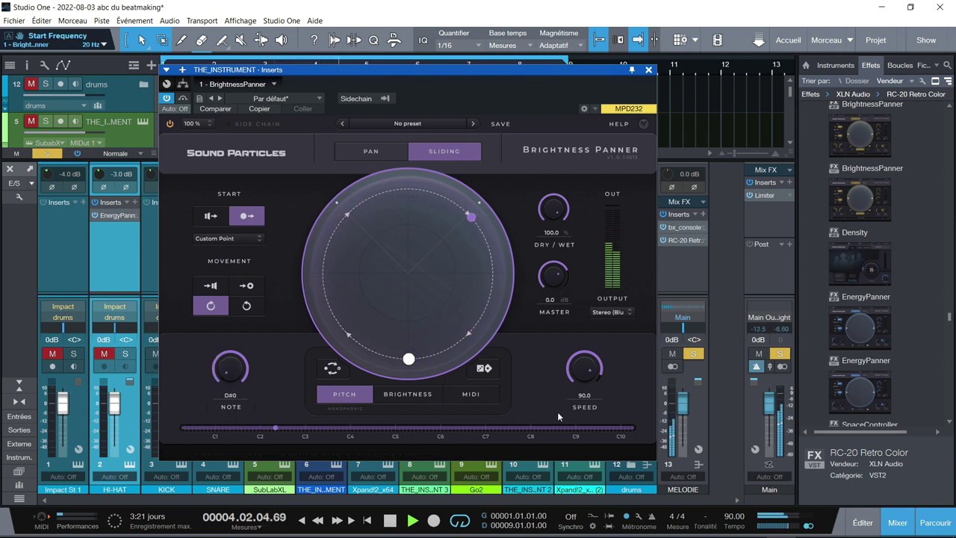
{"action": "left_click_drag", "start_coordinate": [585, 374], "coordinate": [593, 435]}
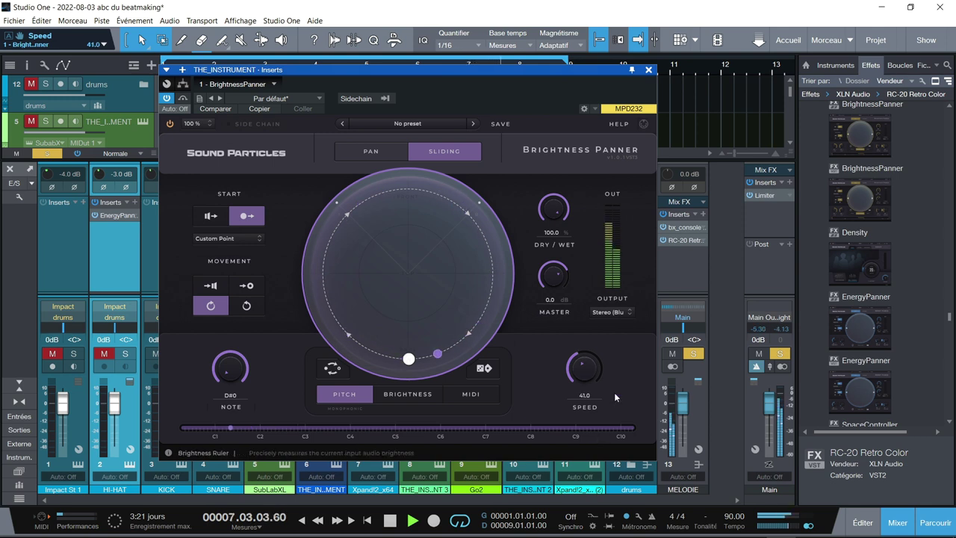
Step: Load the Double Spin preset with frequency 54 Hz, move the end point near the circle's centre, and close the plugin window
{"action": "left_click", "coordinate": [473, 124]}
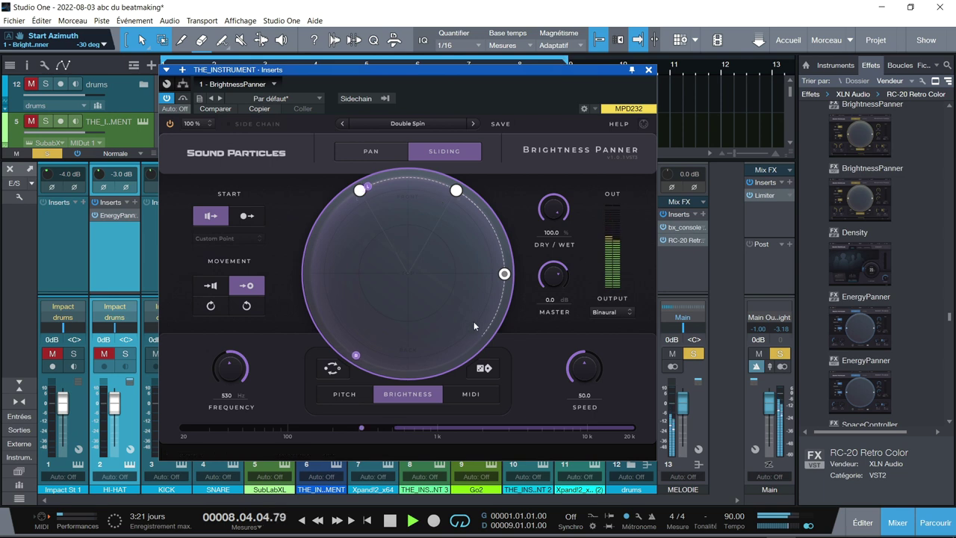
{"action": "left_click_drag", "start_coordinate": [232, 373], "coordinate": [231, 408]}
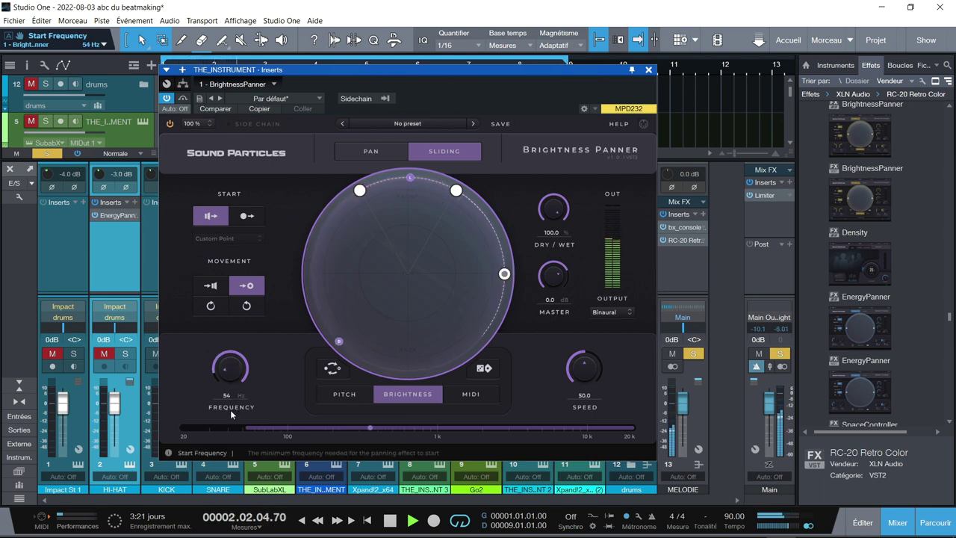
{"action": "left_click_drag", "start_coordinate": [504, 274], "coordinate": [409, 257]}
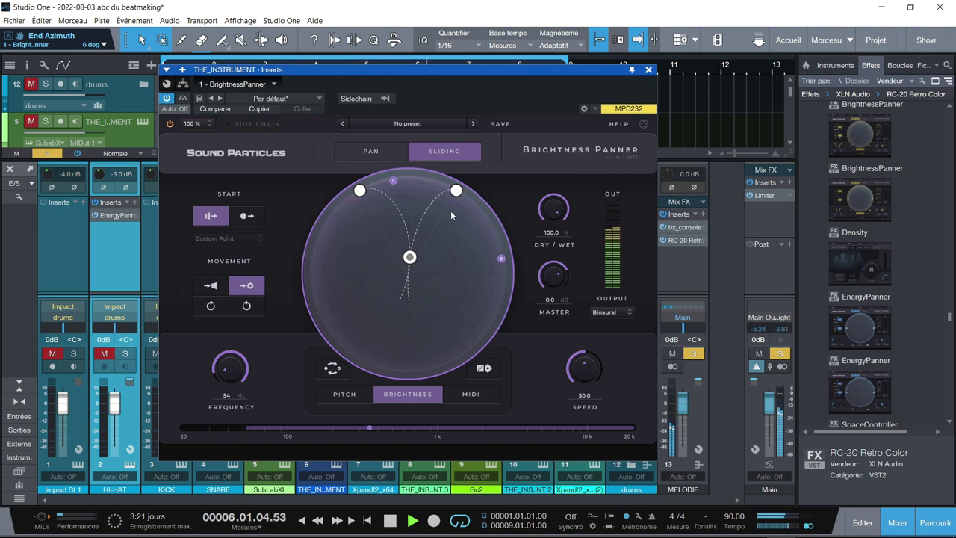
{"action": "left_click", "coordinate": [648, 69]}
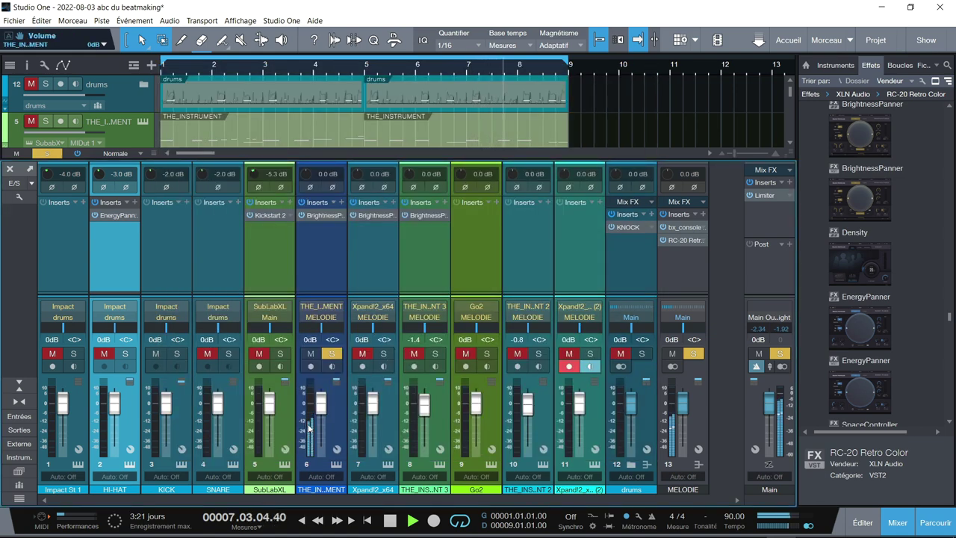
Step: Add the Xpand!2_x64 channel 7 to the solo, inspect its Brightness Panner settings, and close the plugin
{"action": "left_click", "coordinate": [383, 354]}
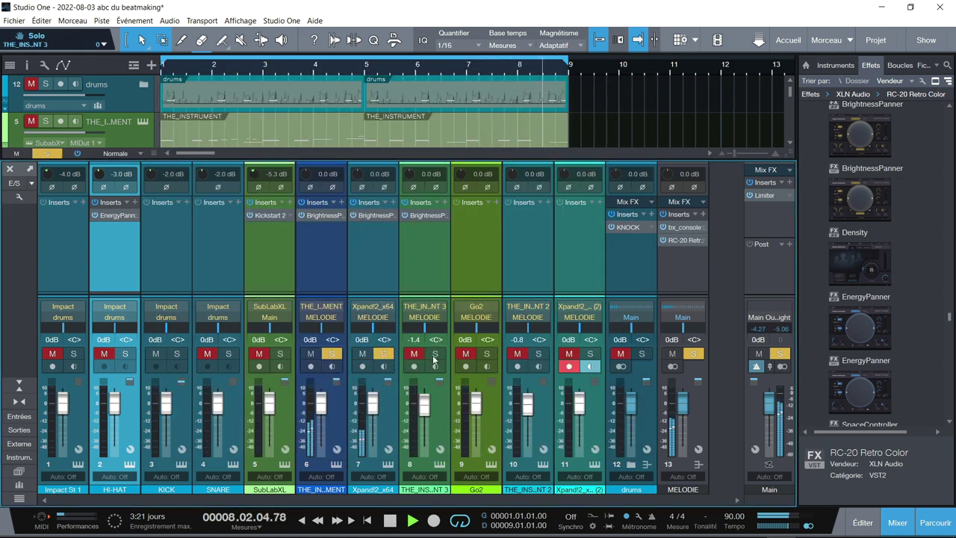
{"action": "left_click", "coordinate": [375, 216]}
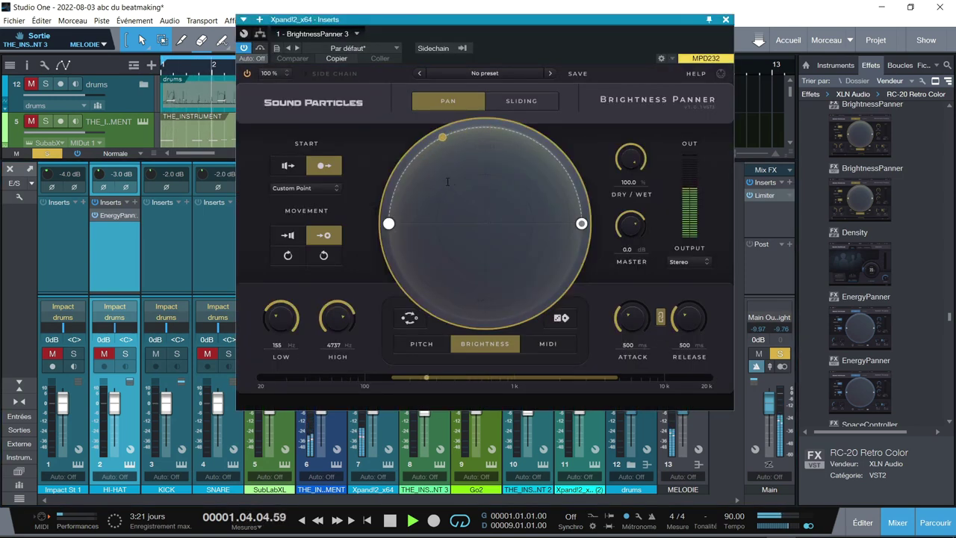
{"action": "left_click", "coordinate": [725, 20]}
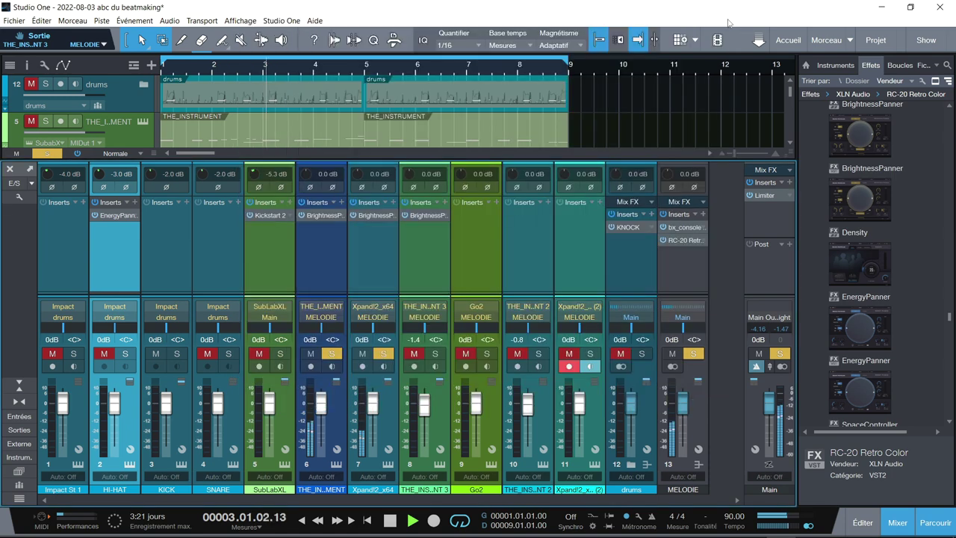
Step: Add channel 8 to the solo, inspect its Brightness Panner settings, and close the plugin
{"action": "left_click", "coordinate": [438, 356]}
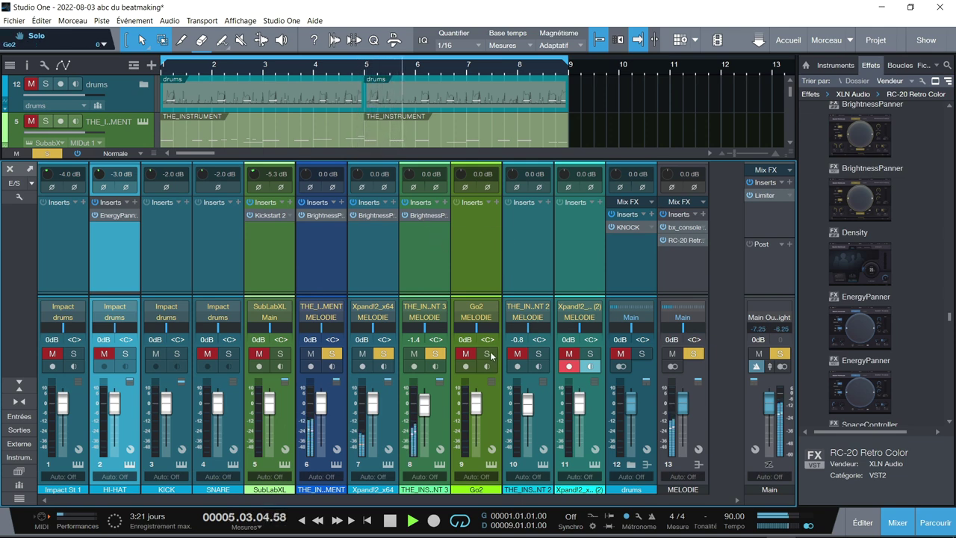
{"action": "left_click", "coordinate": [428, 216]}
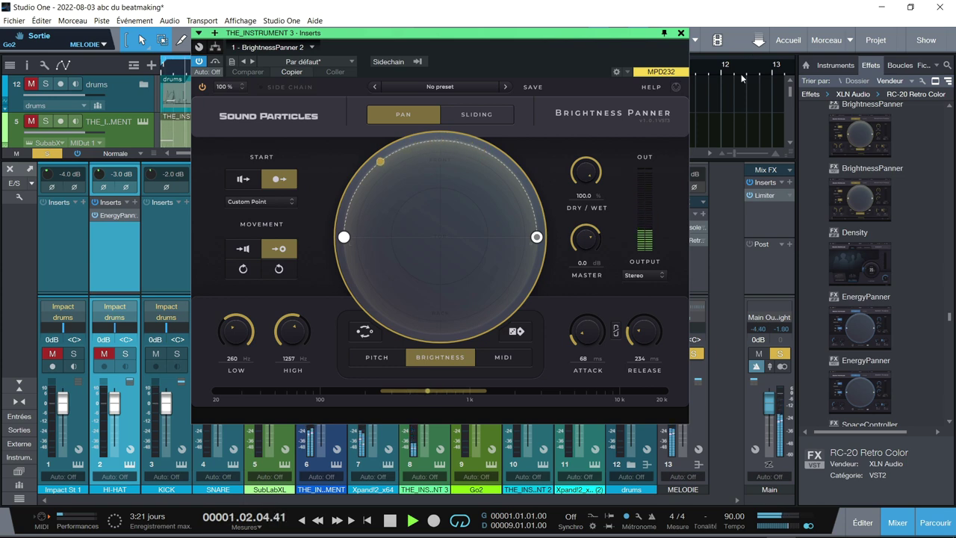
{"action": "left_click", "coordinate": [681, 34]}
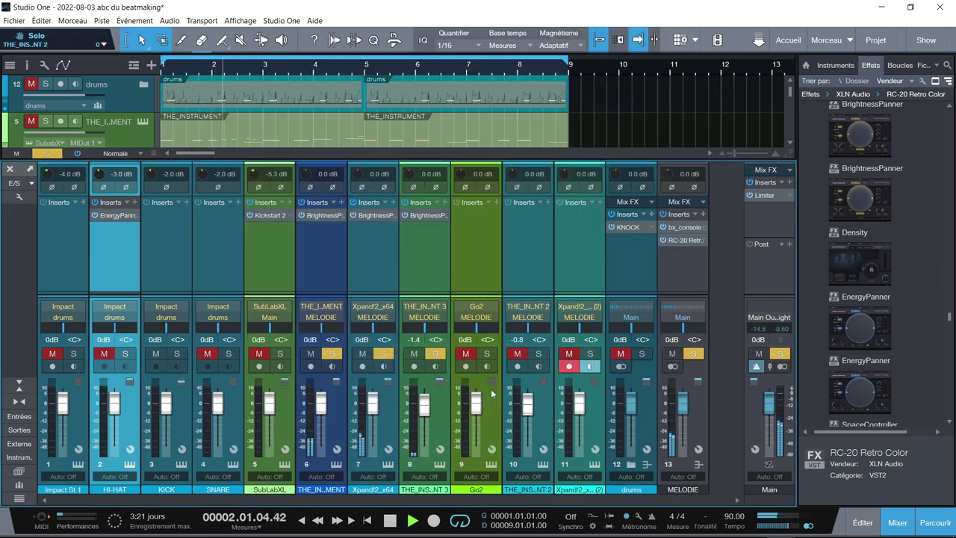
Step: Add channels 9, 10, 11 and the drums bus to the solo, then clear all solos to hear the whole beat
{"action": "left_click", "coordinate": [487, 354]}
{"action": "left_click", "coordinate": [537, 353]}
{"action": "left_click", "coordinate": [590, 354]}
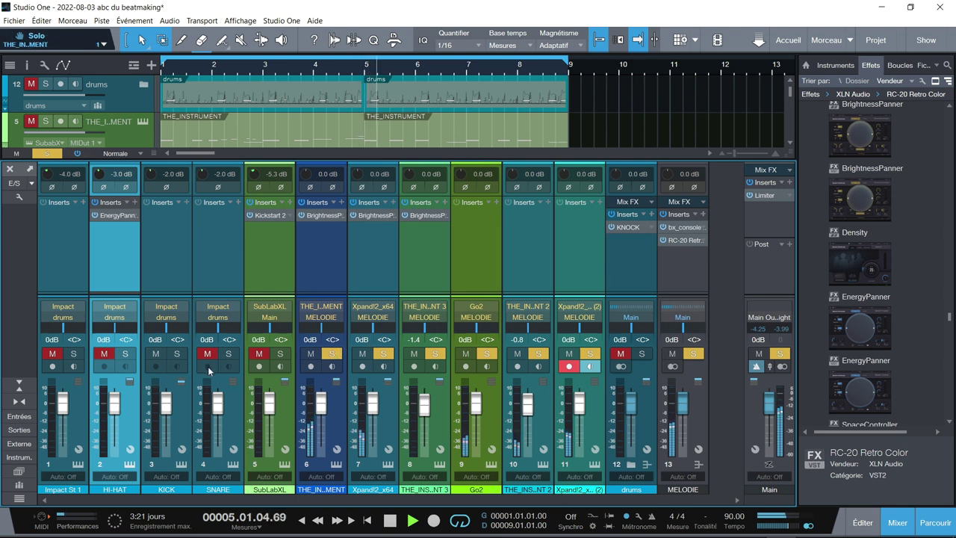
{"action": "left_click", "coordinate": [642, 357]}
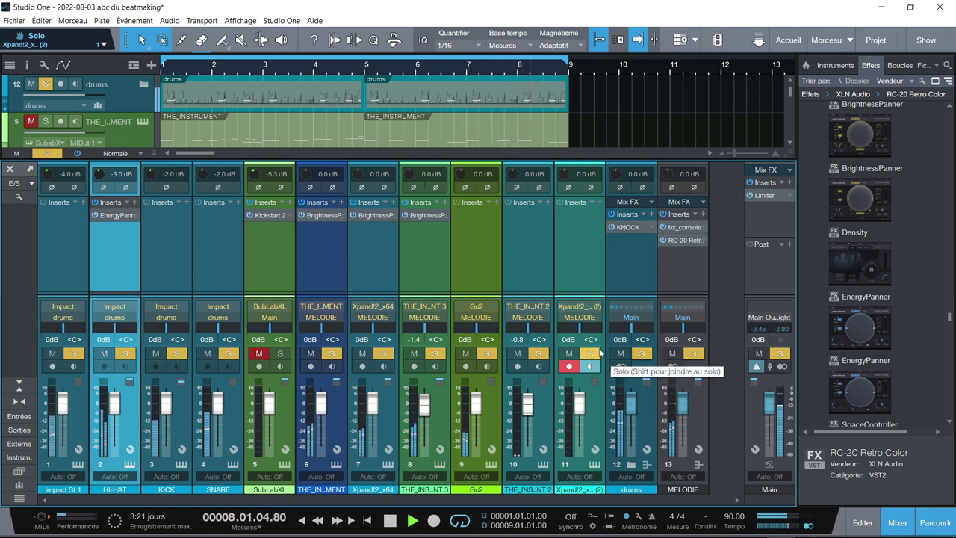
{"action": "left_click", "coordinate": [54, 155]}
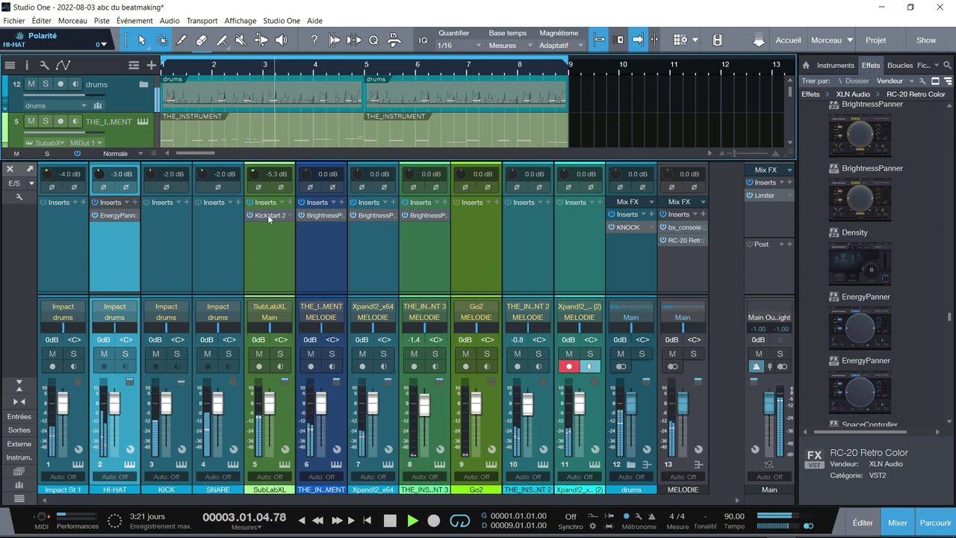
Step: Enlarge the arrangement area above the mixer and solo melody channels 6, 7 and 8
{"action": "left_click_drag", "start_coordinate": [340, 160], "coordinate": [345, 194]}
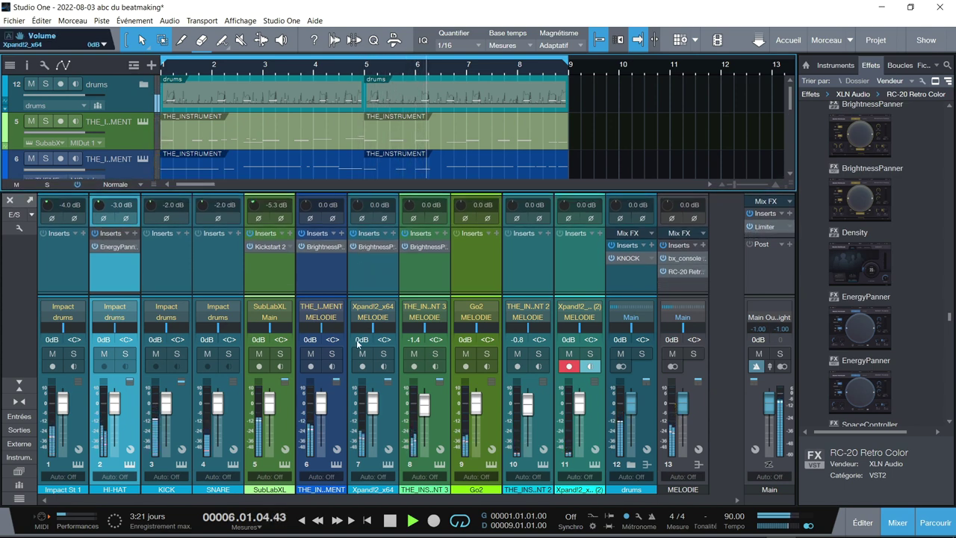
{"action": "left_click", "coordinate": [331, 354]}
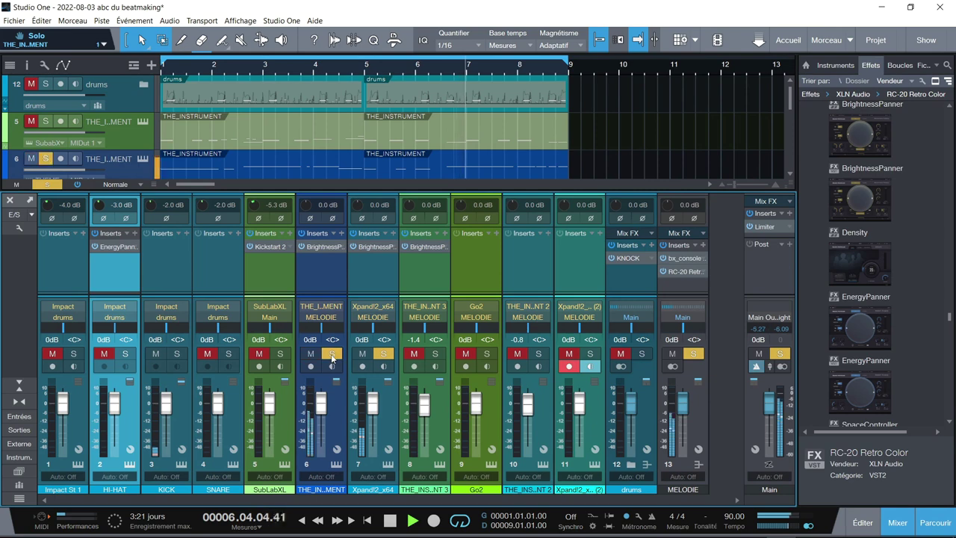
{"action": "left_click", "coordinate": [287, 359]}
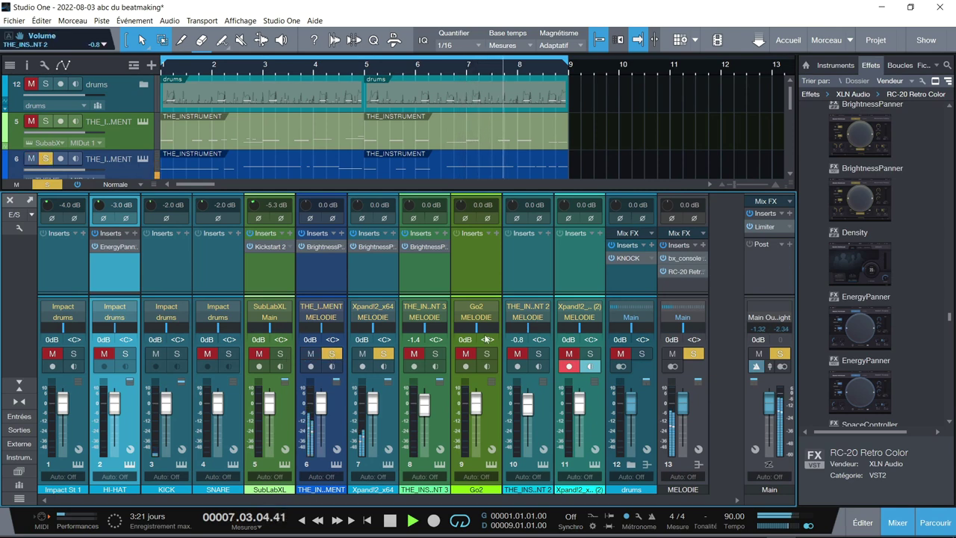
{"action": "left_click", "coordinate": [435, 354]}
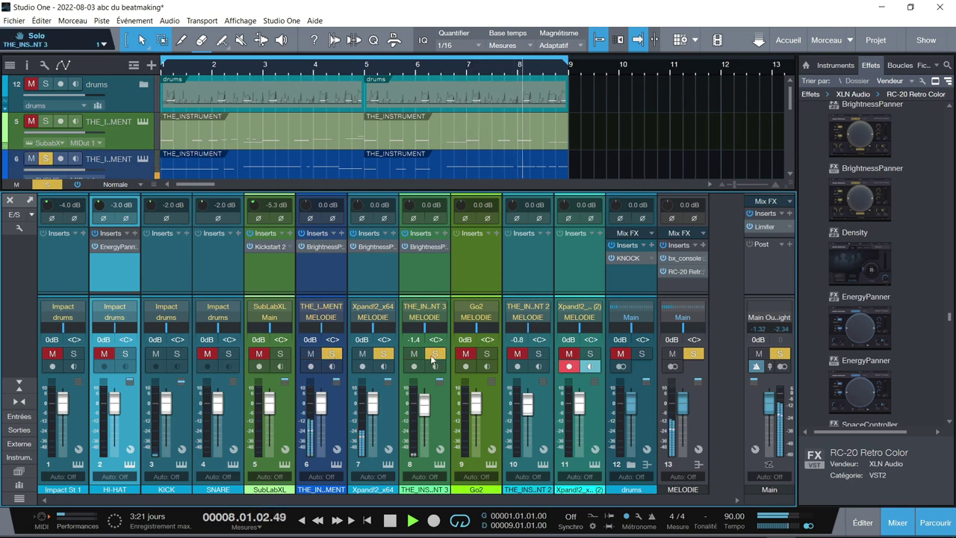
Step: Inspect the Brightness Panner settings on the THE_INSTRUMENT 3 channel and close the plugin
{"action": "left_click", "coordinate": [413, 246]}
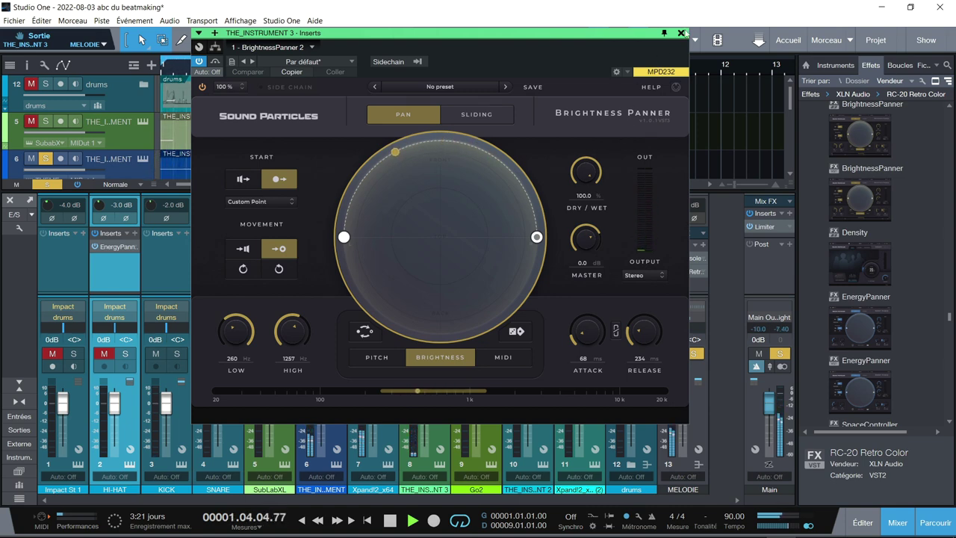
{"action": "left_click", "coordinate": [681, 34]}
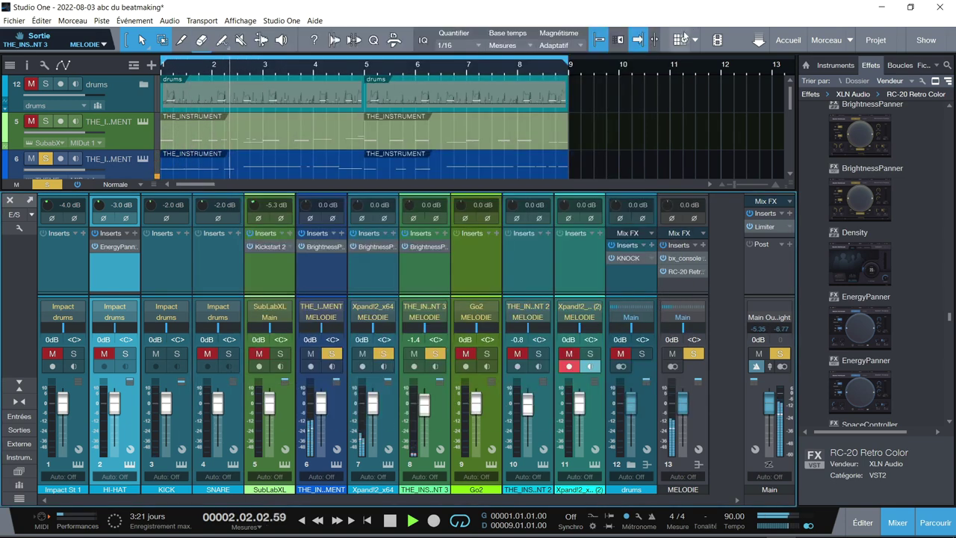
Step: In Sliding mode on the Xpand!2_x64 channel 7 Brightness Panner, load the Dizzy Rotator preset and set the note to G#1 and speed to about 24.7
{"action": "left_click", "coordinate": [371, 247]}
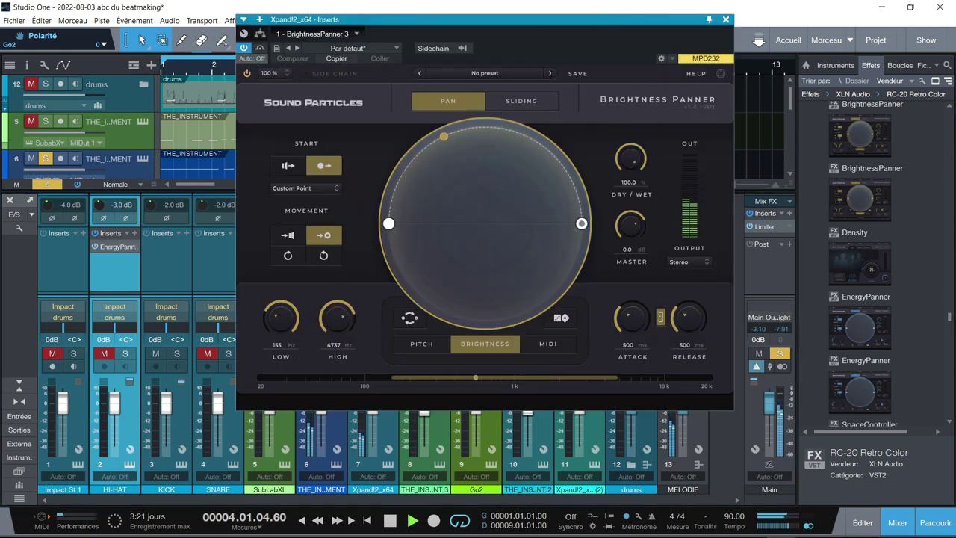
{"action": "left_click", "coordinate": [508, 98]}
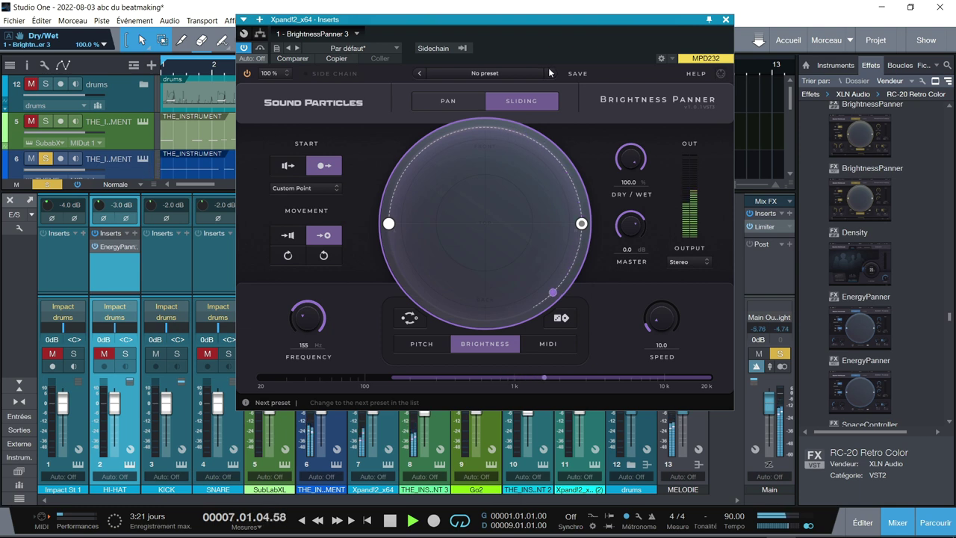
{"action": "left_click", "coordinate": [549, 73]}
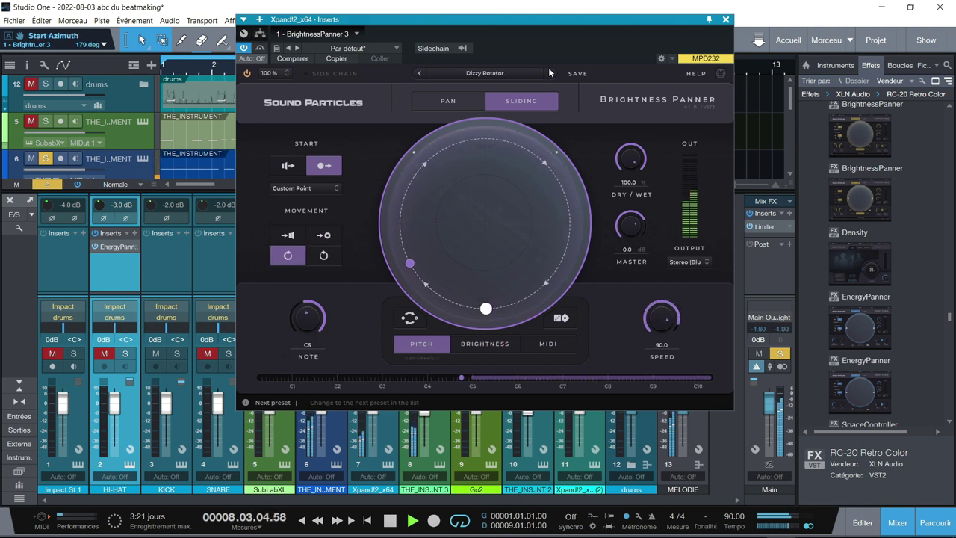
{"action": "left_click_drag", "start_coordinate": [661, 319], "coordinate": [672, 389]}
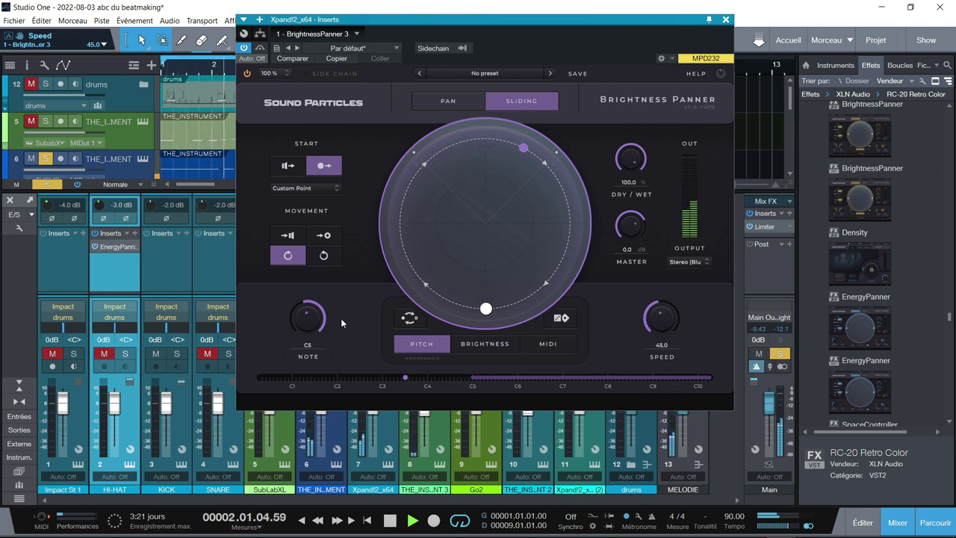
{"action": "left_click_drag", "start_coordinate": [301, 313], "coordinate": [300, 359]}
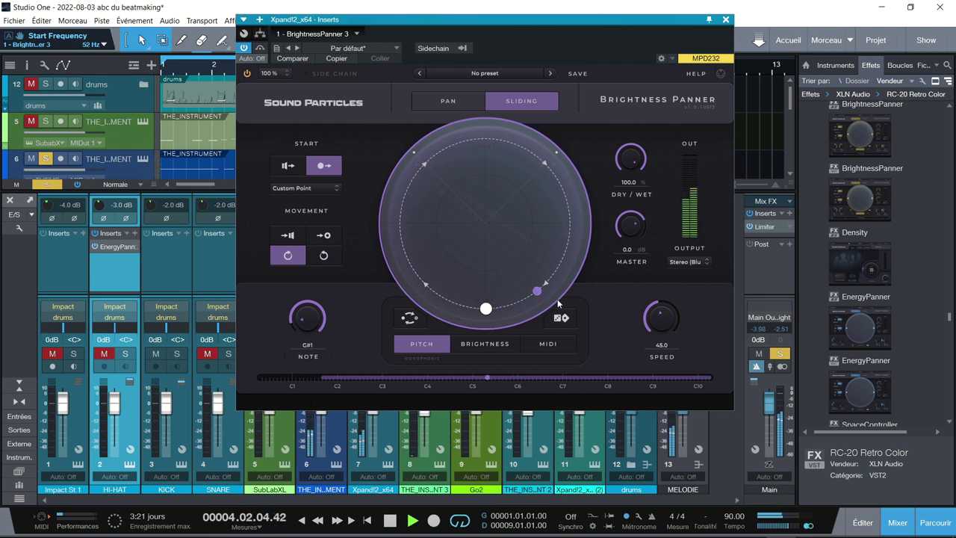
{"action": "left_click_drag", "start_coordinate": [667, 311], "coordinate": [667, 341]}
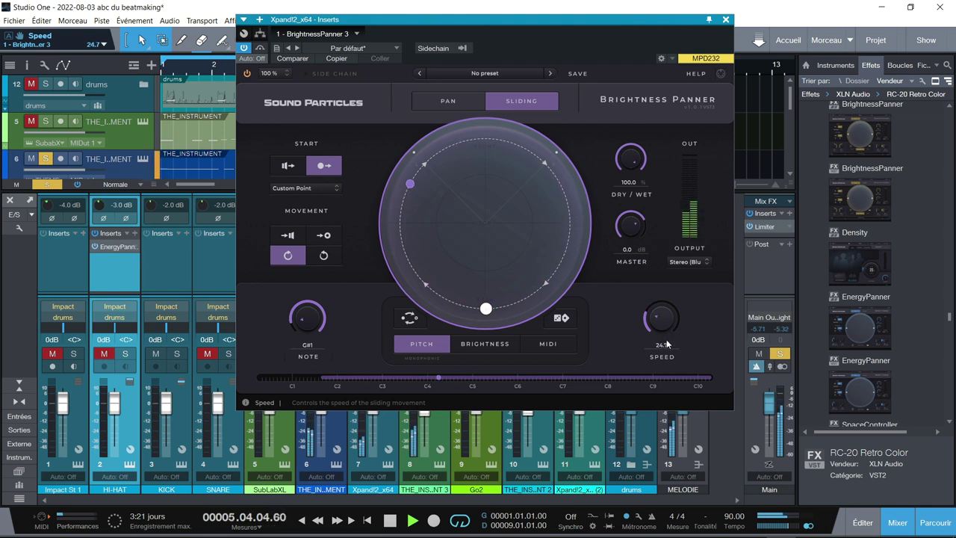
Step: Load the Double Spin preset, try a 184 Hz frequency, switch to Pitch with note D#0, and place the movement's end point near the centre
{"action": "left_click", "coordinate": [551, 73]}
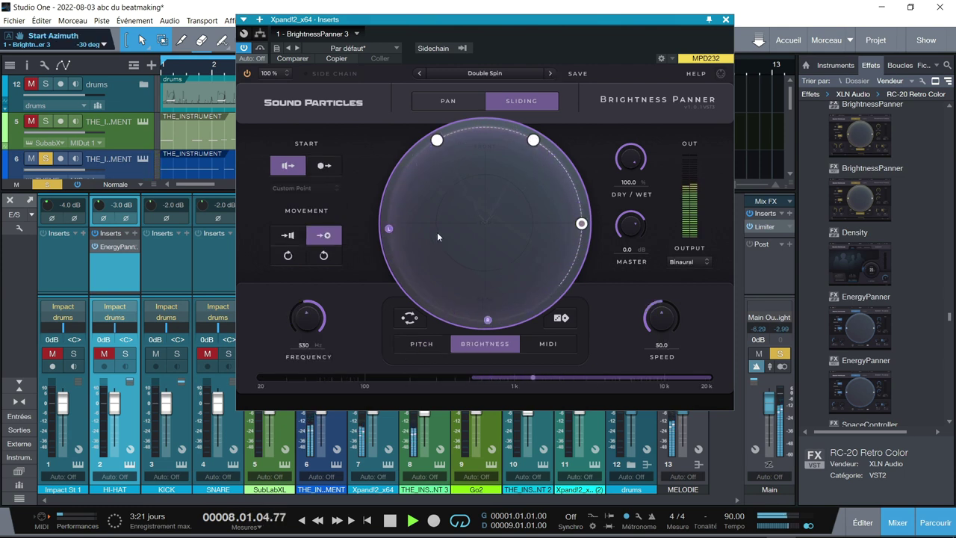
{"action": "left_click_drag", "start_coordinate": [314, 315], "coordinate": [312, 345]}
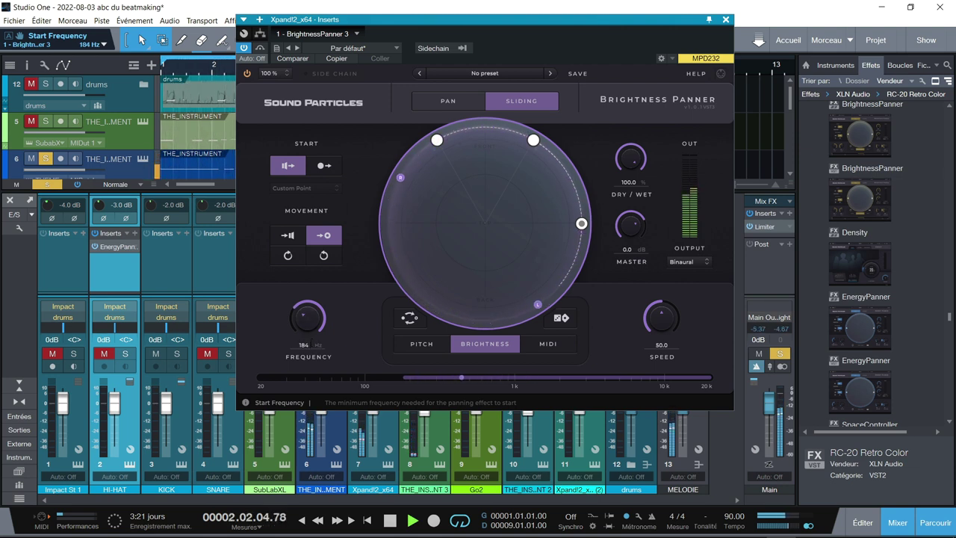
{"action": "left_click", "coordinate": [418, 344]}
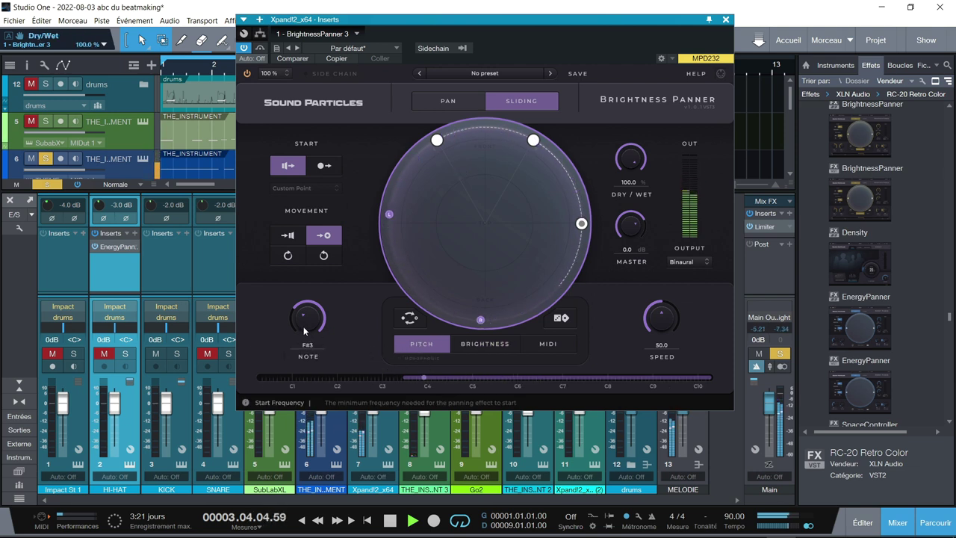
{"action": "left_click_drag", "start_coordinate": [307, 324], "coordinate": [305, 365]}
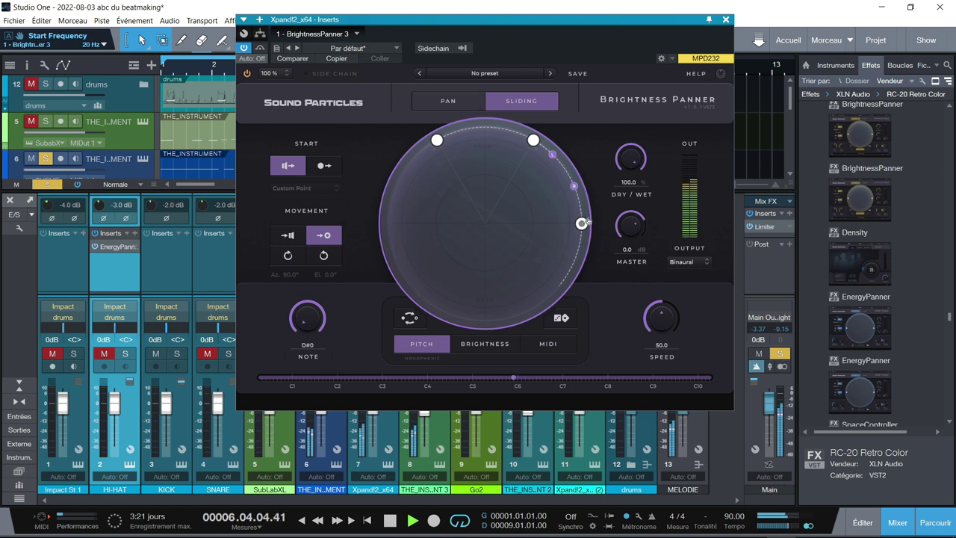
{"action": "left_click_drag", "start_coordinate": [581, 223], "coordinate": [485, 206]}
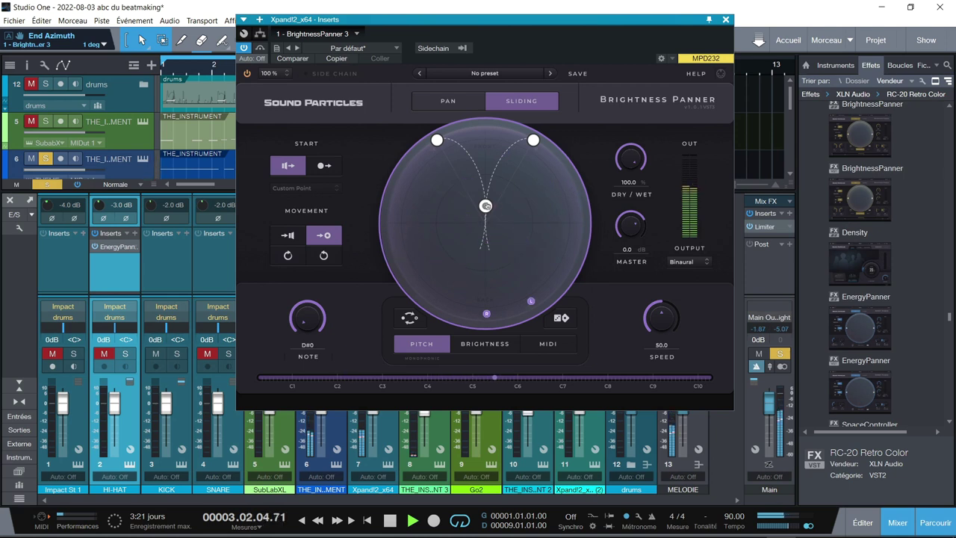
Step: Compare the custom-point and speaker start options, switch the movement from speakers to clockwise rotation, and set the speed to 12.9
{"action": "left_click", "coordinate": [324, 168]}
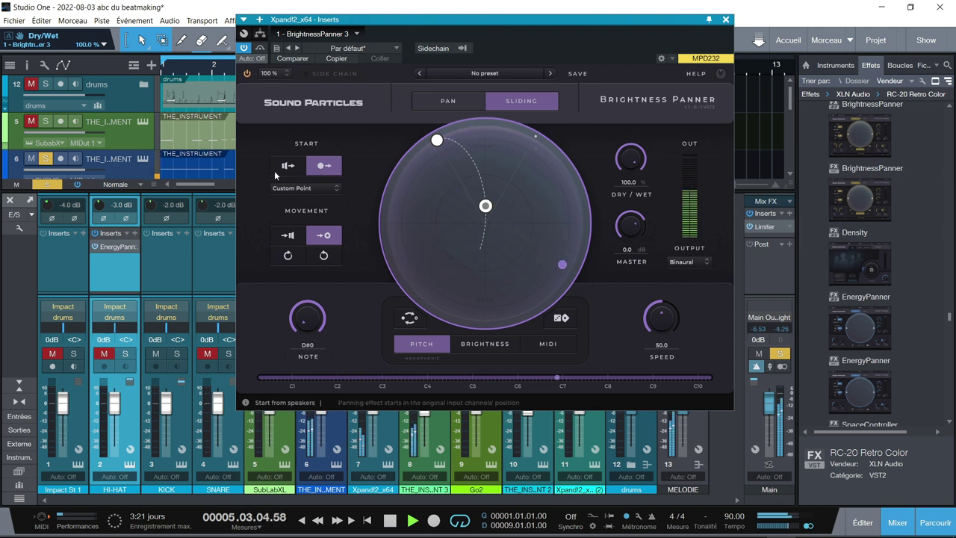
{"action": "left_click", "coordinate": [286, 165]}
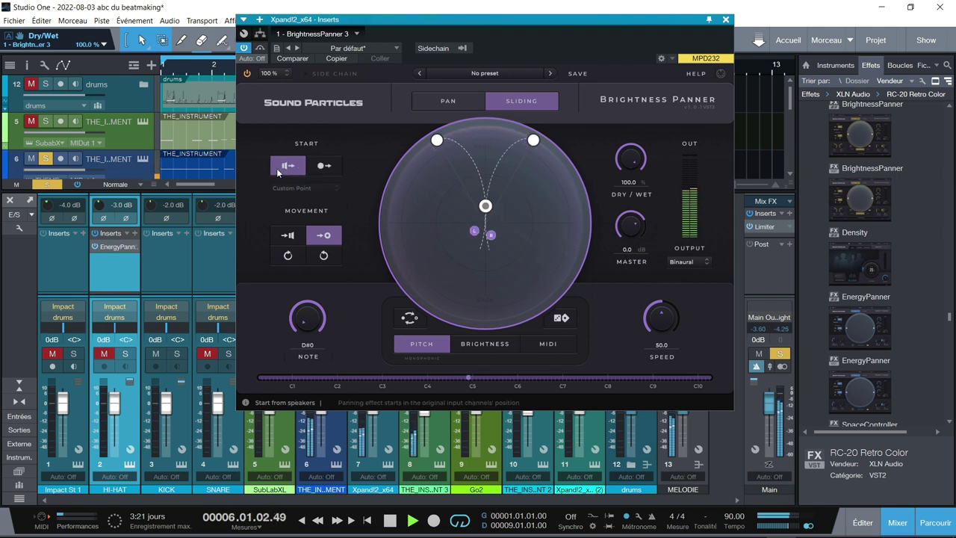
{"action": "left_click", "coordinate": [300, 238]}
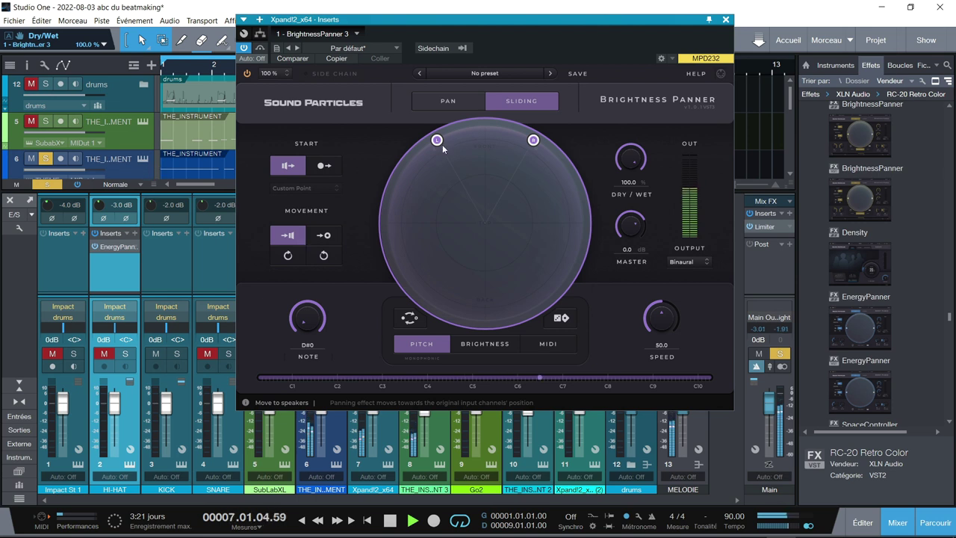
{"action": "left_click", "coordinate": [297, 258]}
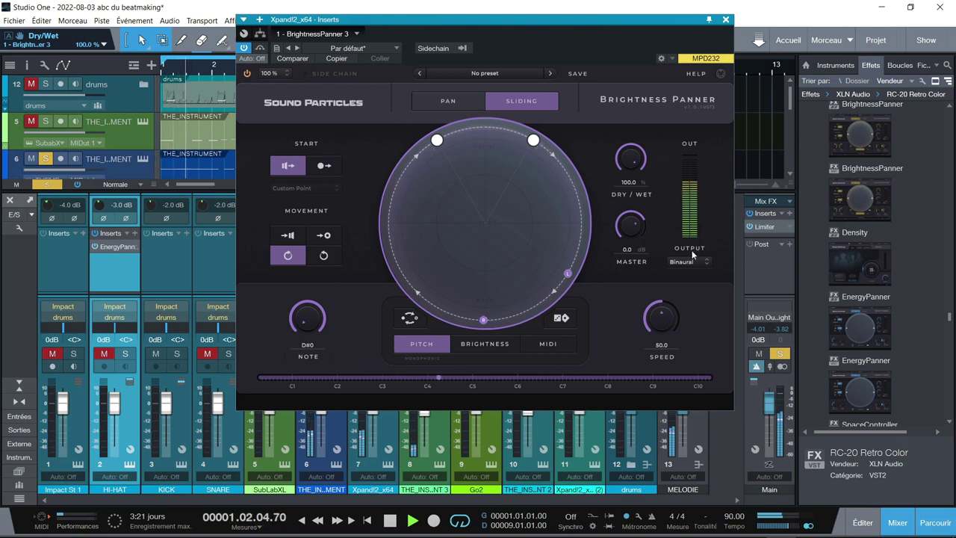
{"action": "left_click_drag", "start_coordinate": [656, 327], "coordinate": [654, 371]}
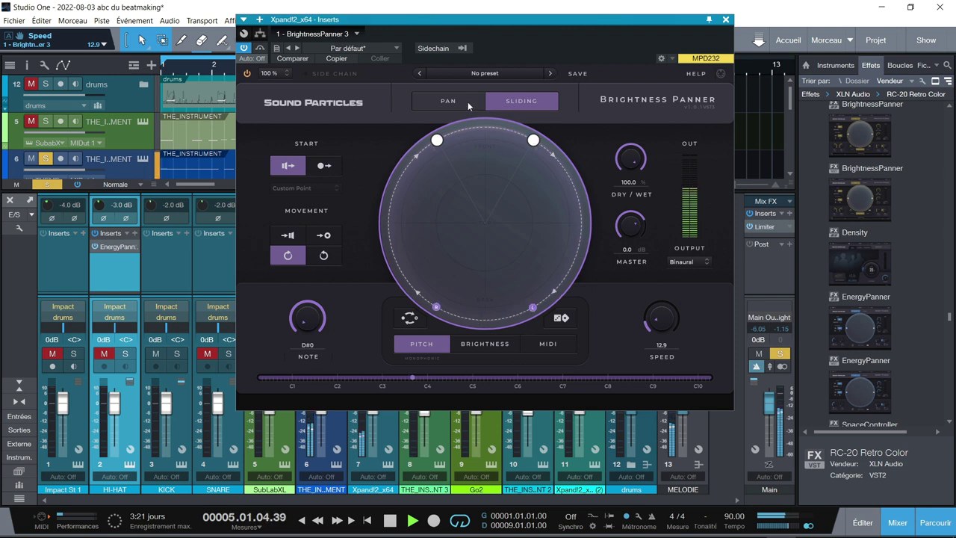
Step: Load the Dynamic Highs preset, place the end point near the centre, and set the brightness range to 177–2140 Hz
{"action": "left_click", "coordinate": [550, 73]}
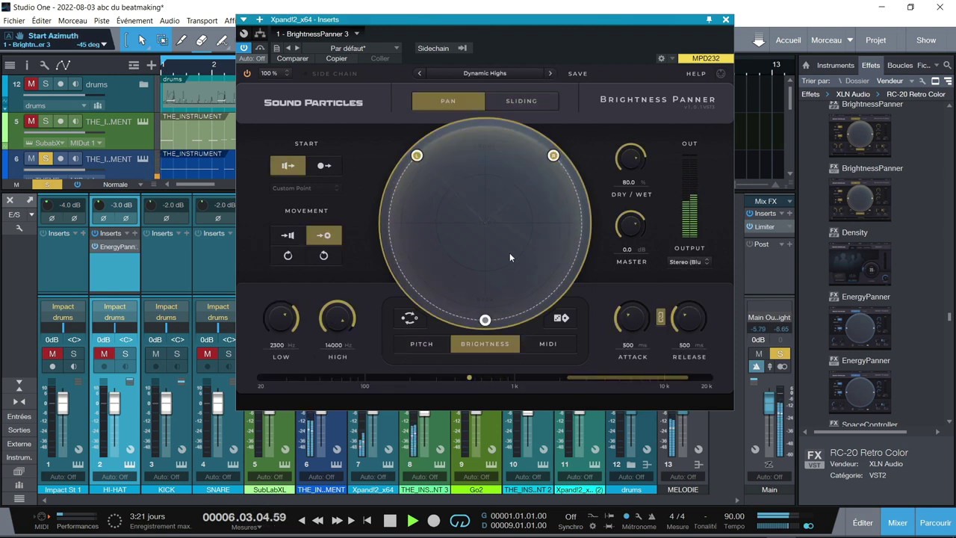
{"action": "left_click_drag", "start_coordinate": [485, 320], "coordinate": [486, 215]}
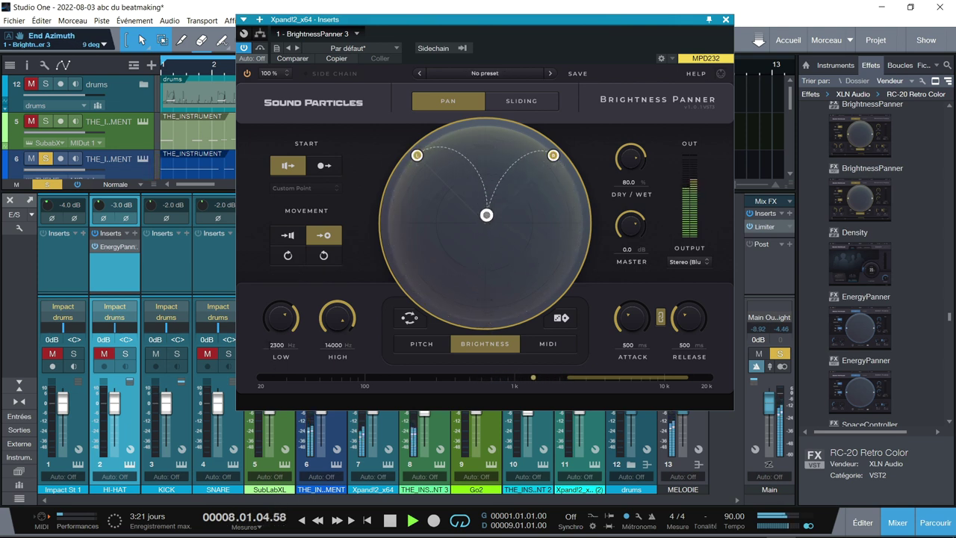
{"action": "left_click_drag", "start_coordinate": [281, 317], "coordinate": [282, 350]}
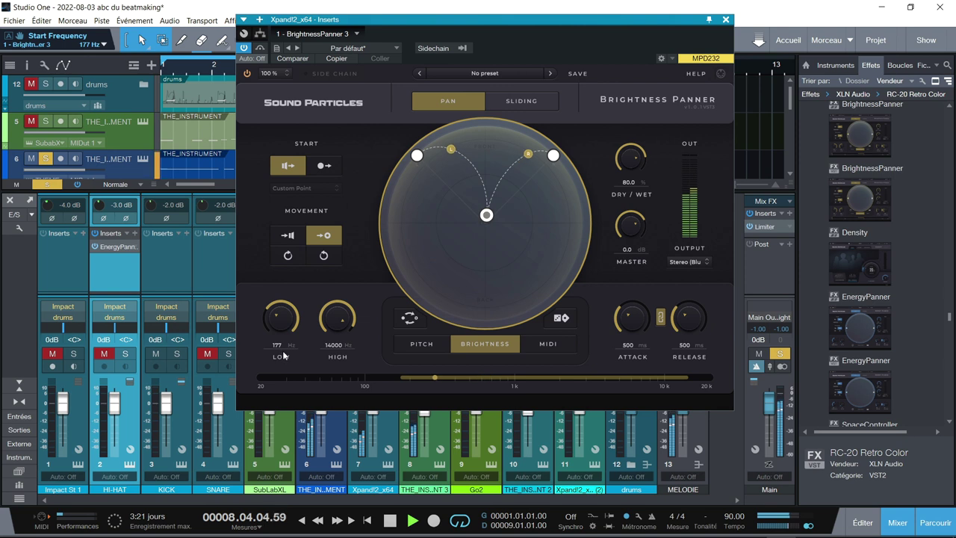
{"action": "left_click_drag", "start_coordinate": [338, 317], "coordinate": [336, 354]}
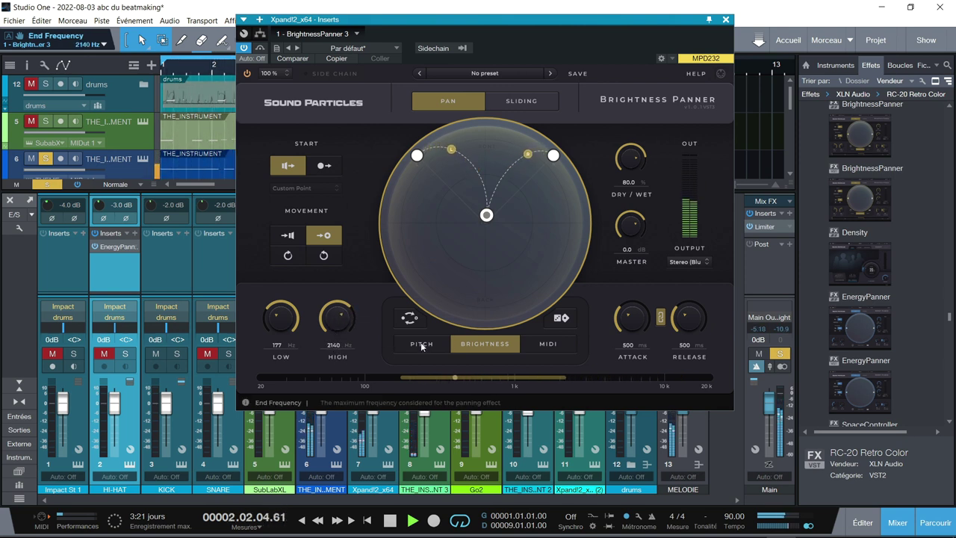
Step: Set the attack to 1086 ms, the release to 1836 ms, and the brightness range to 133–4543 Hz
{"action": "left_click_drag", "start_coordinate": [639, 319], "coordinate": [640, 345]}
{"action": "left_click_drag", "start_coordinate": [687, 321], "coordinate": [686, 283]}
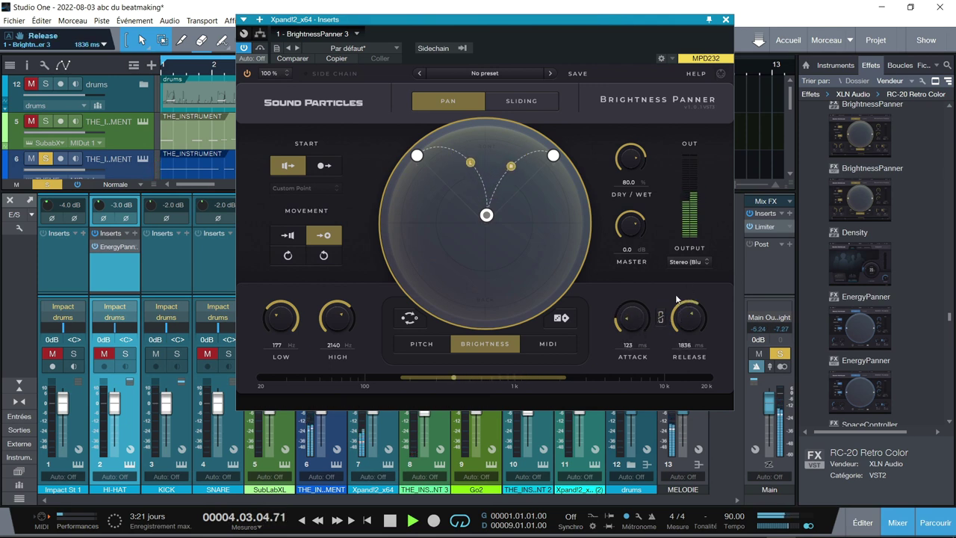
{"action": "left_click_drag", "start_coordinate": [637, 321], "coordinate": [637, 287]}
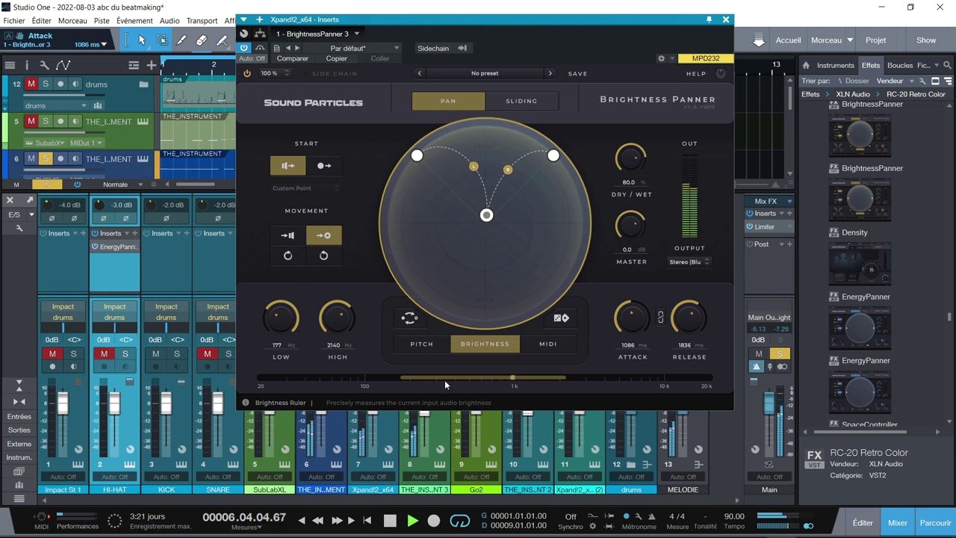
{"action": "left_click_drag", "start_coordinate": [282, 318], "coordinate": [334, 309]}
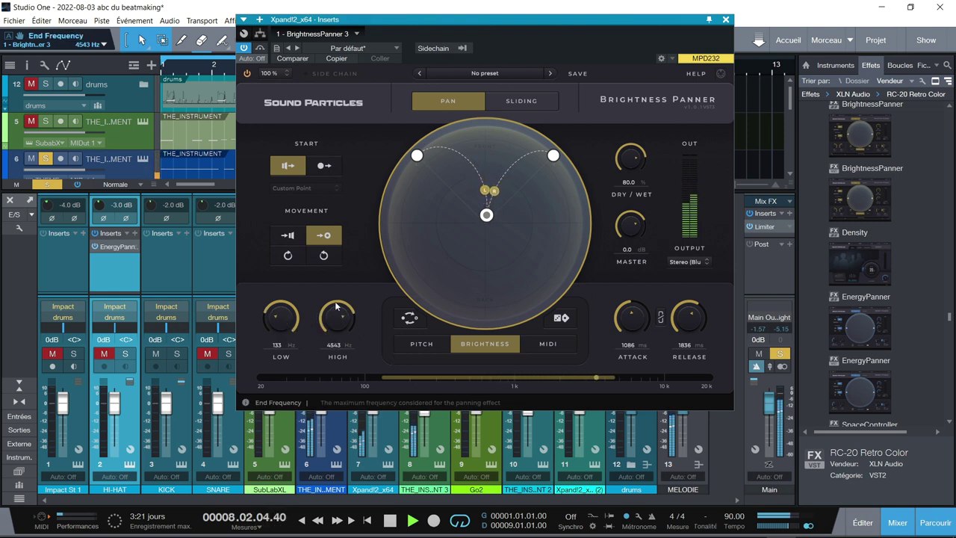
Step: Load the Faster Tremolo preset, close the plugin, and clear the melody channel solos to play the whole beat
{"action": "left_click", "coordinate": [550, 73]}
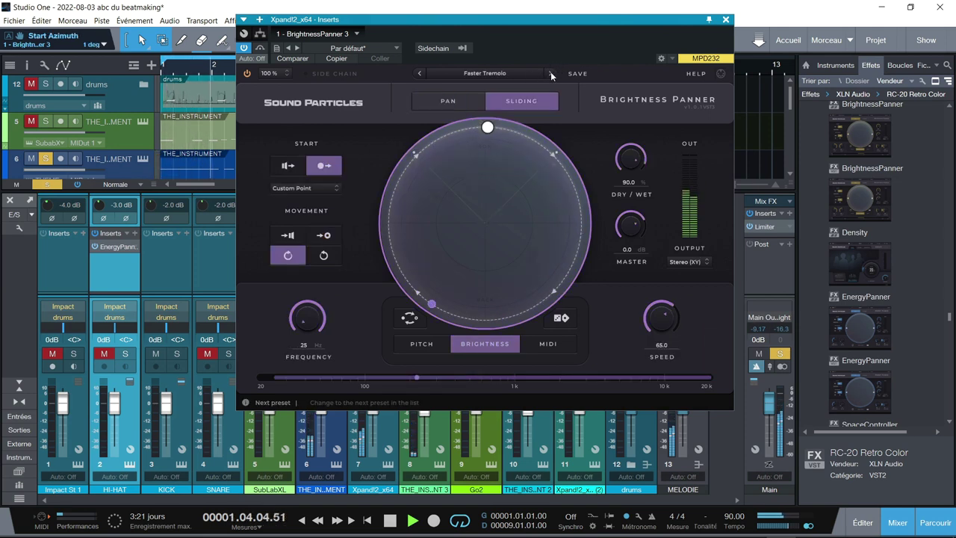
{"action": "left_click", "coordinate": [726, 21]}
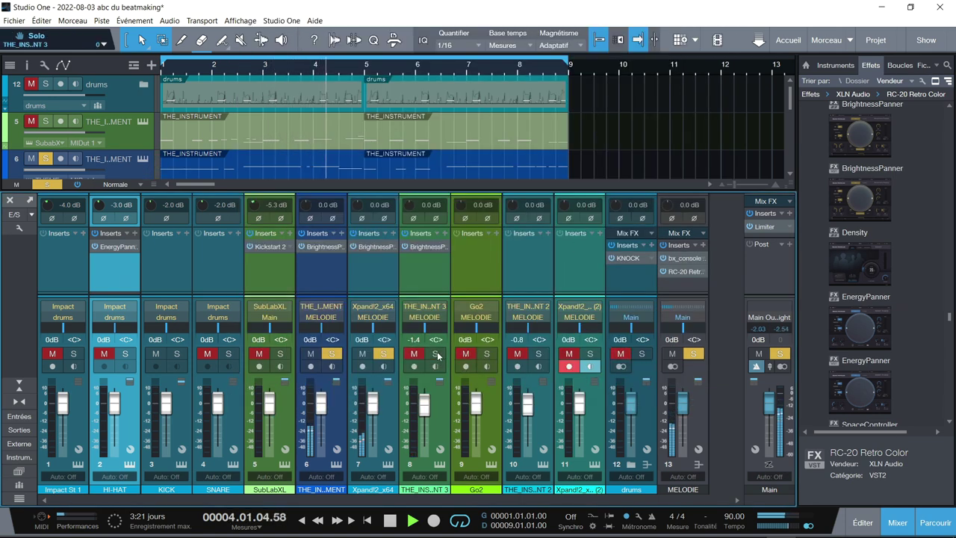
{"action": "left_click", "coordinate": [383, 353]}
{"action": "left_click", "coordinate": [331, 354], "text": "alt"}
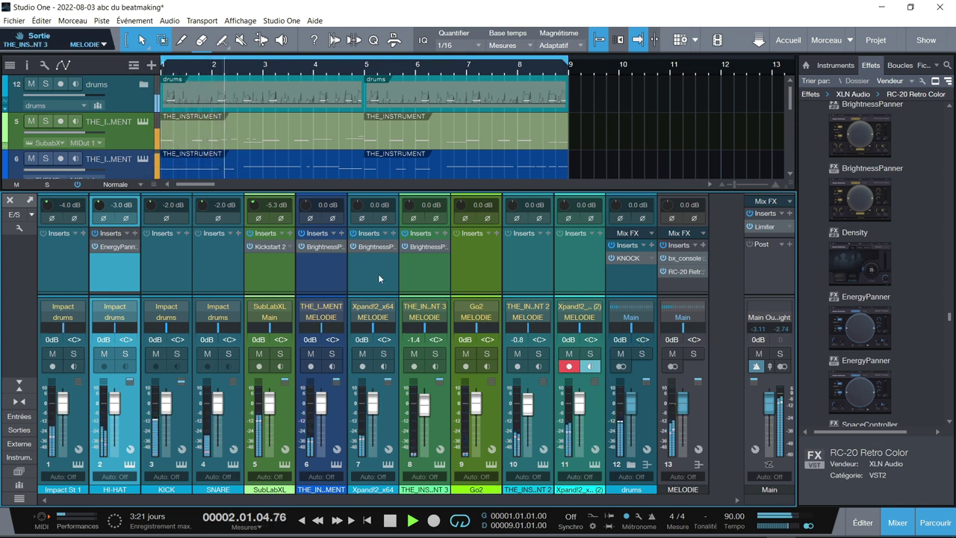
Step: Inspect the channel 6 Brightness Panner twice while the whole beat plays, closing the plugin each time
{"action": "double_click", "coordinate": [319, 246]}
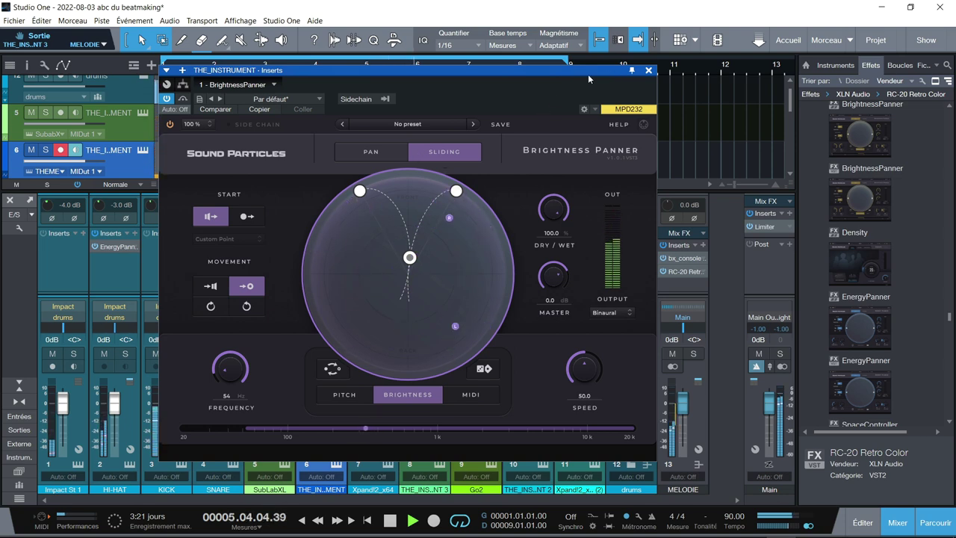
{"action": "left_click", "coordinate": [649, 70]}
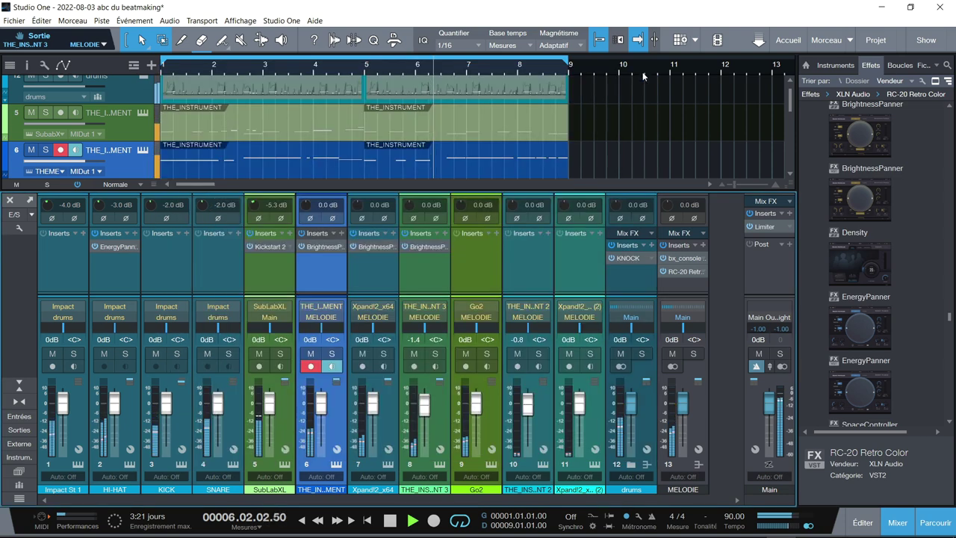
{"action": "left_click", "coordinate": [328, 246]}
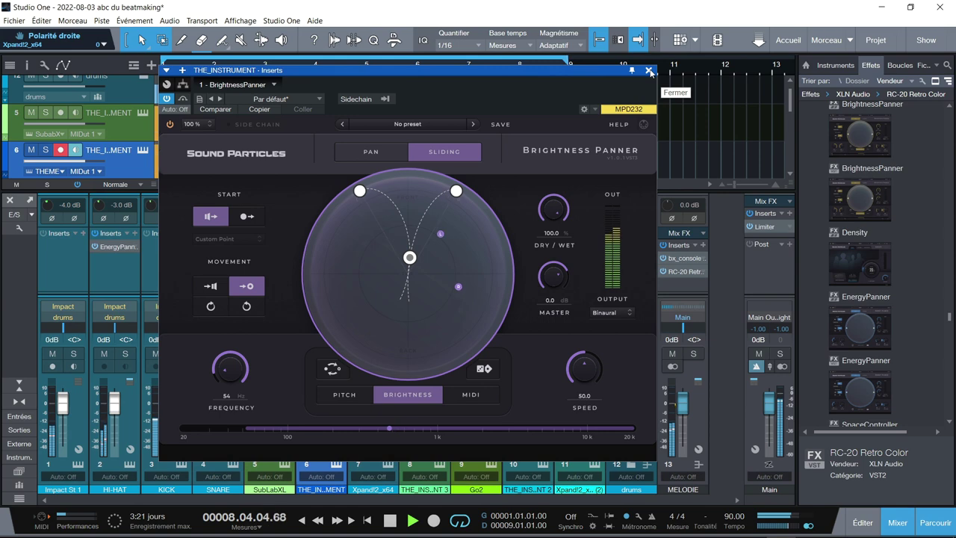
{"action": "left_click", "coordinate": [648, 71]}
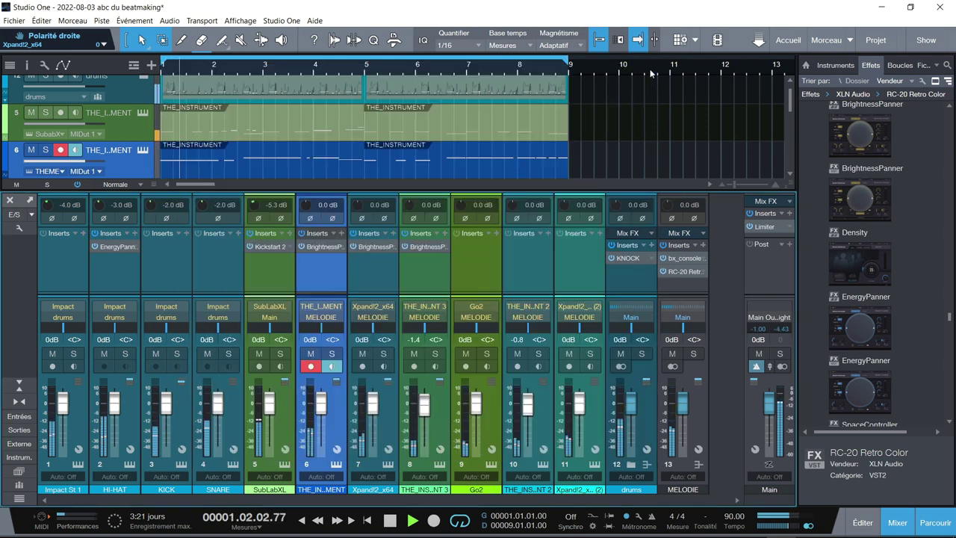
Step: Open the channel 8 Brightness Panner, move its window clear of the first mixer channels, and stop playback
{"action": "left_click", "coordinate": [422, 246]}
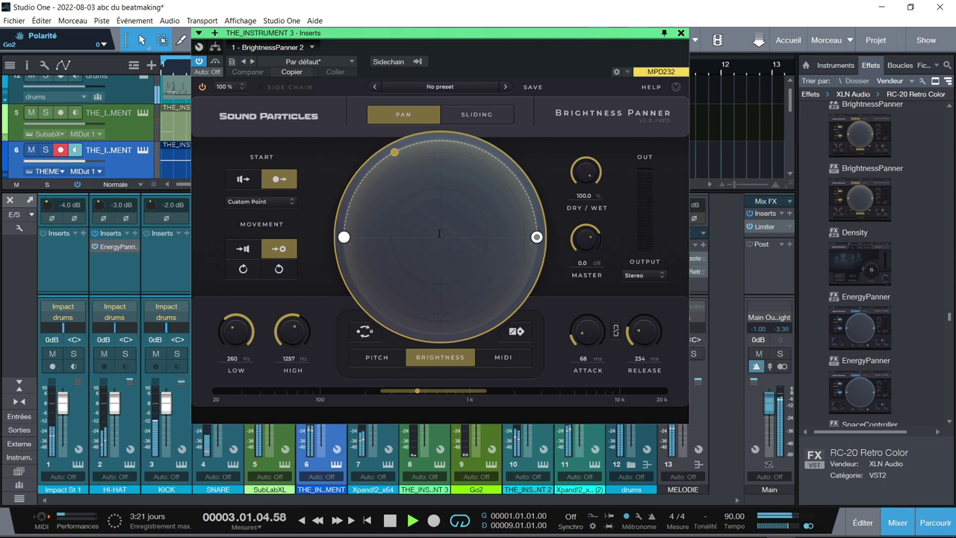
{"action": "left_click_drag", "start_coordinate": [473, 35], "coordinate": [596, 64]}
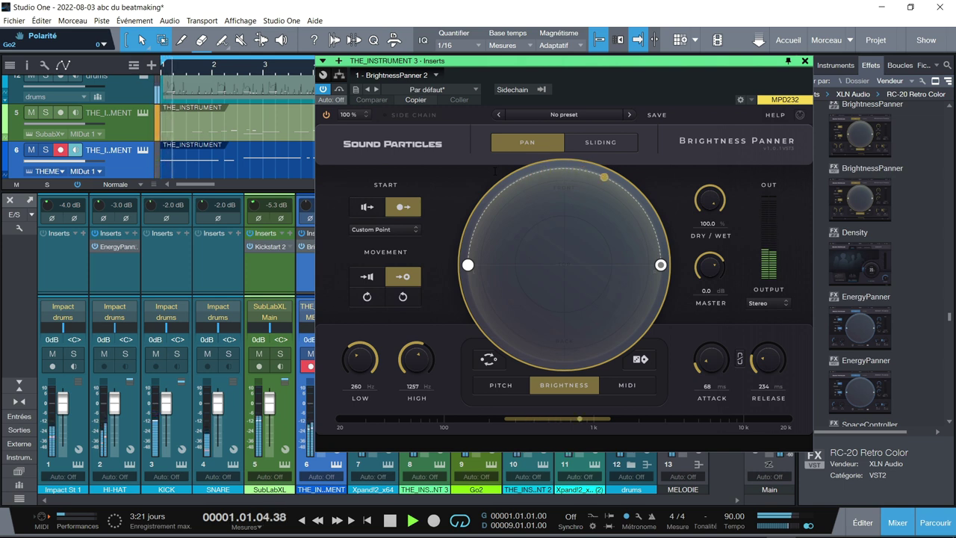
{"action": "key", "text": "space"}
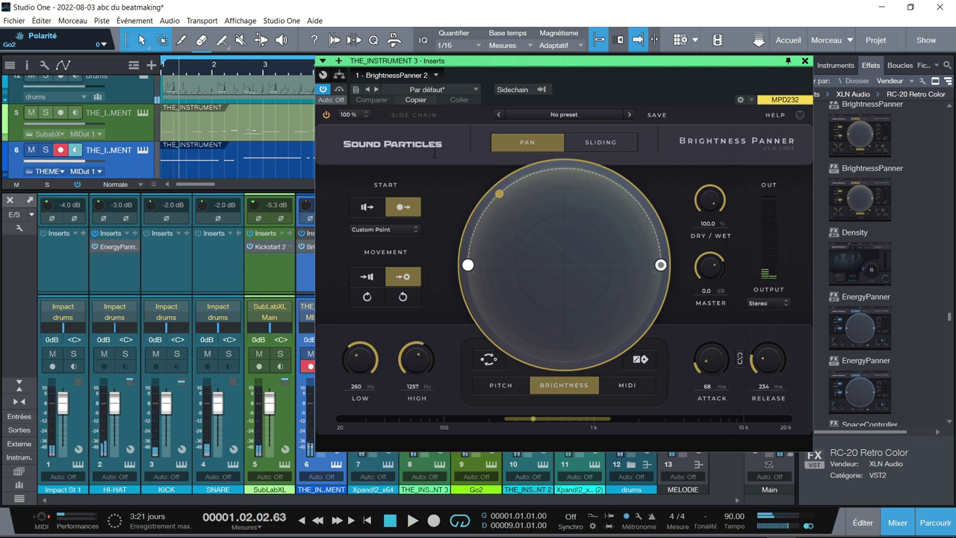